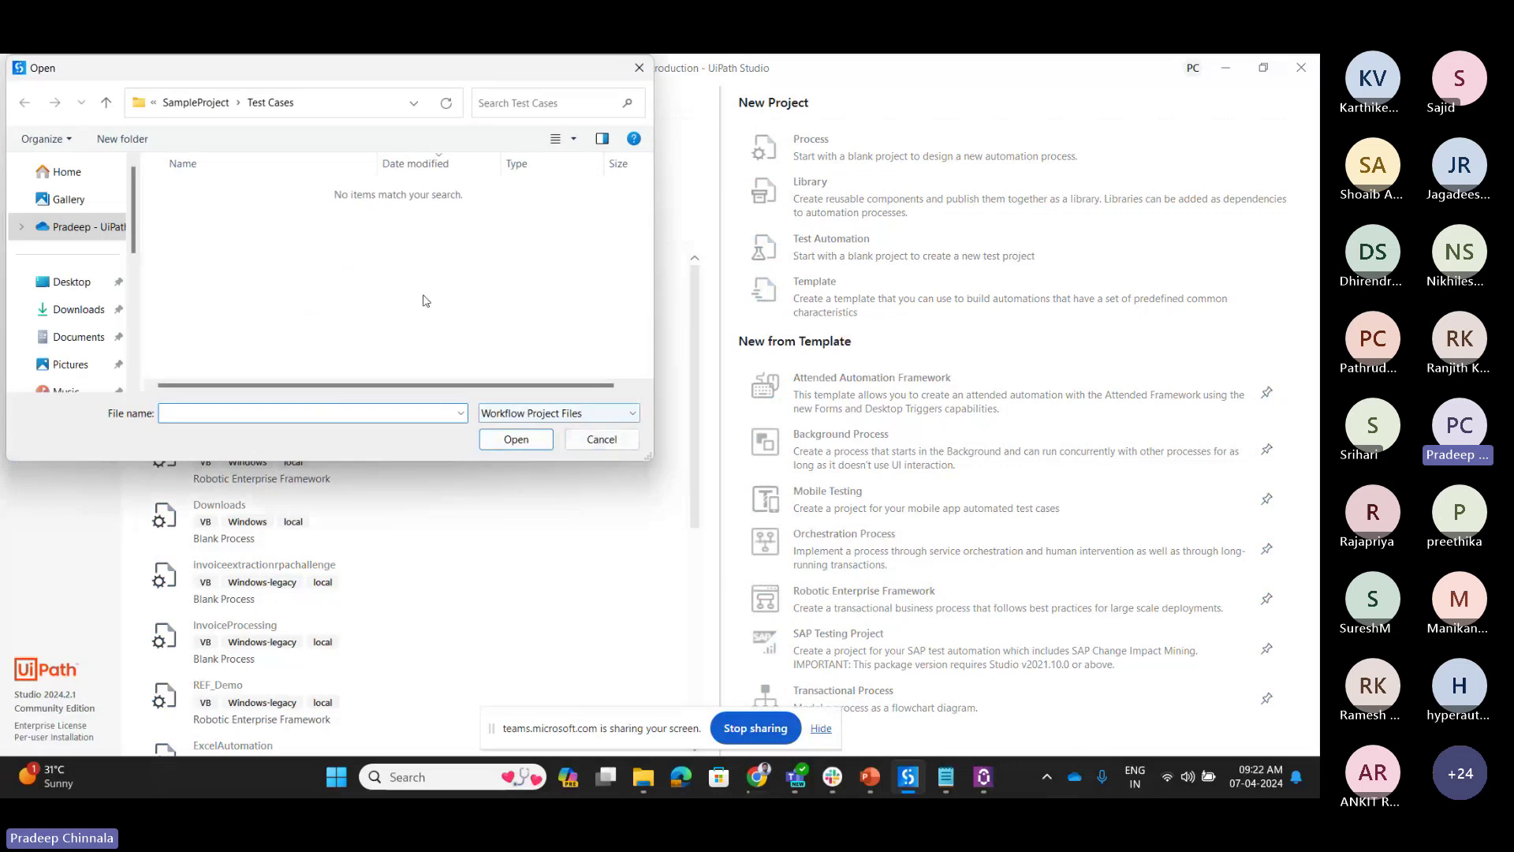
Step: Dismiss the project Open dialog and present the Templates tab slide of the Lesson 2 deck in PowerPoint
{"action": "left_click", "coordinate": [638, 69]}
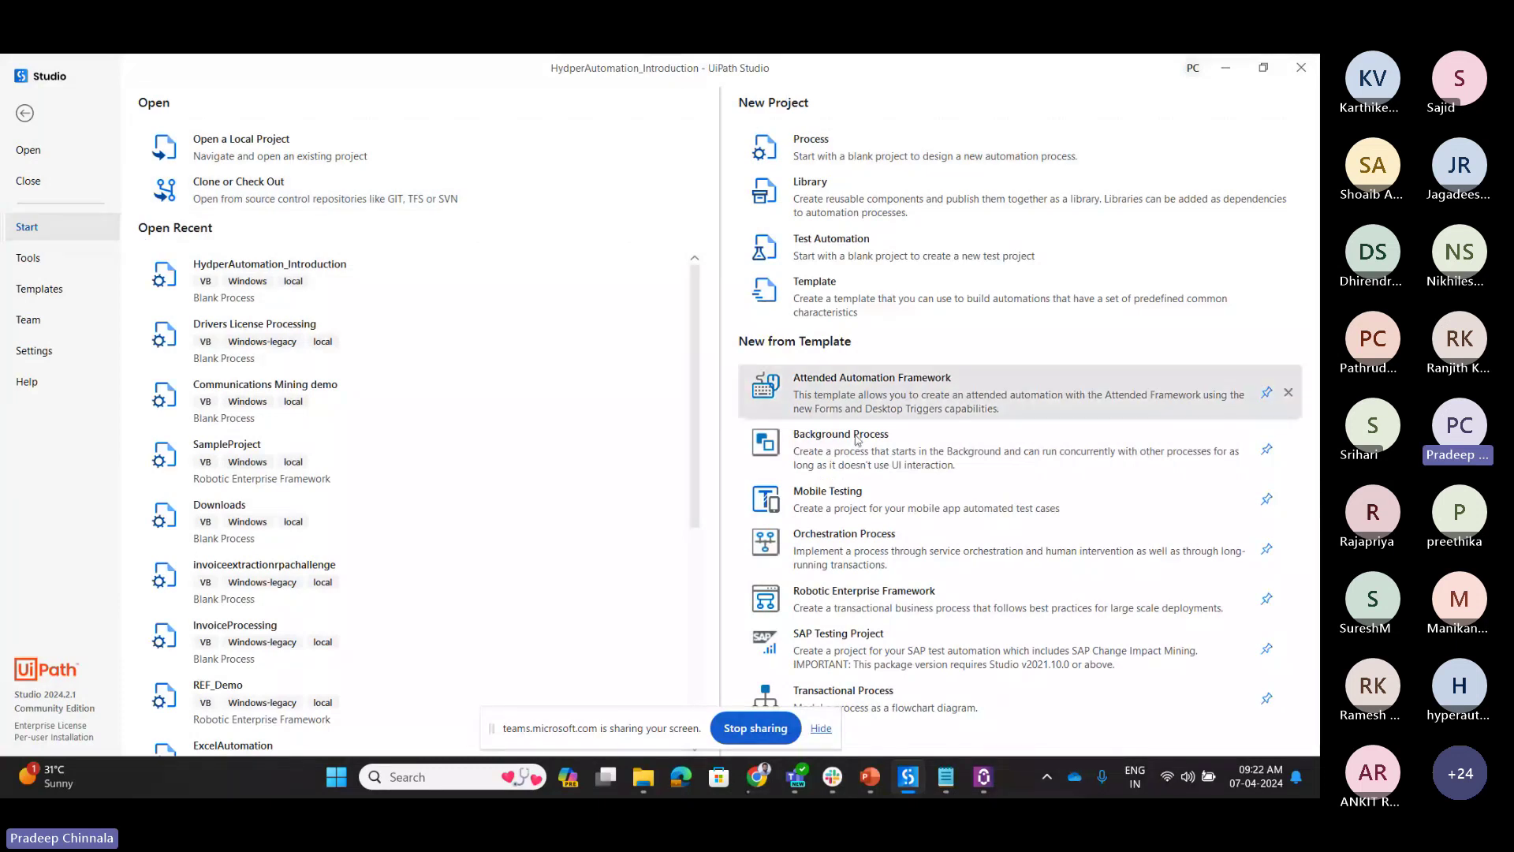
{"action": "left_click", "coordinate": [868, 778]}
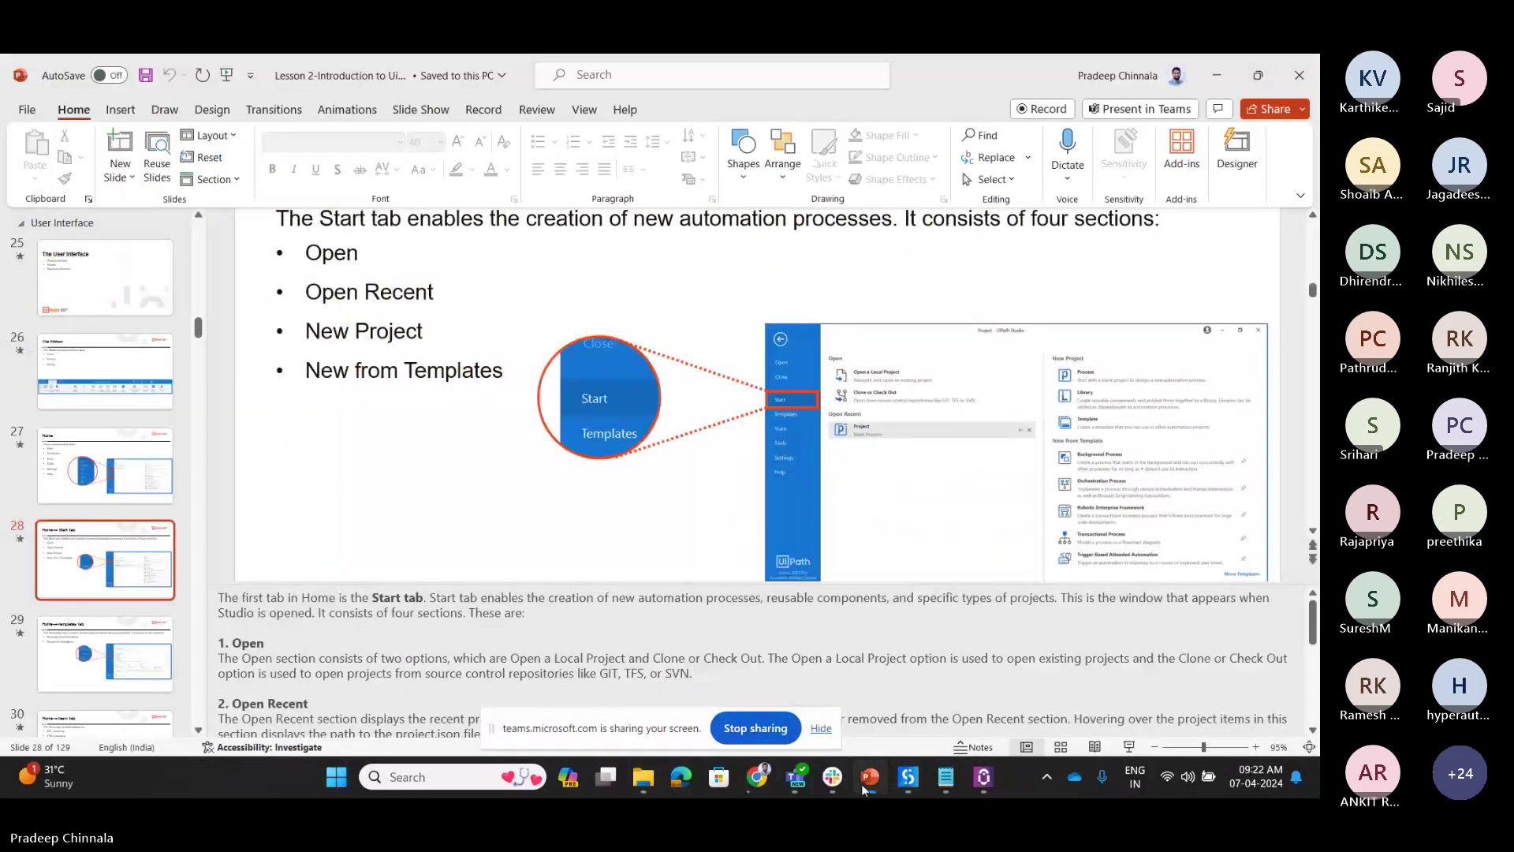
{"action": "scroll", "coordinate": [528, 415], "scroll_direction": "down", "scroll_amount": 1}
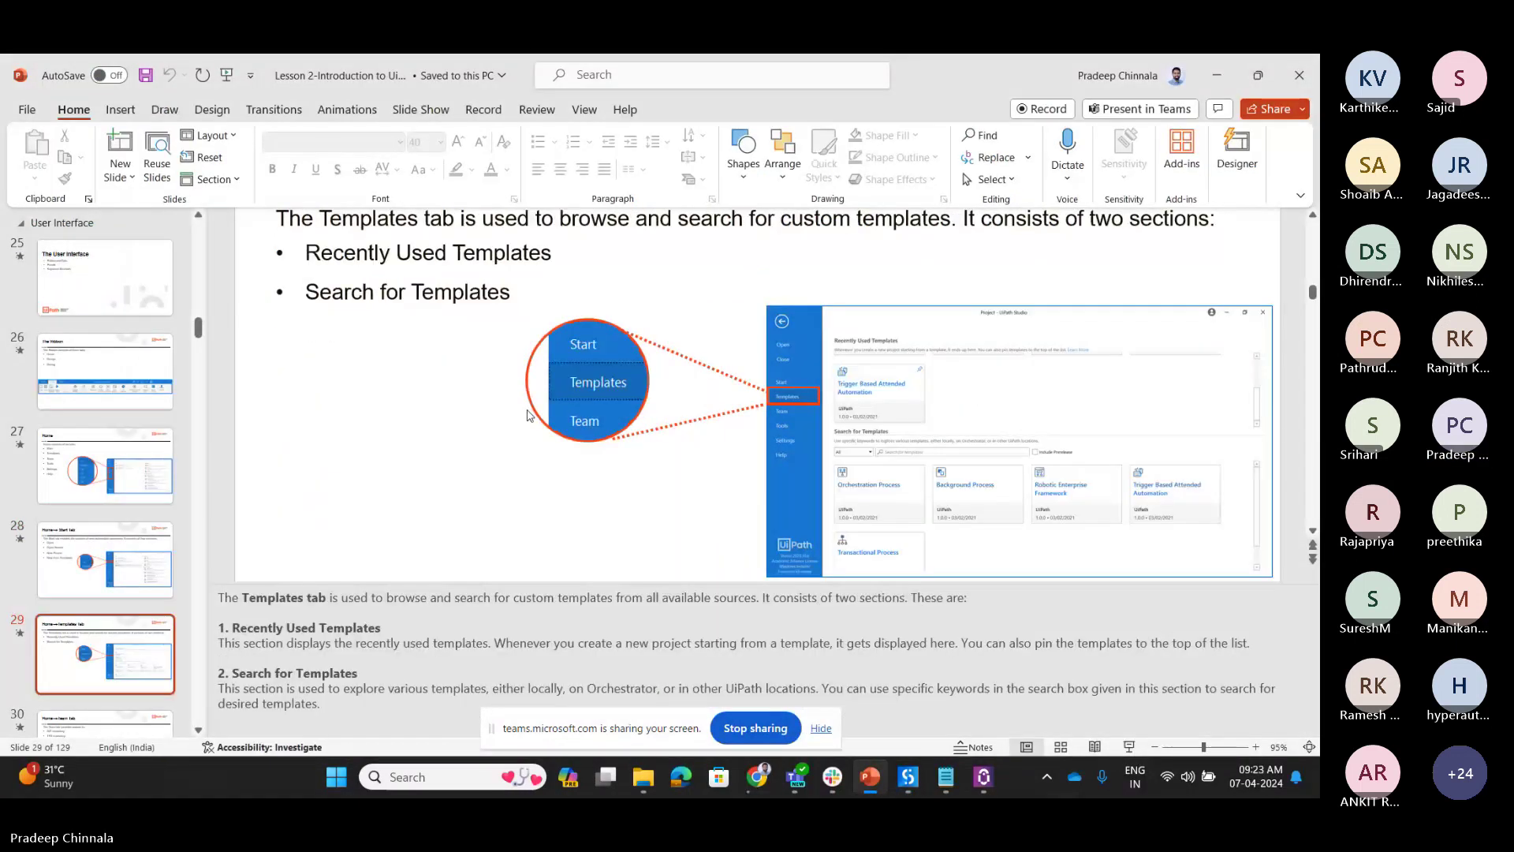
{"action": "left_click", "coordinate": [1130, 747]}
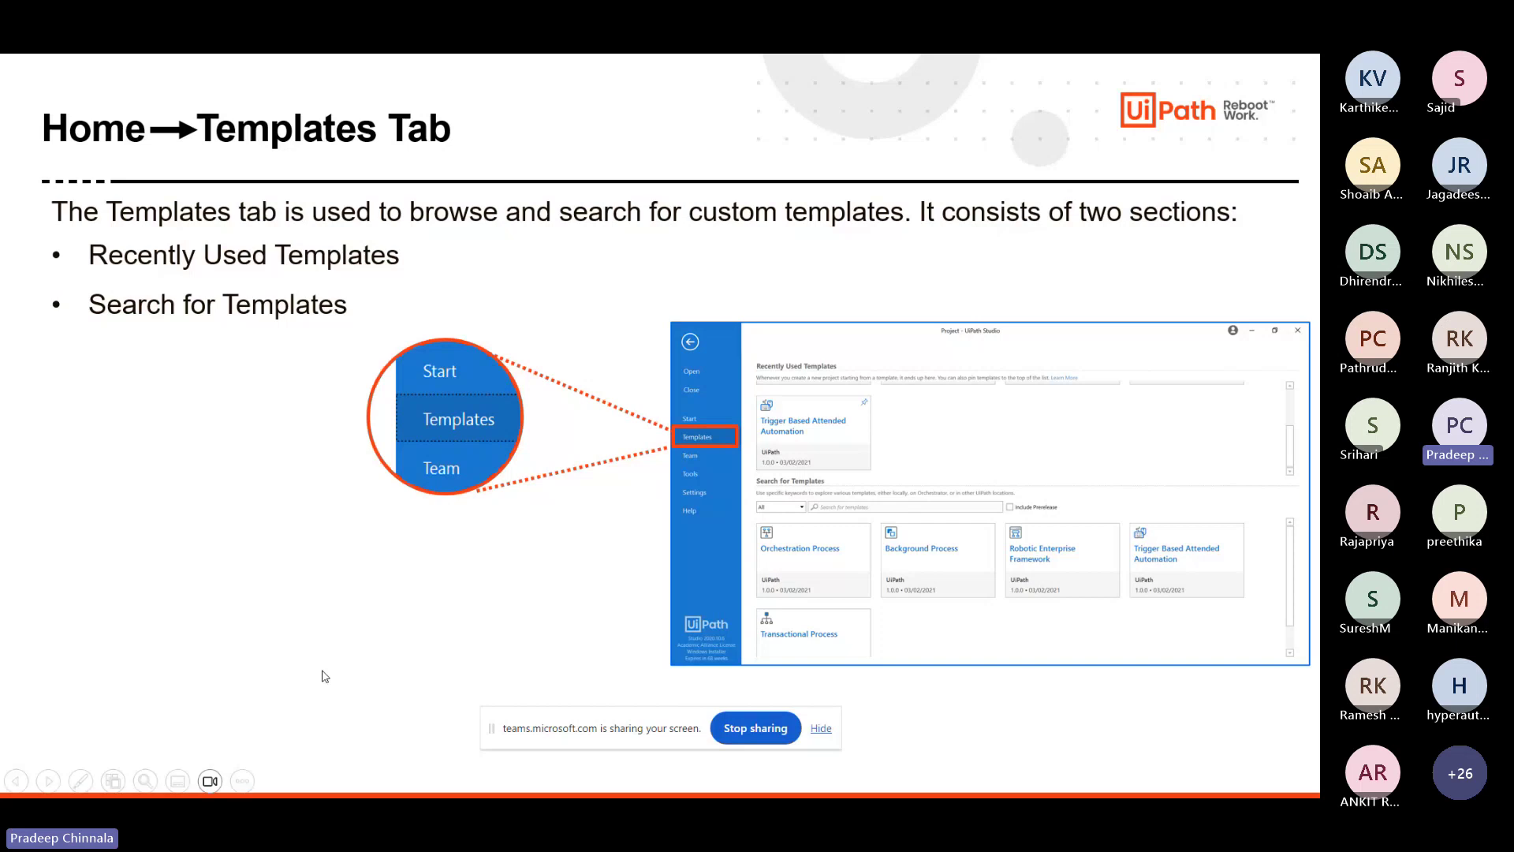
{"action": "key", "text": "Escape"}
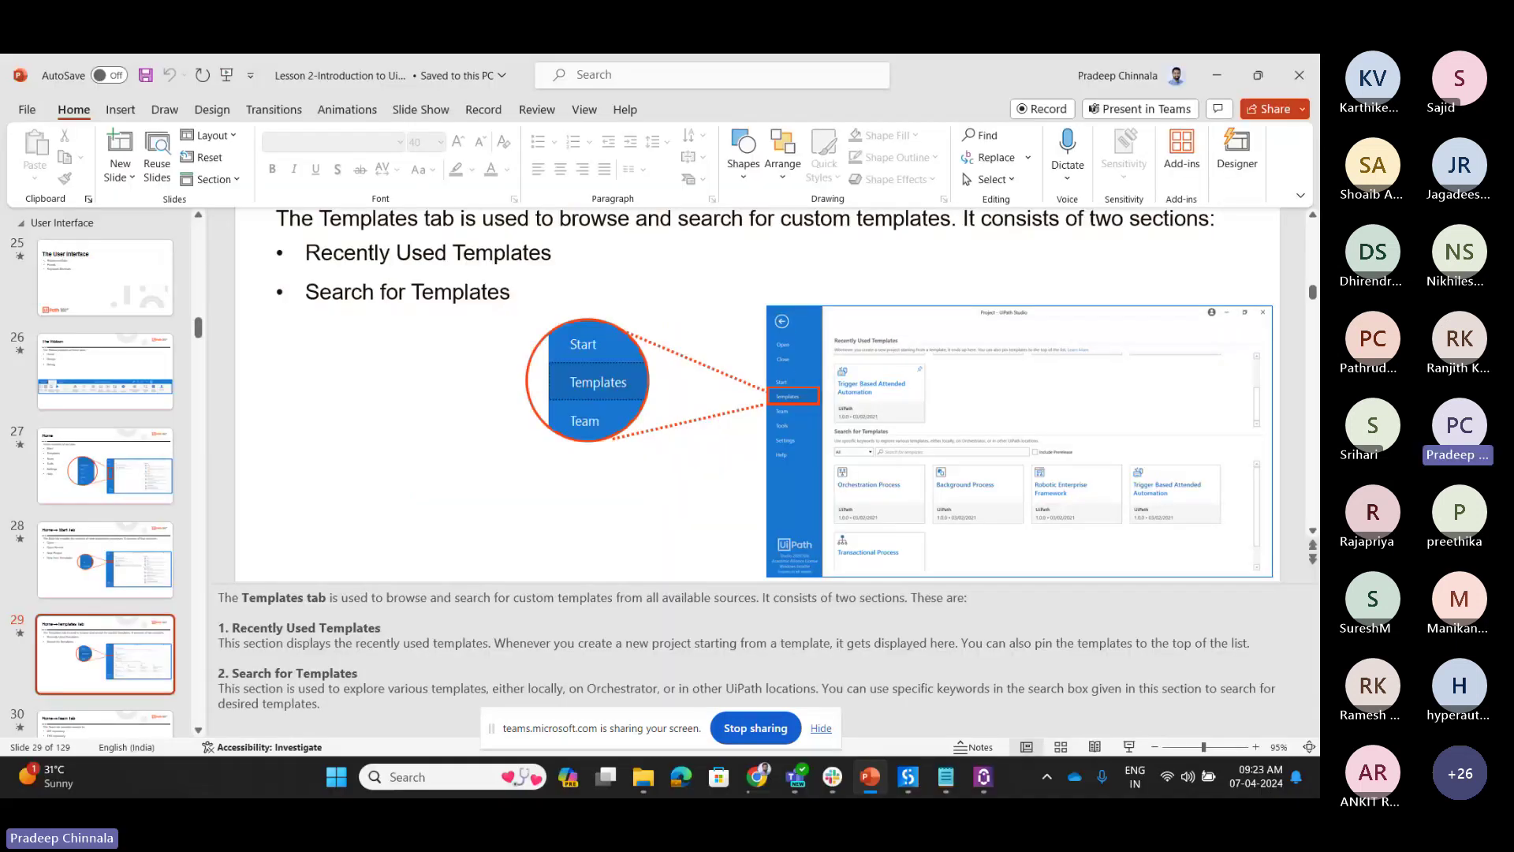
Step: View the templates page in UiPath Studio, and present the Team tab slide in PowerPoint
{"action": "key", "text": "alt+Tab"}
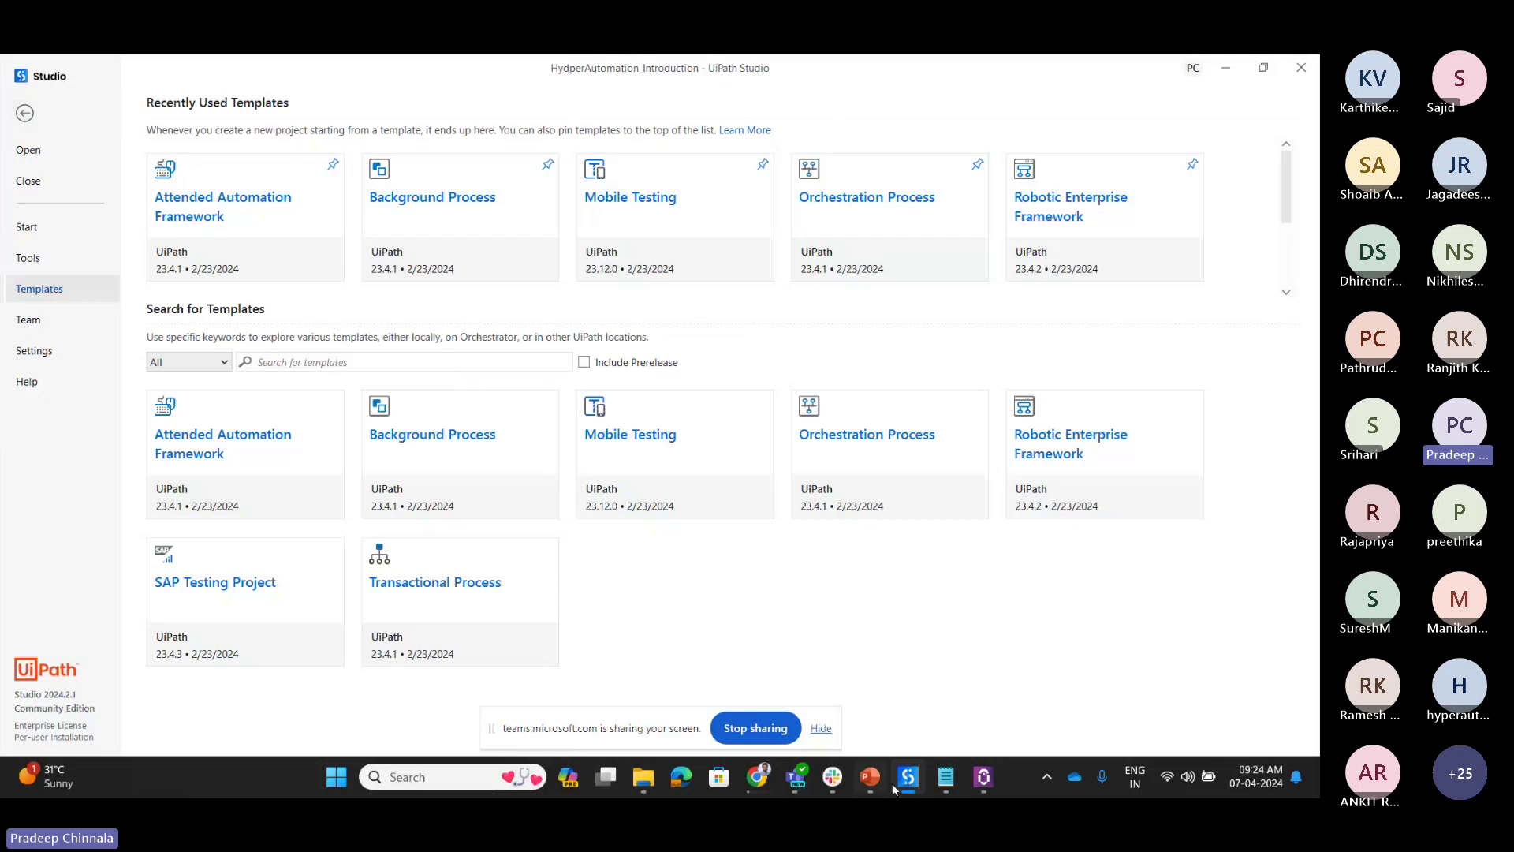
{"action": "left_click", "coordinate": [870, 777]}
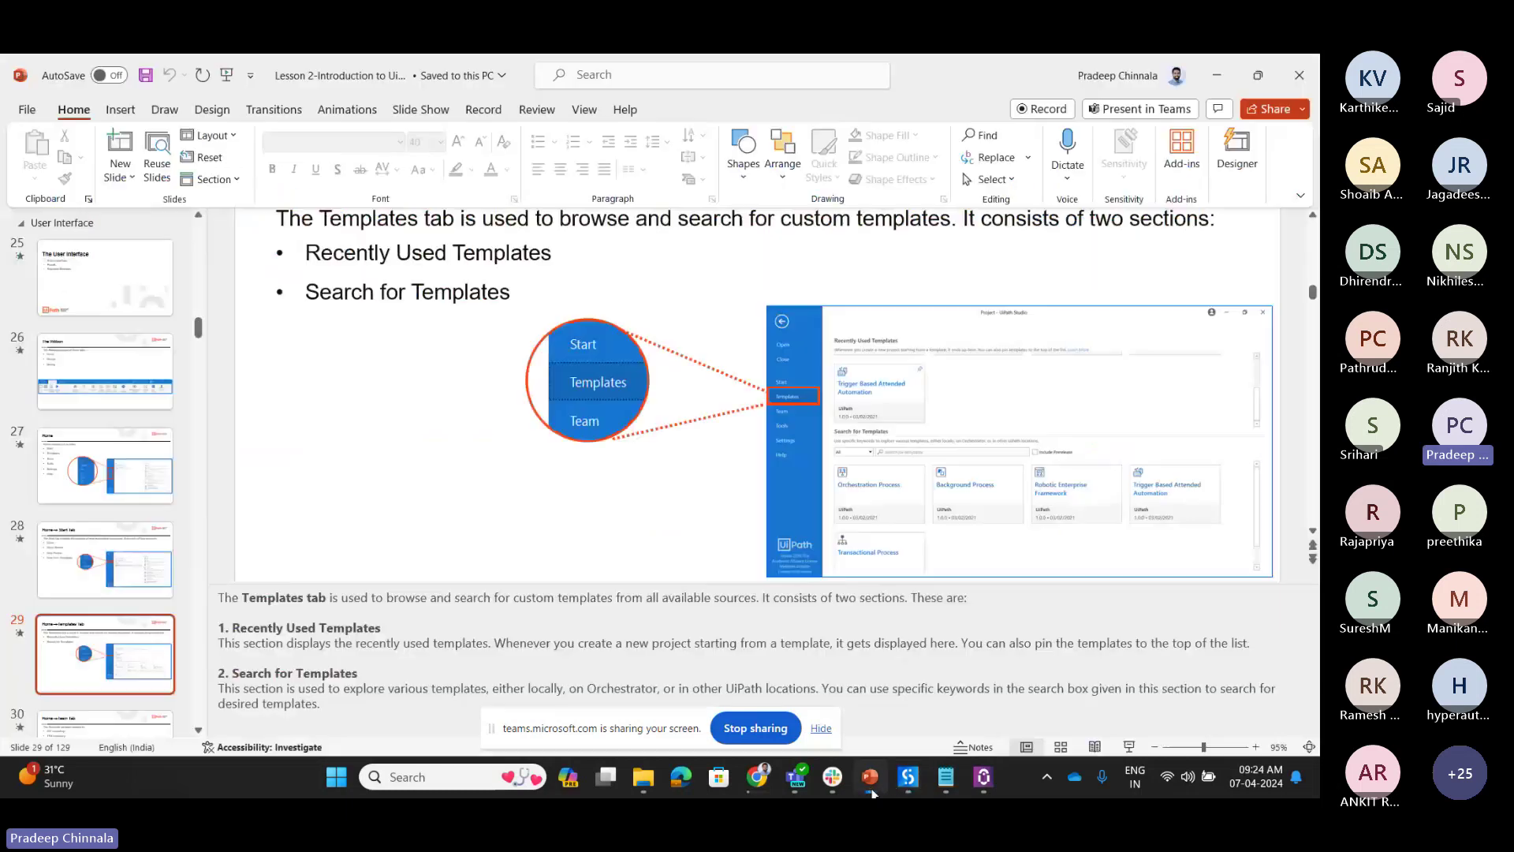
{"action": "key", "text": "Down"}
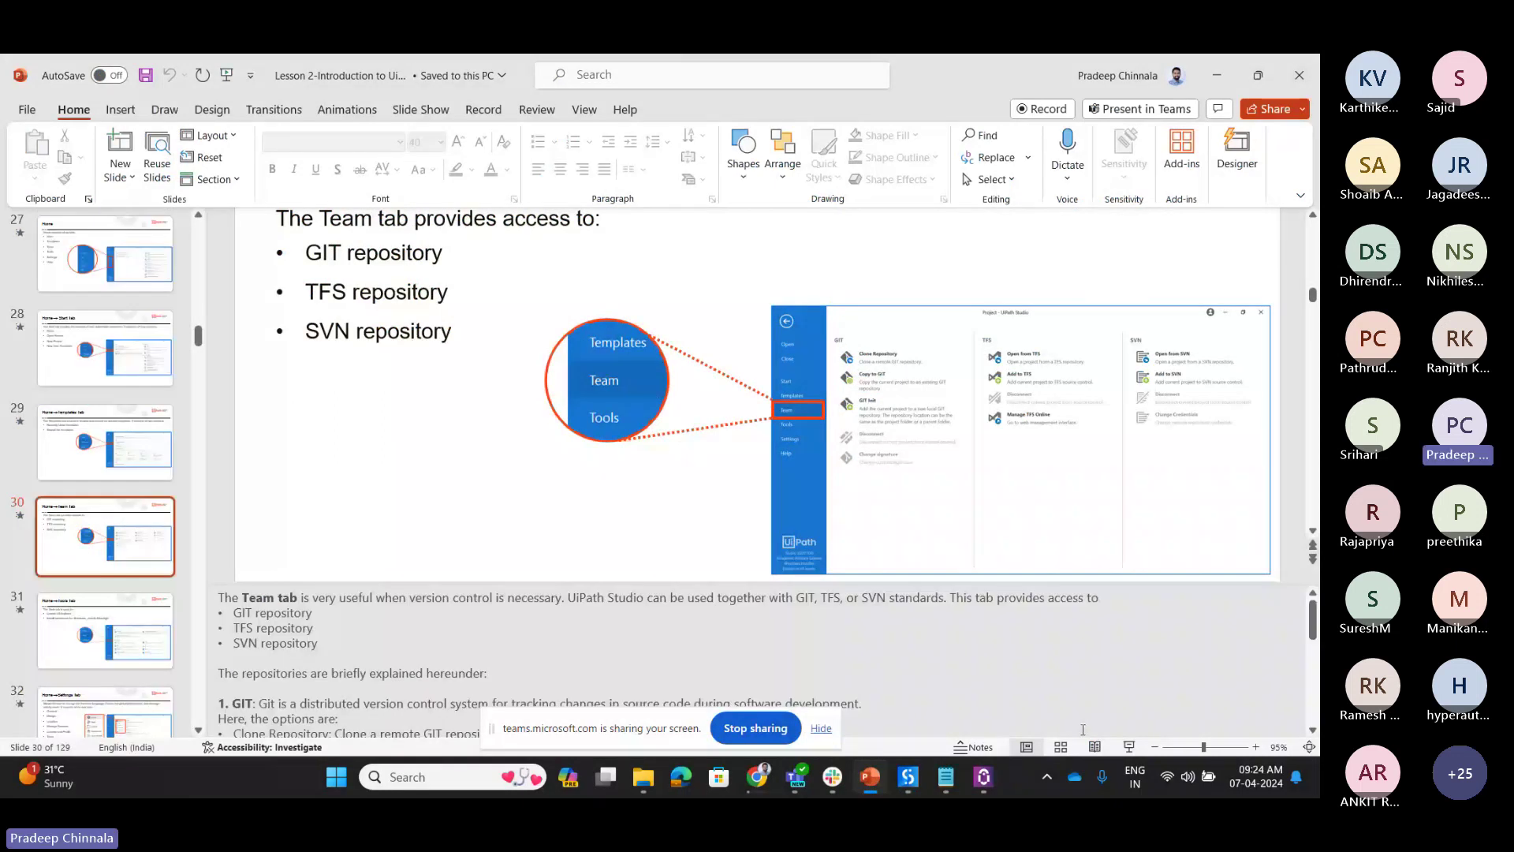
{"action": "key", "text": "shift+F5"}
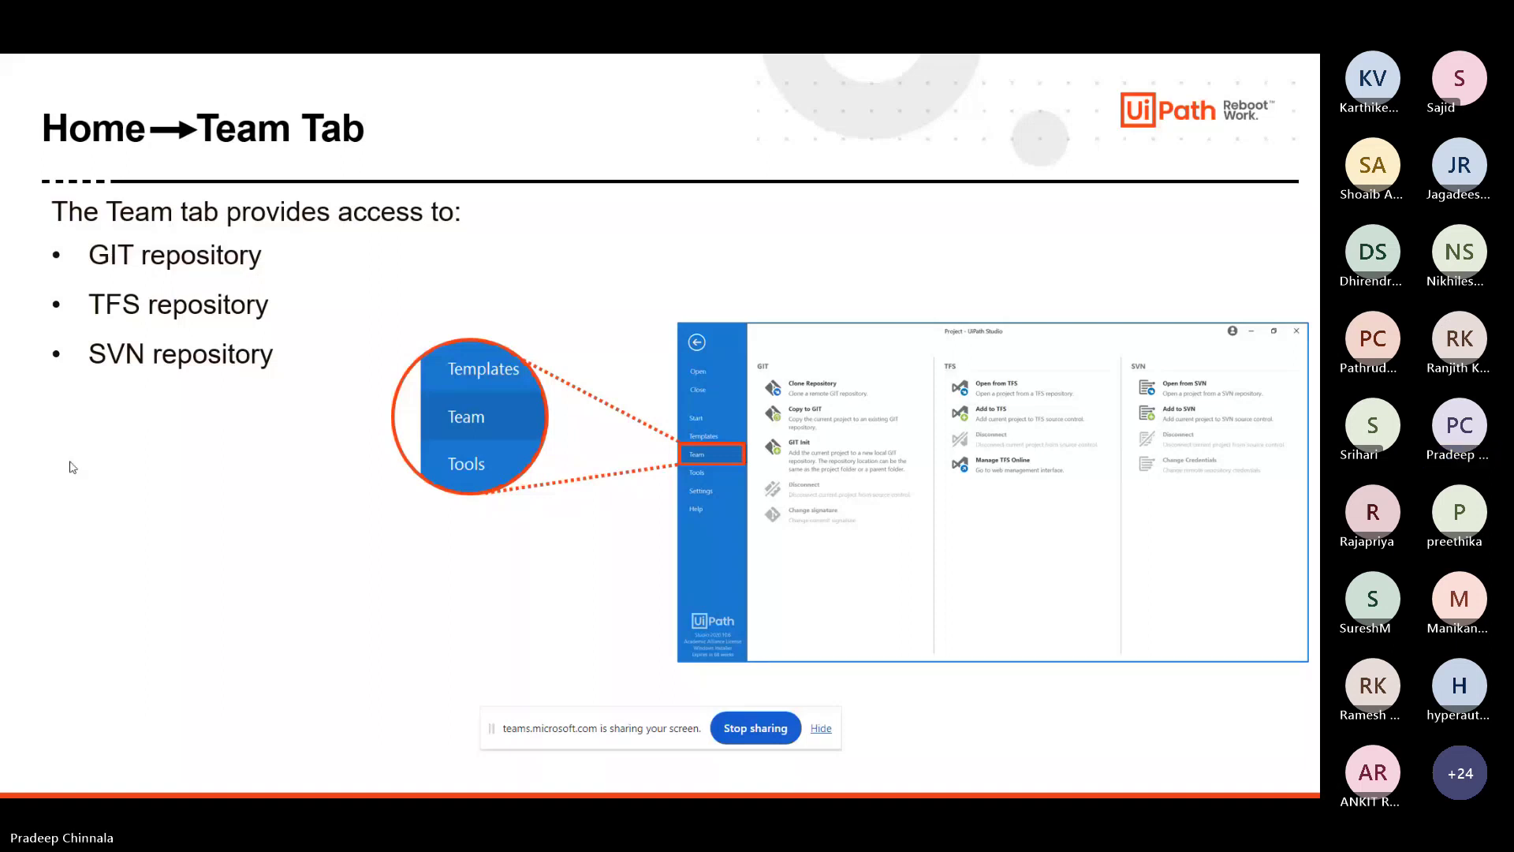
{"action": "key", "text": "Escape"}
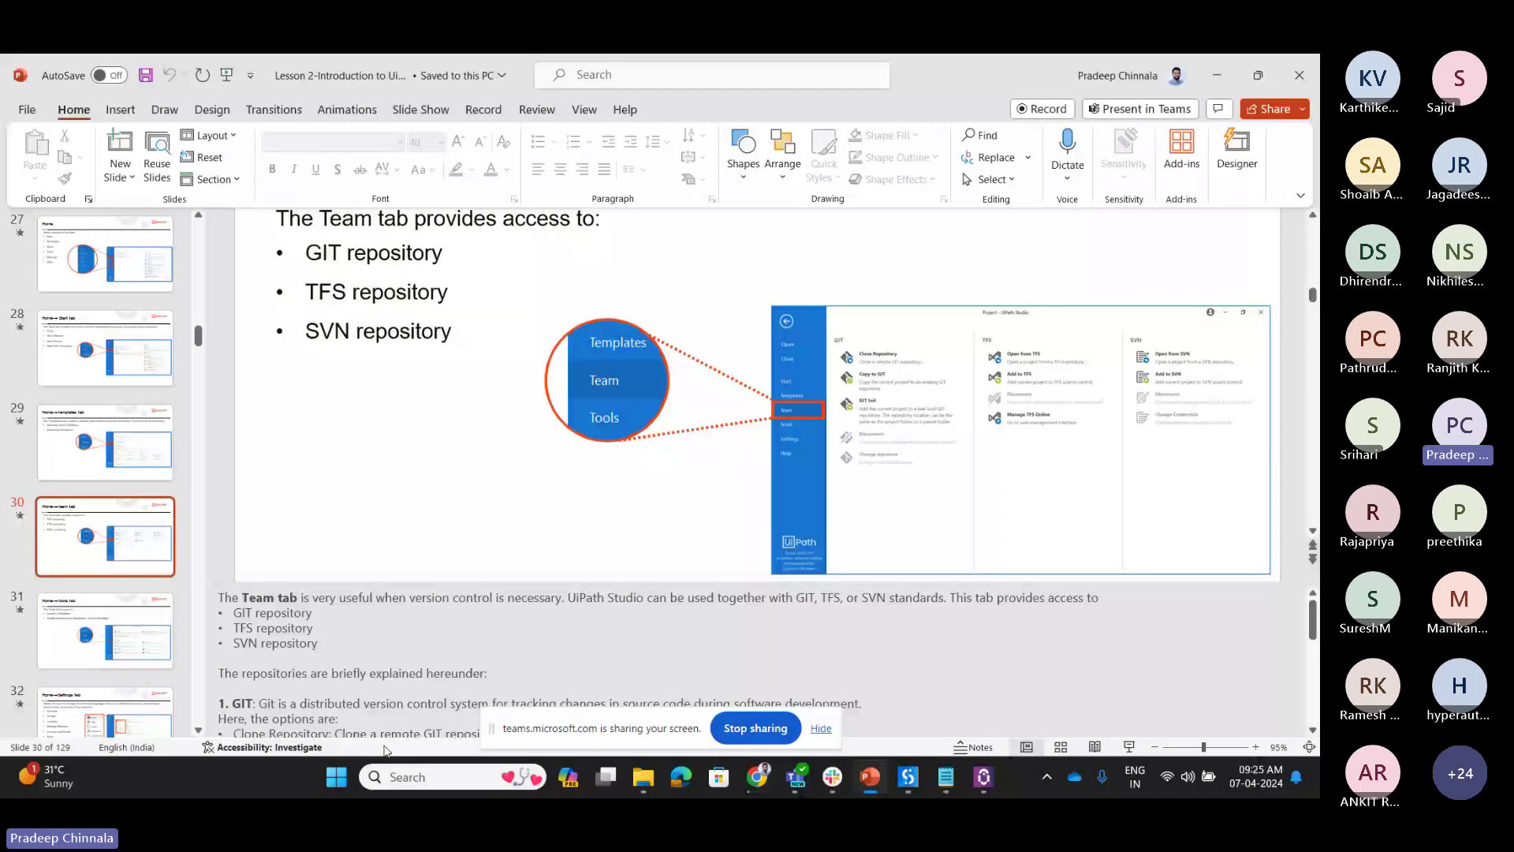
Step: View the GIT options on UiPath Studio's Team page, and bring up the Tools tab slide in PowerPoint
{"action": "key", "text": "alt+Tab"}
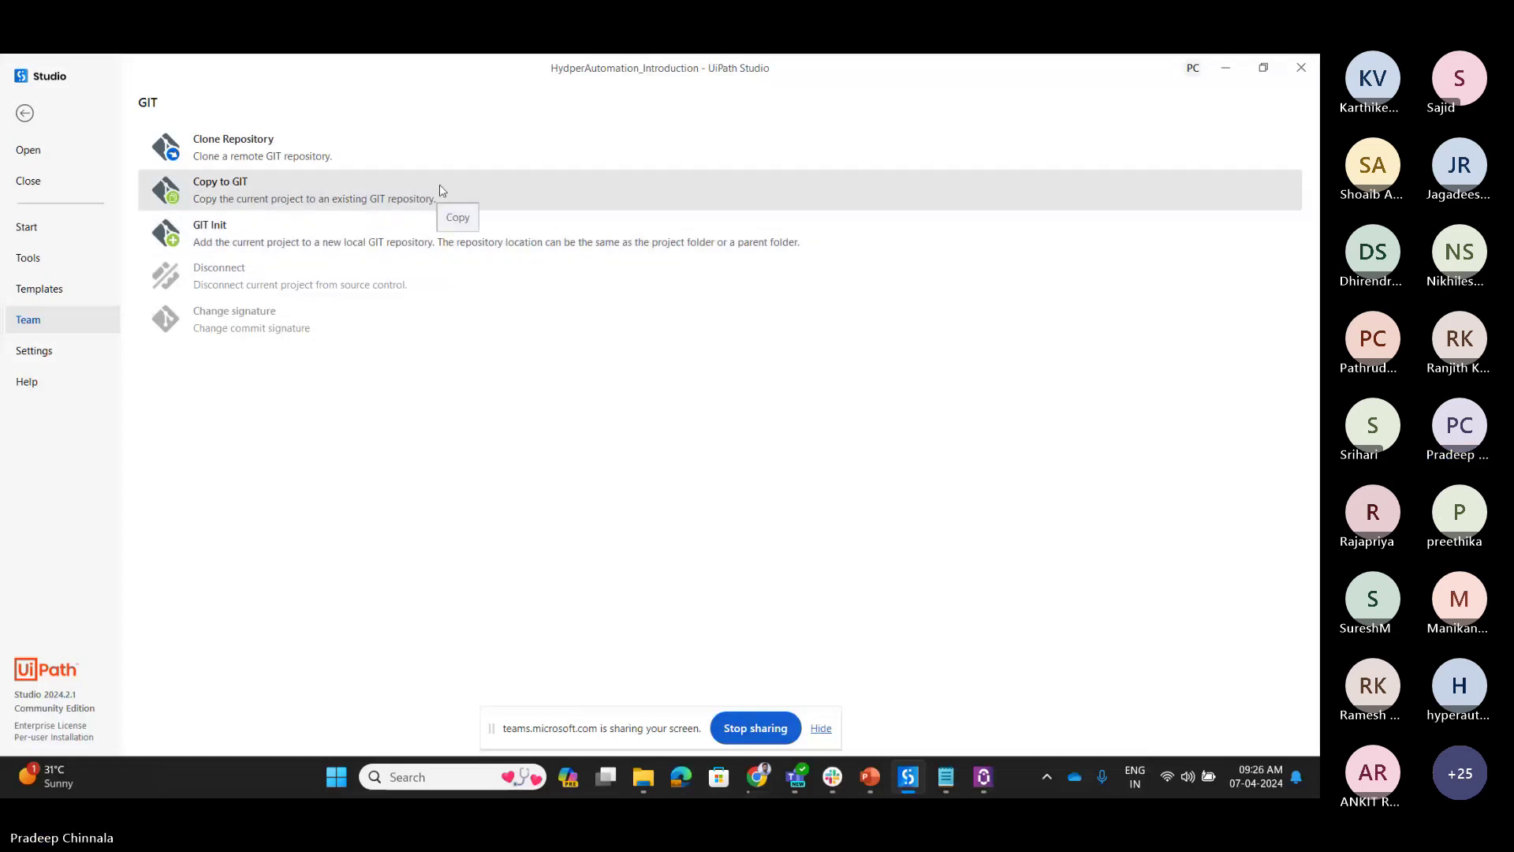
{"action": "left_click", "coordinate": [864, 788]}
{"action": "key", "text": "Down"}
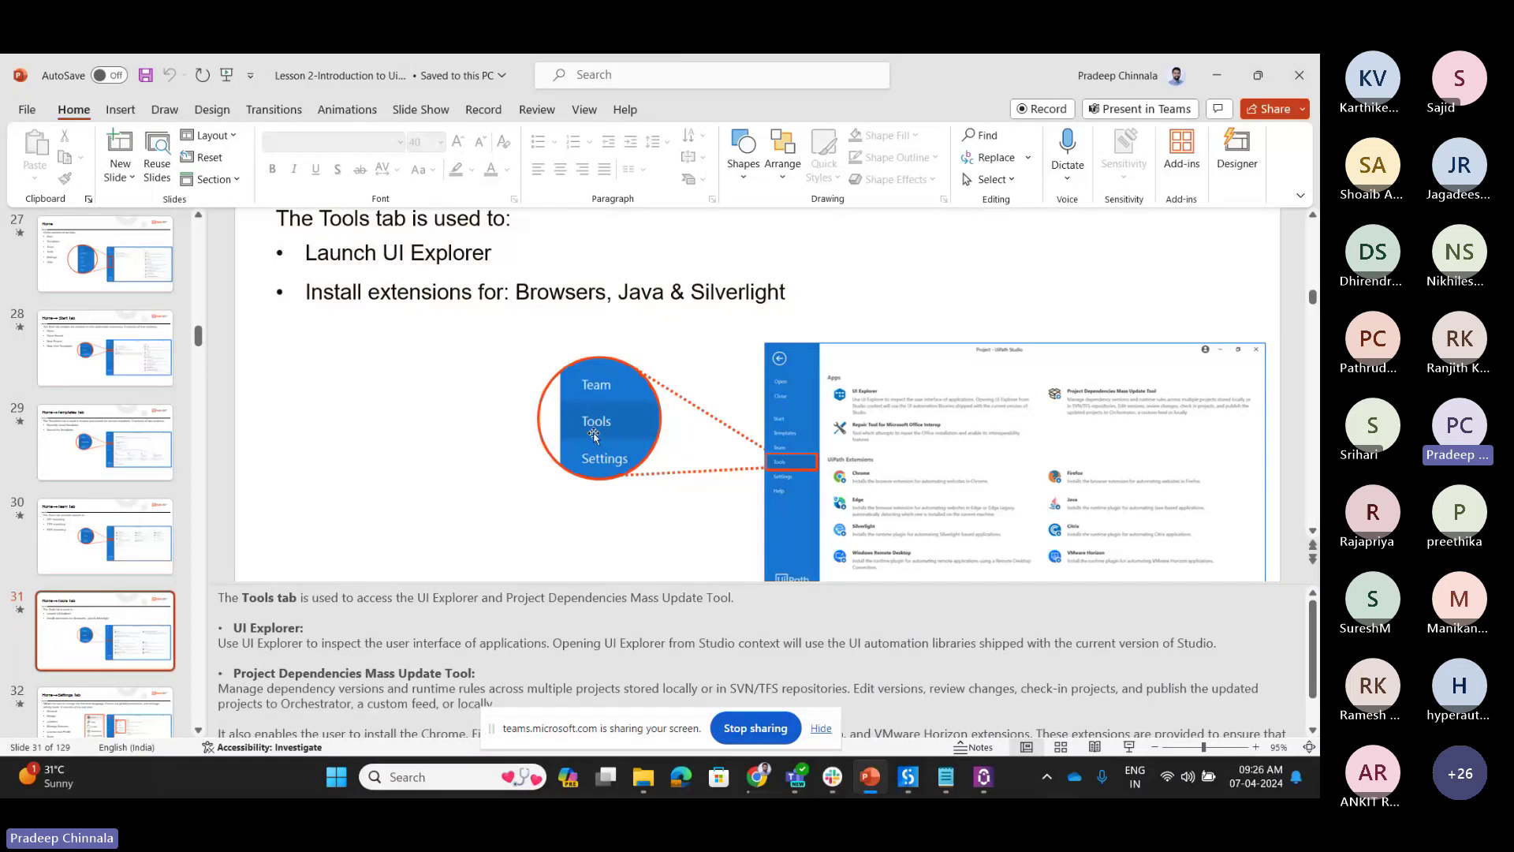
Step: Review the apps and UiPath extensions among UiPath Studio's tools, and bring up the Settings tab slide in PowerPoint
{"action": "left_click", "coordinate": [908, 777]}
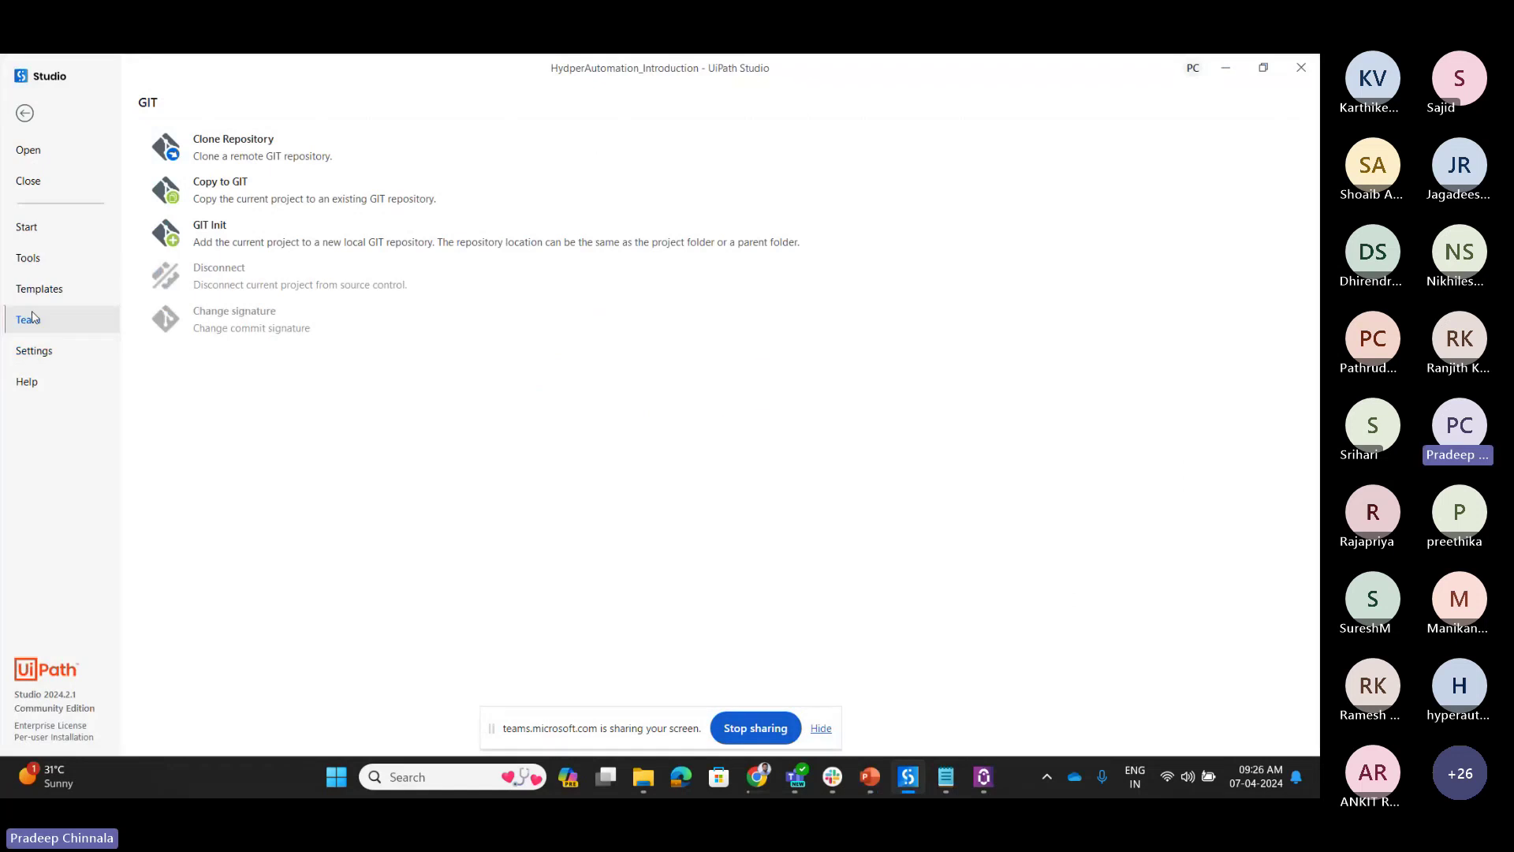
{"action": "left_click", "coordinate": [30, 260]}
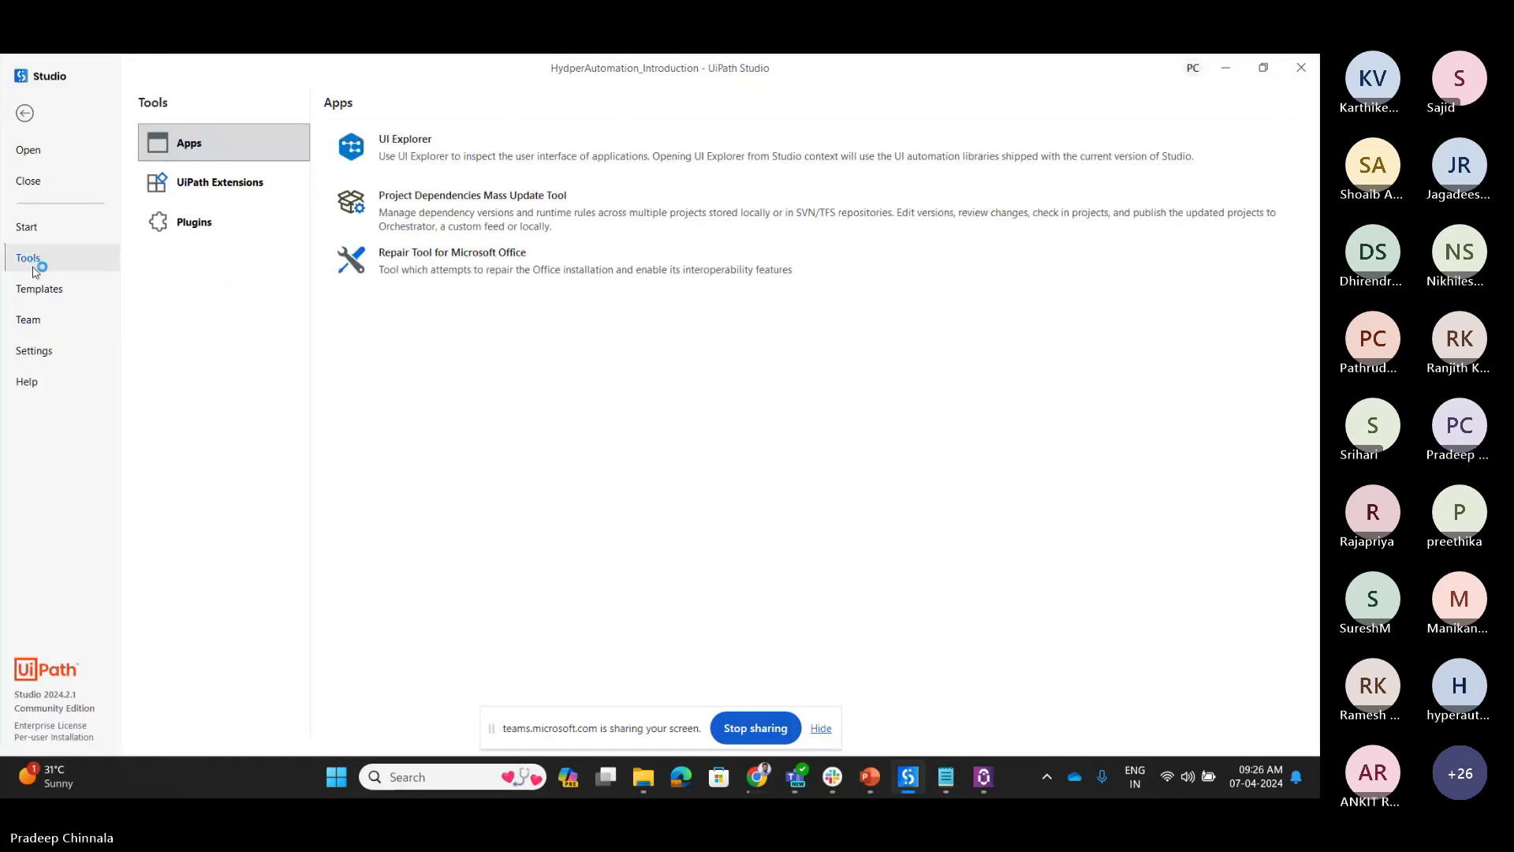
{"action": "left_click", "coordinate": [244, 194]}
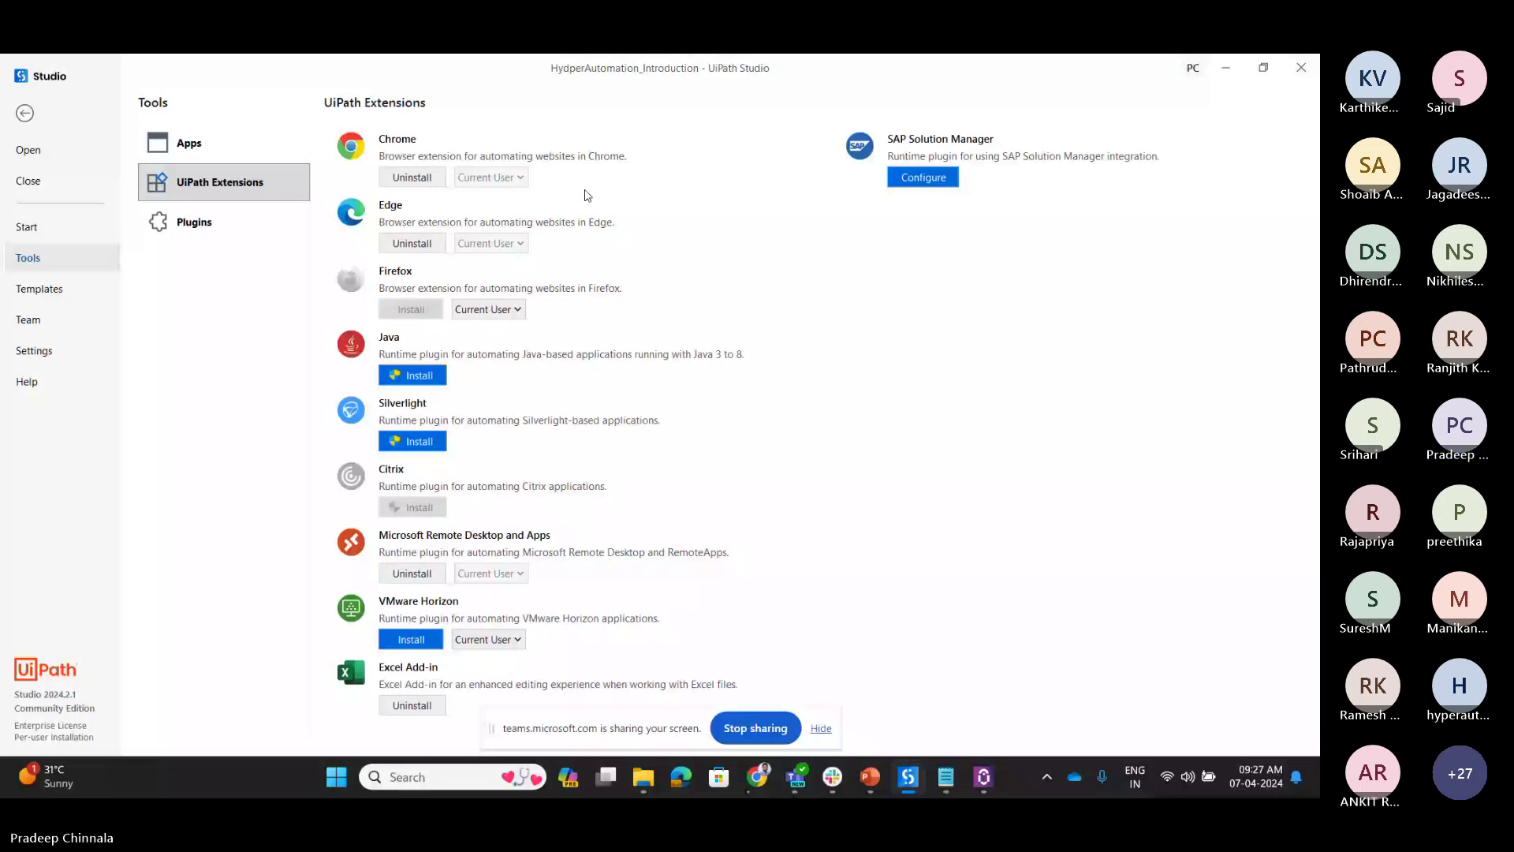
{"action": "key", "text": "alt+Tab"}
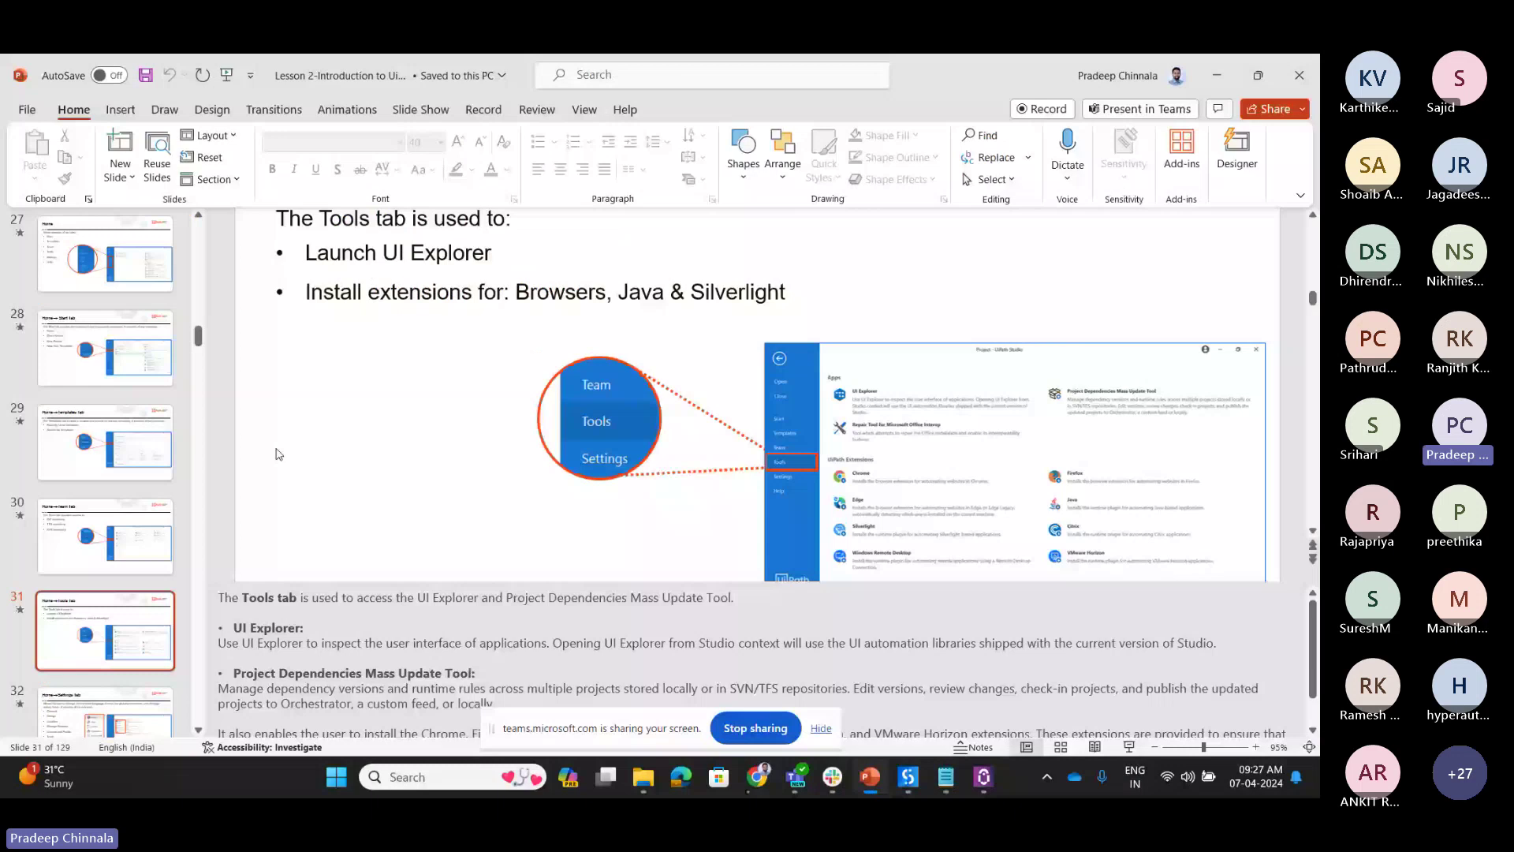
{"action": "scroll", "coordinate": [276, 454], "scroll_direction": "down", "scroll_amount": 3}
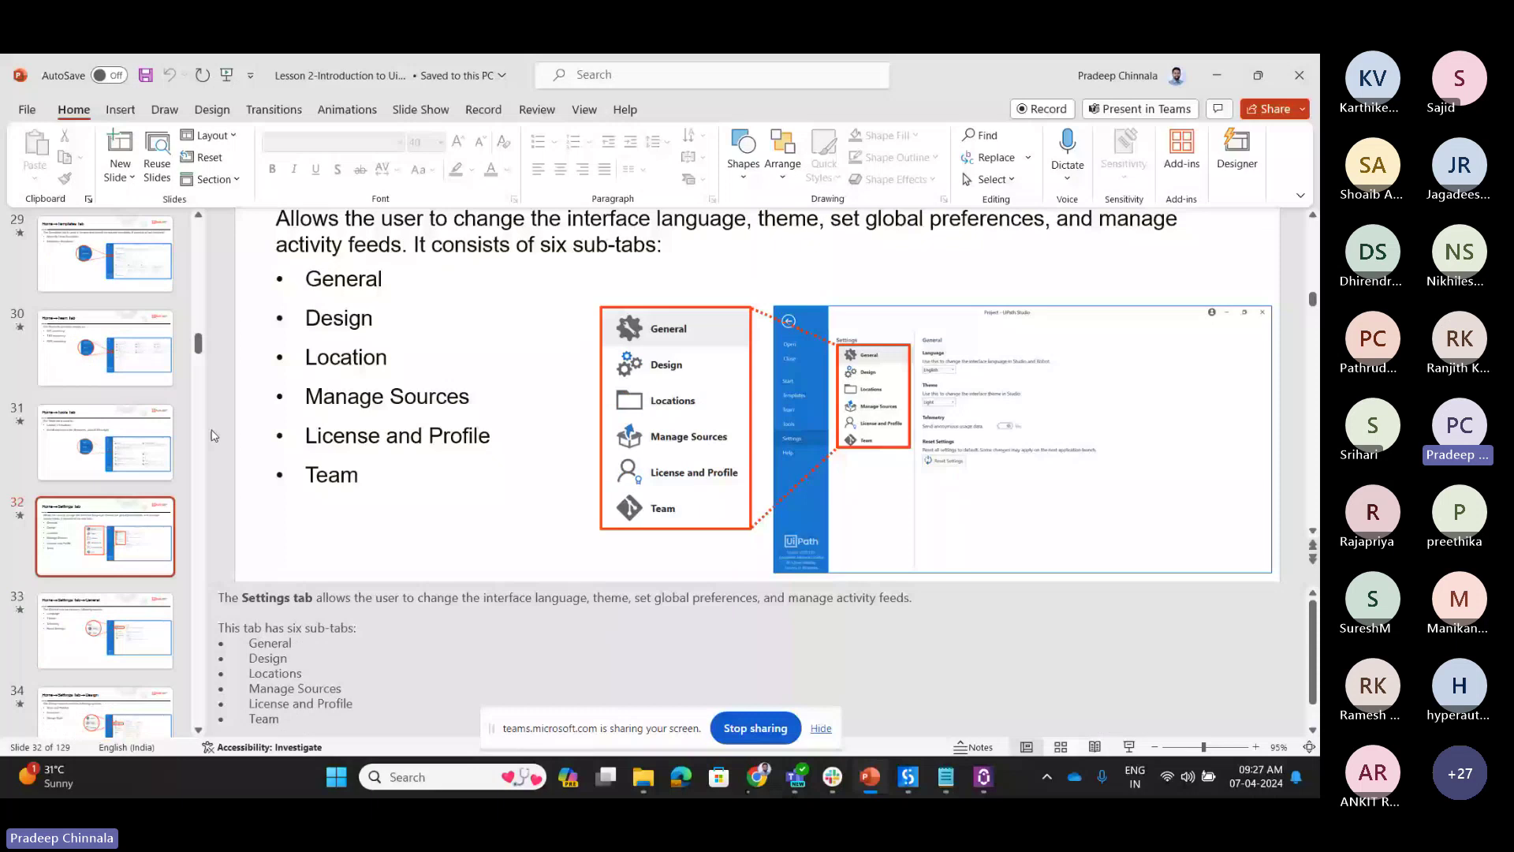
Step: Go through UiPath Studio's settings pages from General to Code Editor, including the available Studio profiles
{"action": "key", "text": "alt+Tab"}
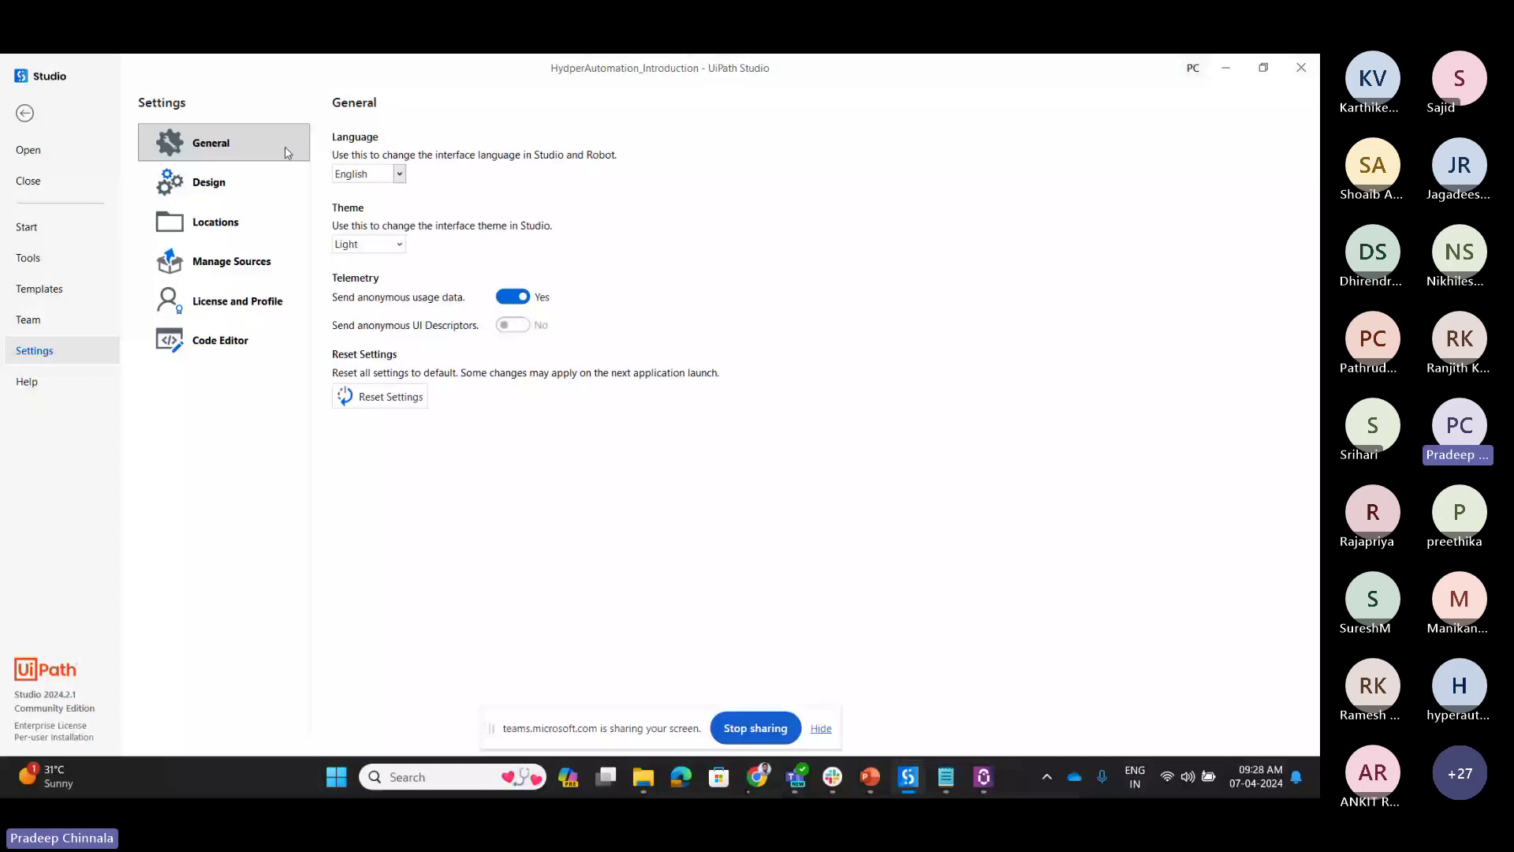
{"action": "key", "text": "Down"}
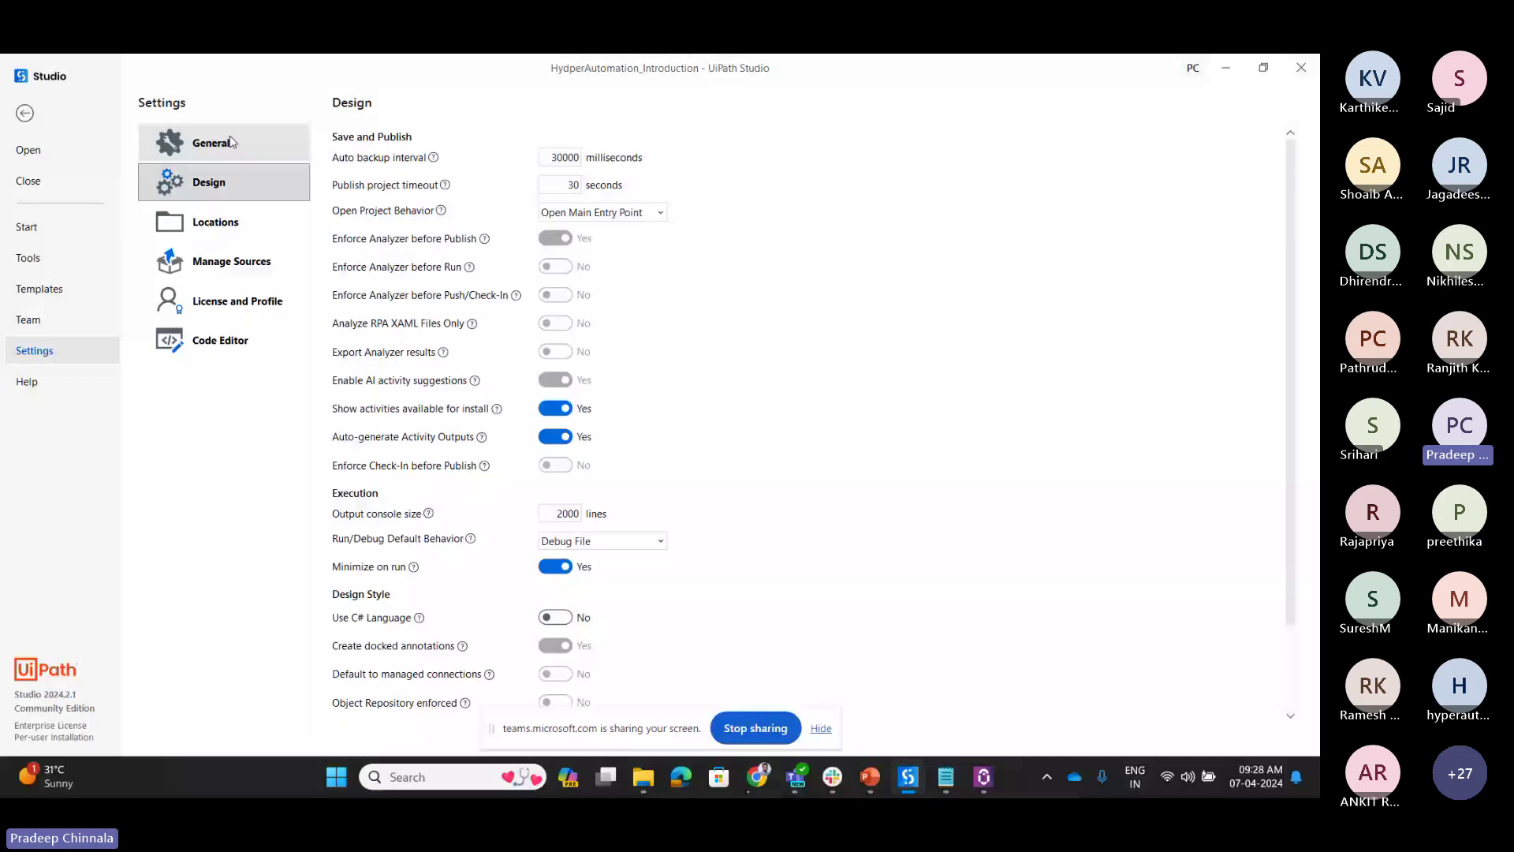
{"action": "key", "text": "Down"}
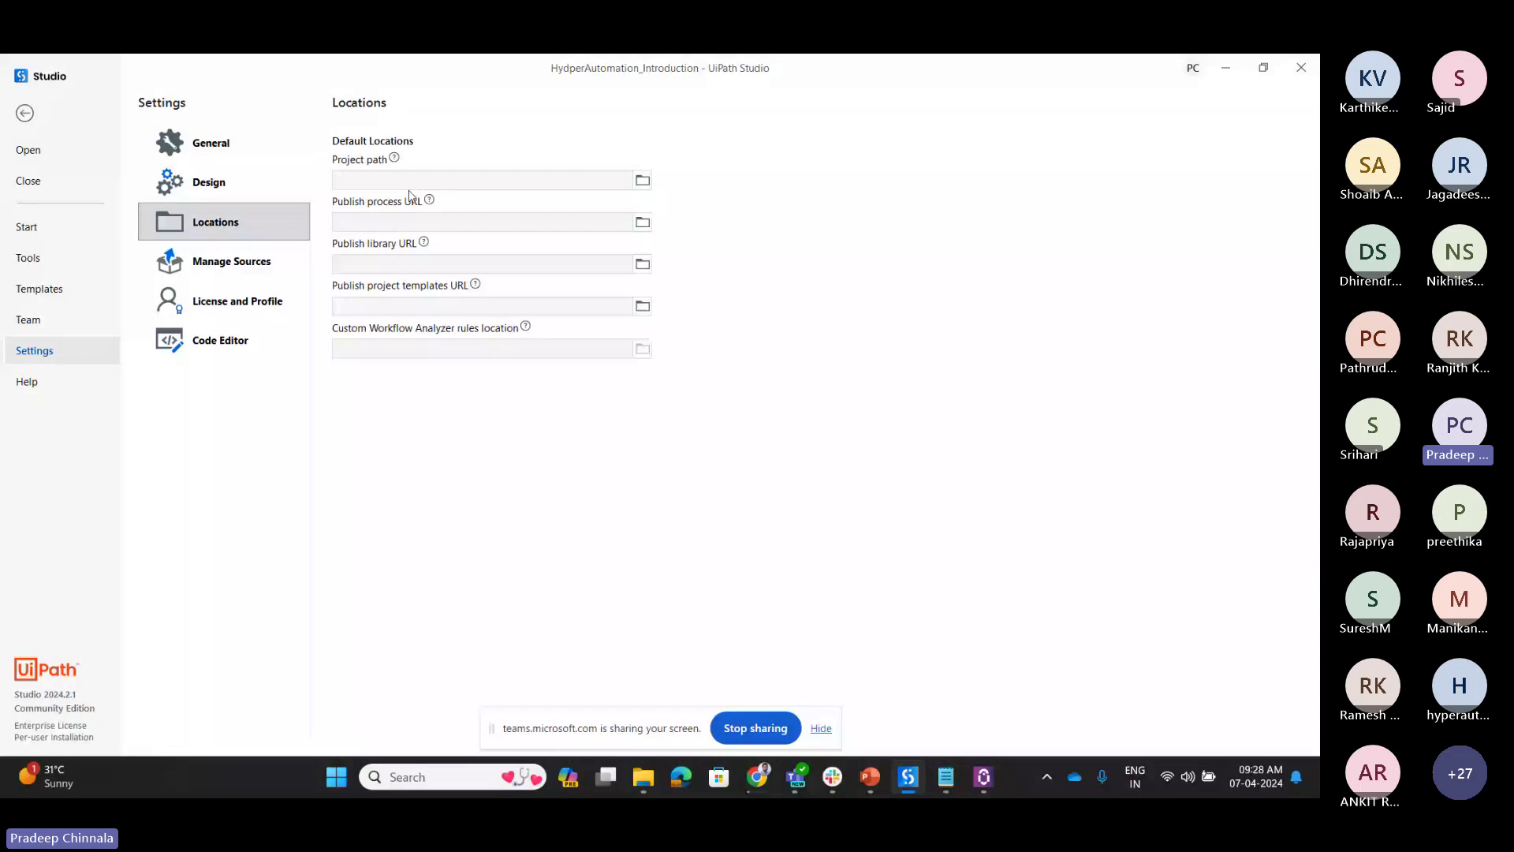
{"action": "key", "text": "Down"}
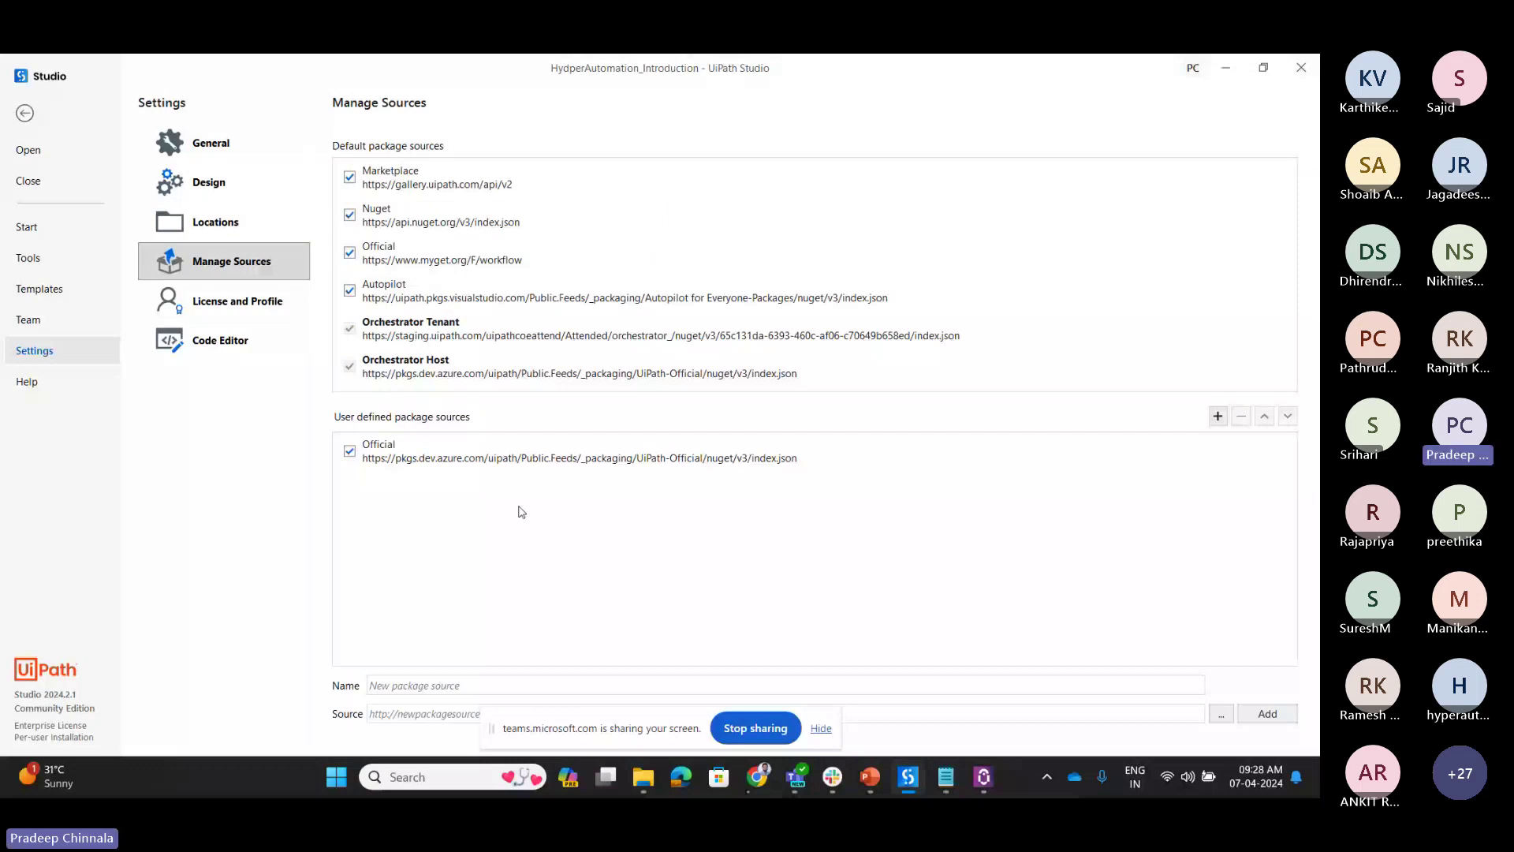
{"action": "key", "text": "Down"}
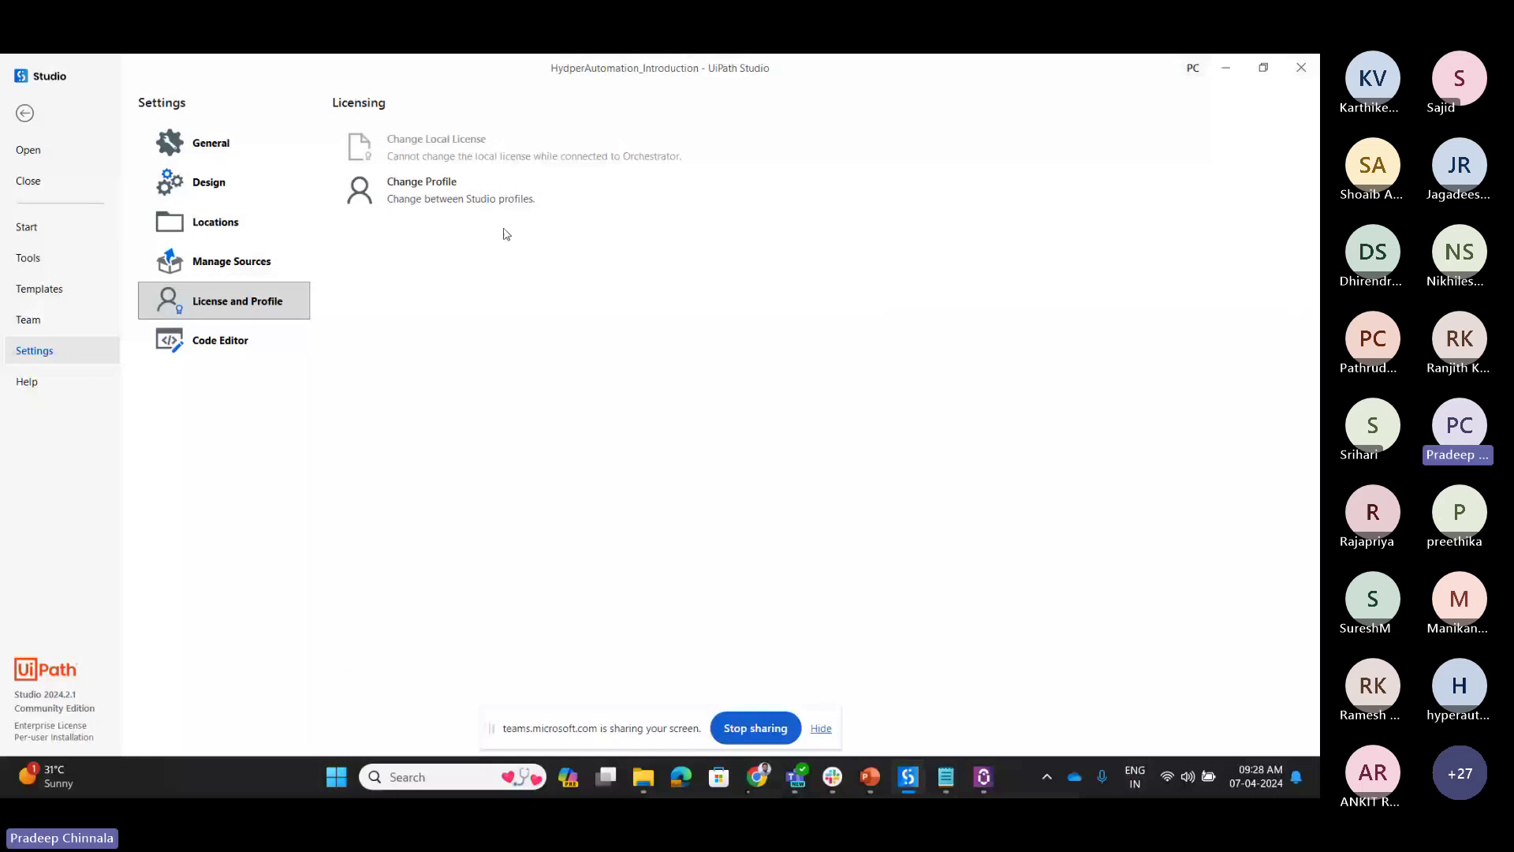
{"action": "left_click", "coordinate": [506, 198]}
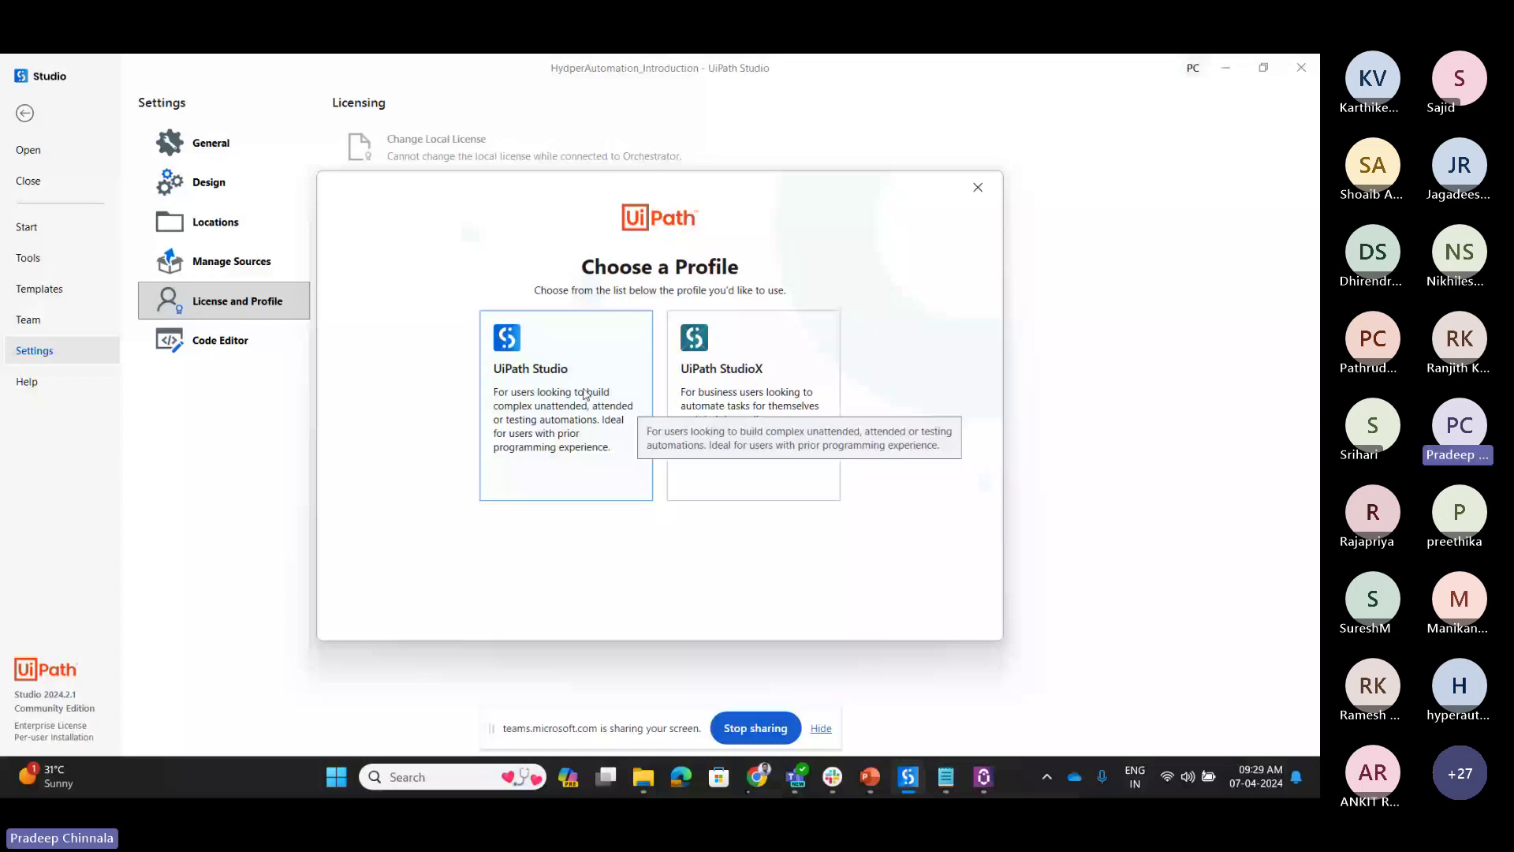
{"action": "left_click", "coordinate": [234, 345]}
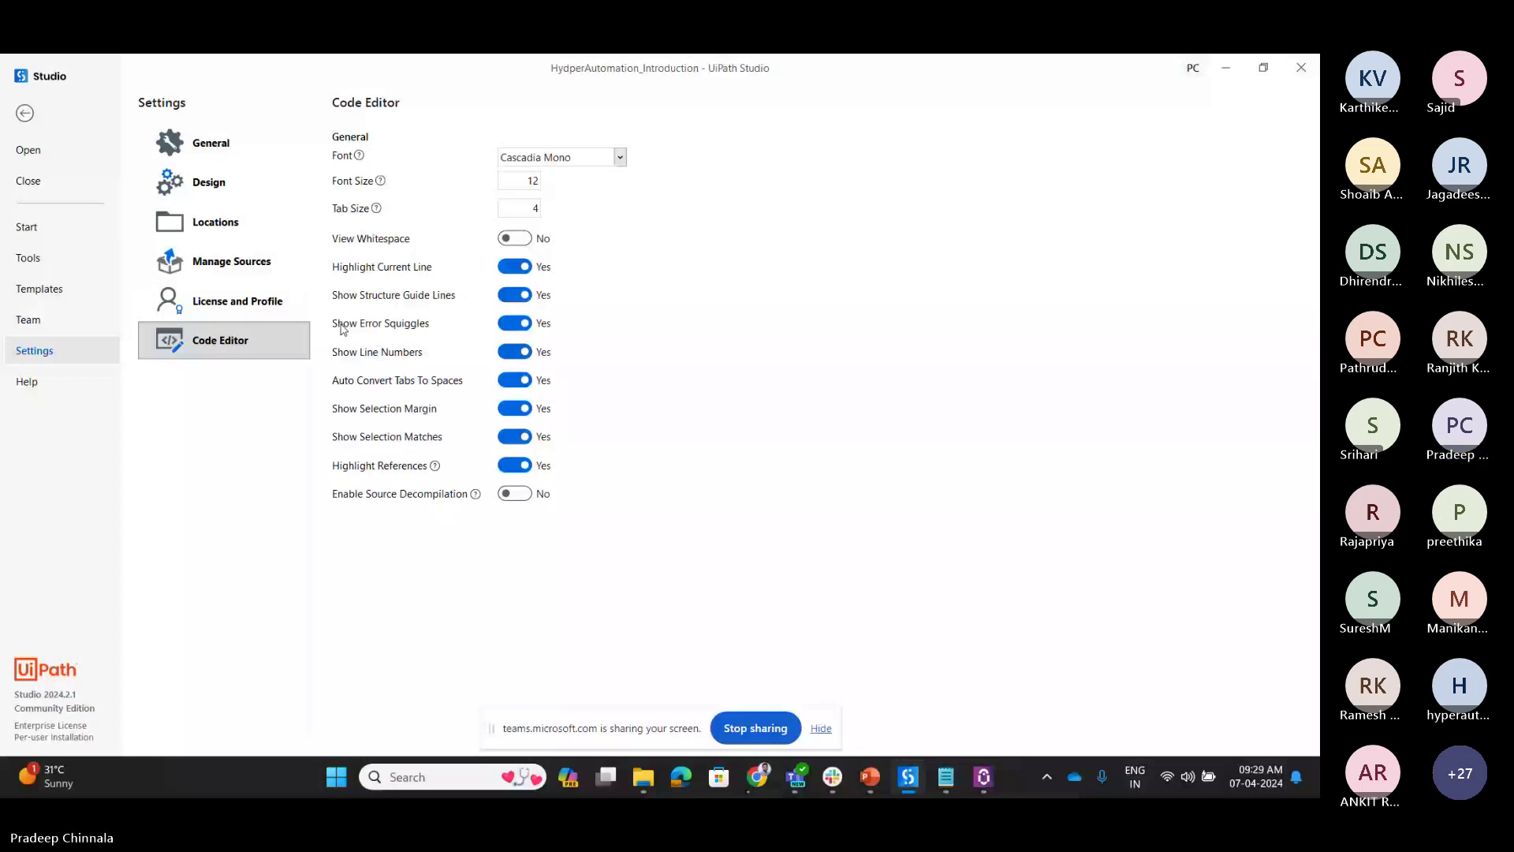
Step: Present the PowerPoint slides on the General, Design and Locations settings, and end the slide show
{"action": "left_click", "coordinate": [877, 778]}
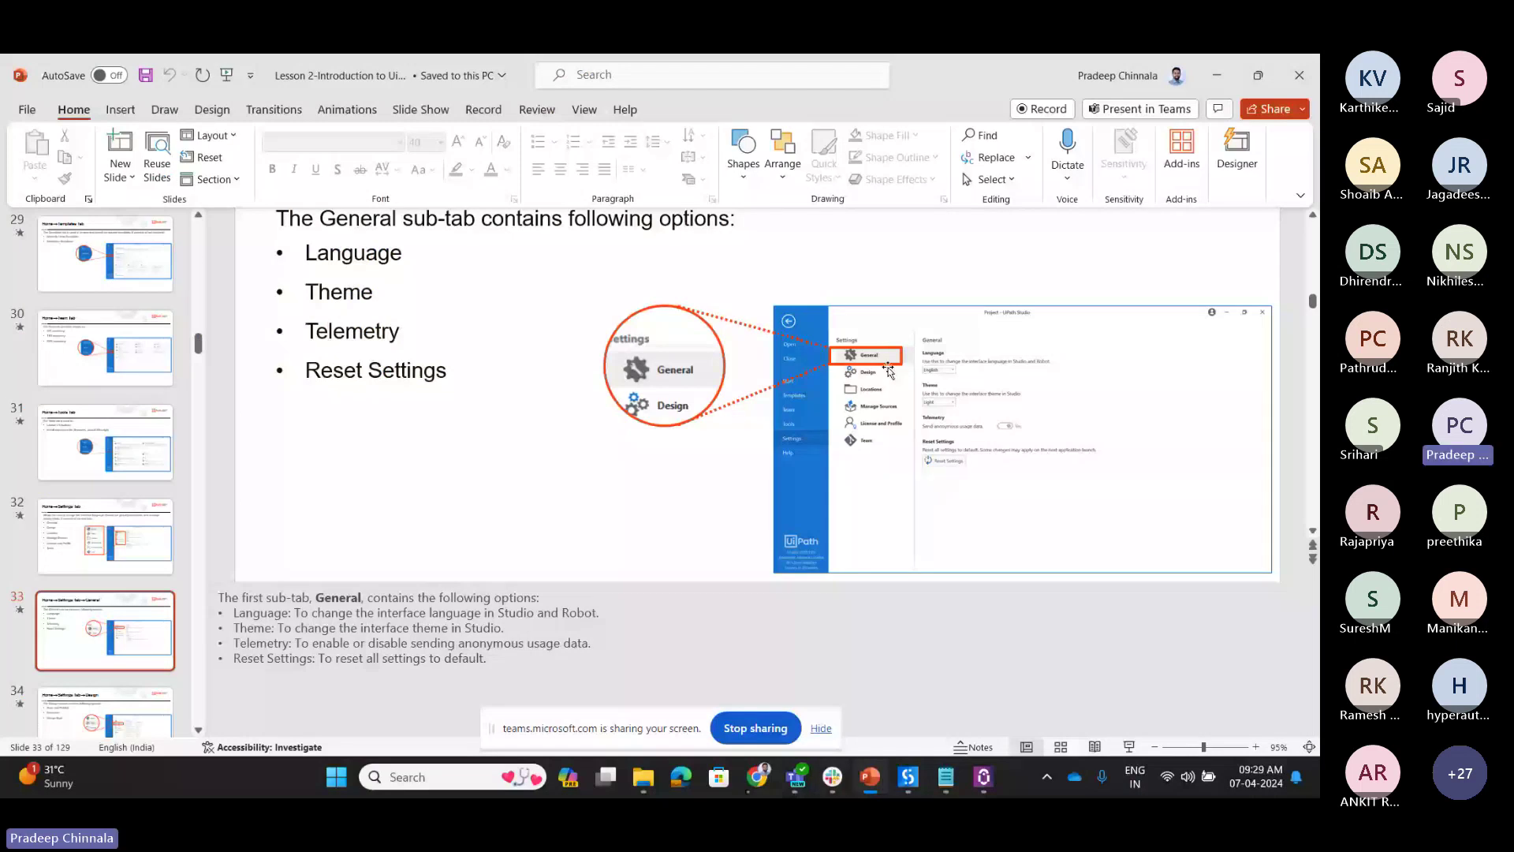
{"action": "scroll", "coordinate": [885, 392], "scroll_direction": "down", "scroll_amount": 1}
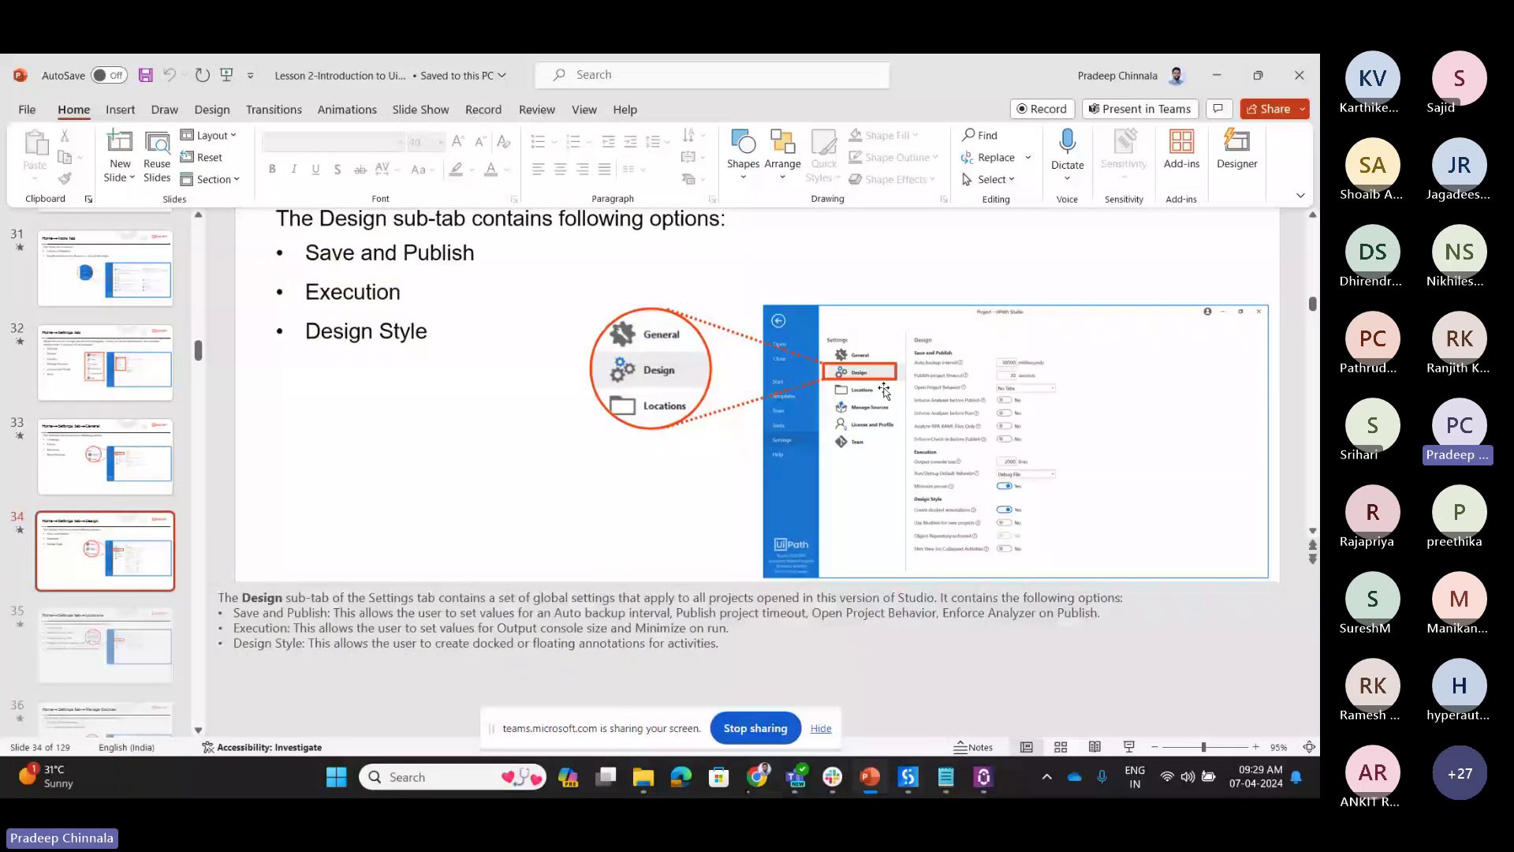
{"action": "scroll", "coordinate": [643, 292], "scroll_direction": "up", "scroll_amount": 1}
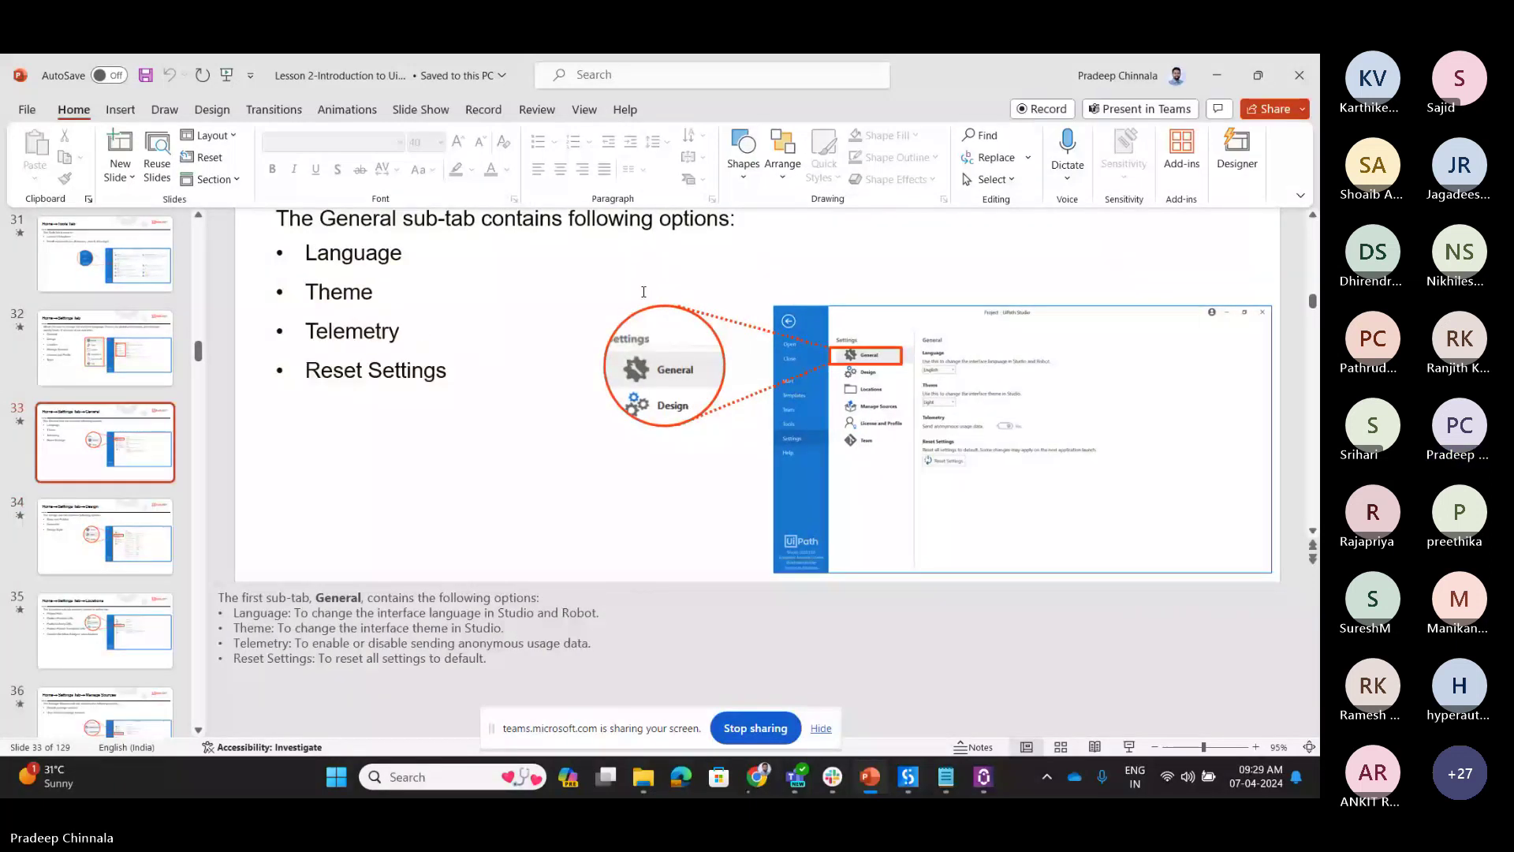
{"action": "left_click", "coordinate": [1129, 747]}
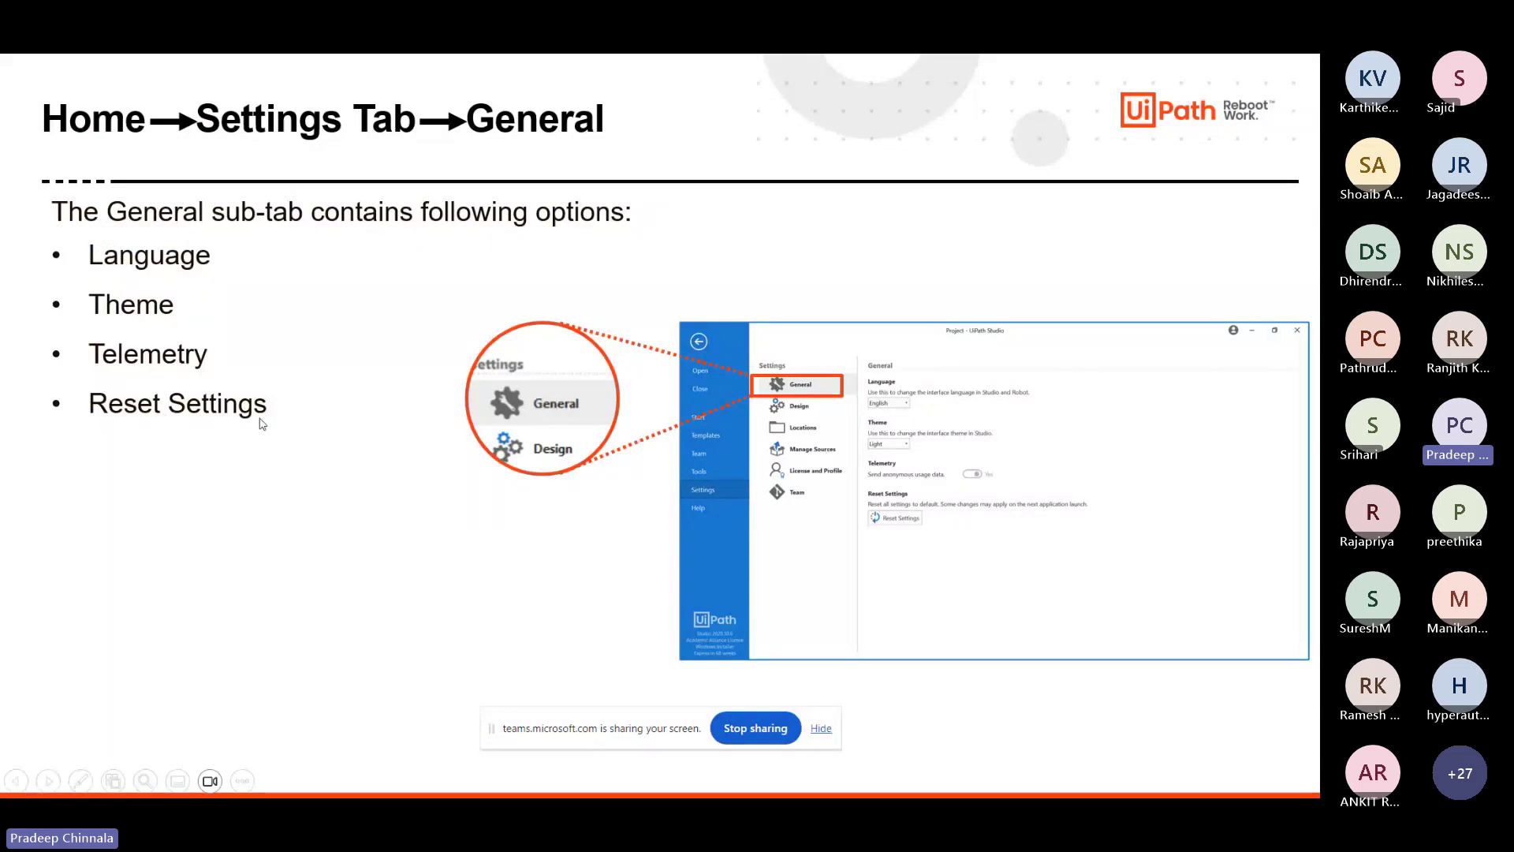
{"action": "left_click", "coordinate": [956, 273]}
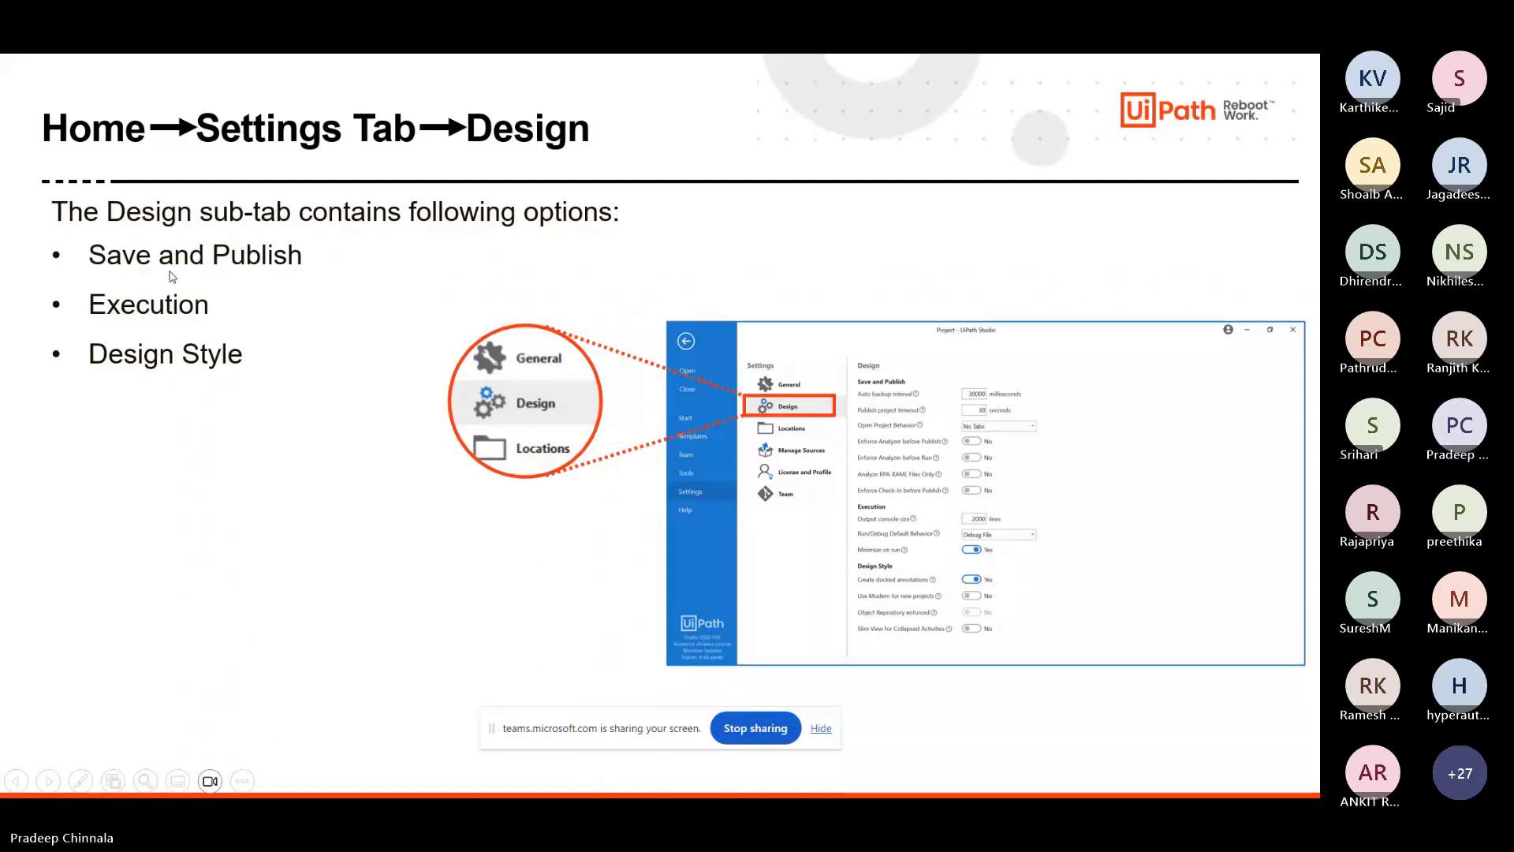
{"action": "key", "text": "Right"}
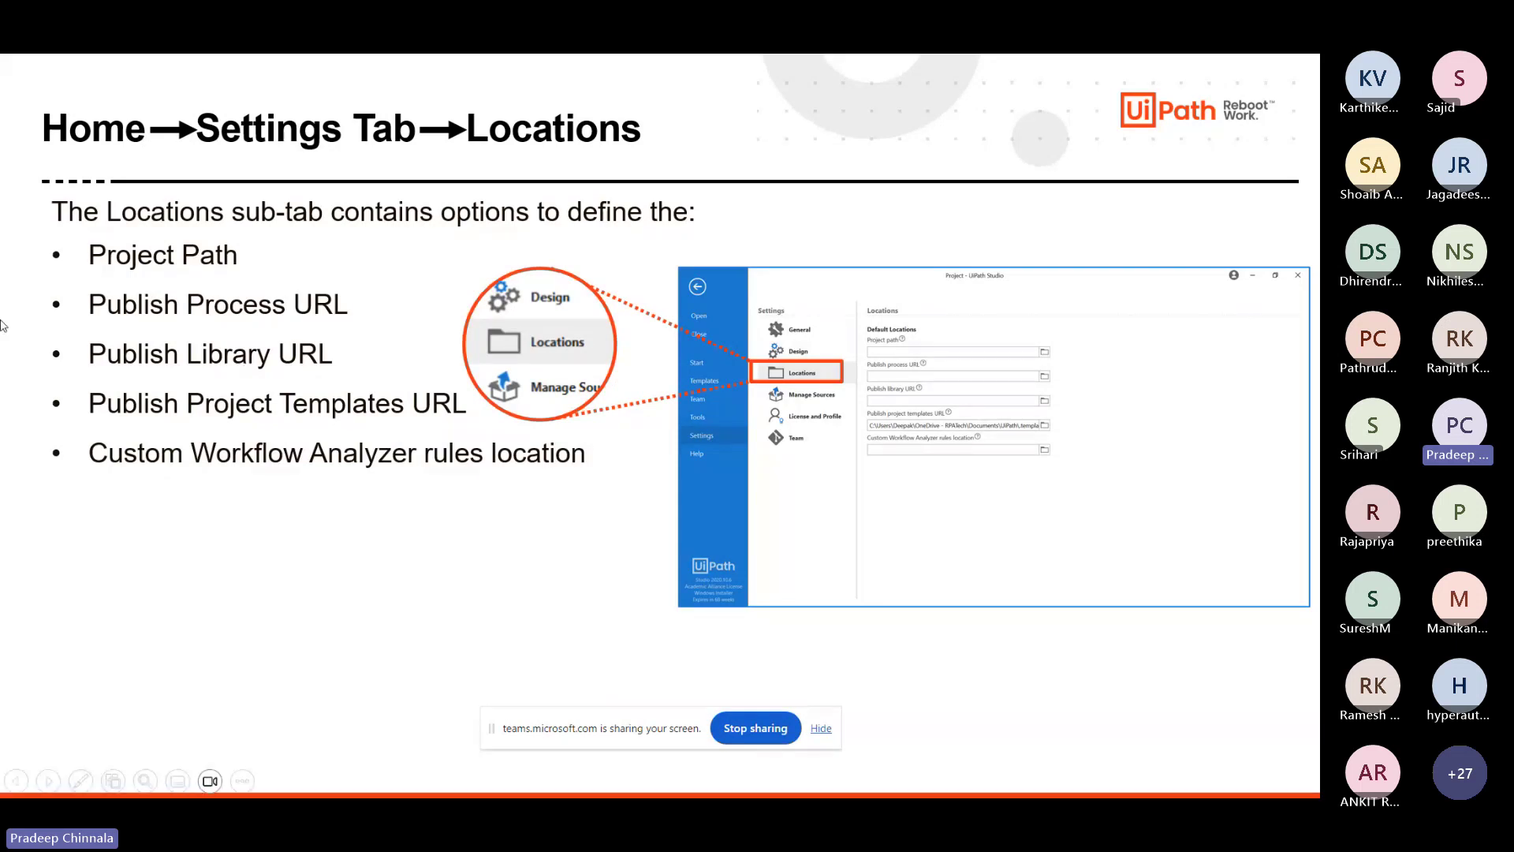
{"action": "key", "text": "Escape"}
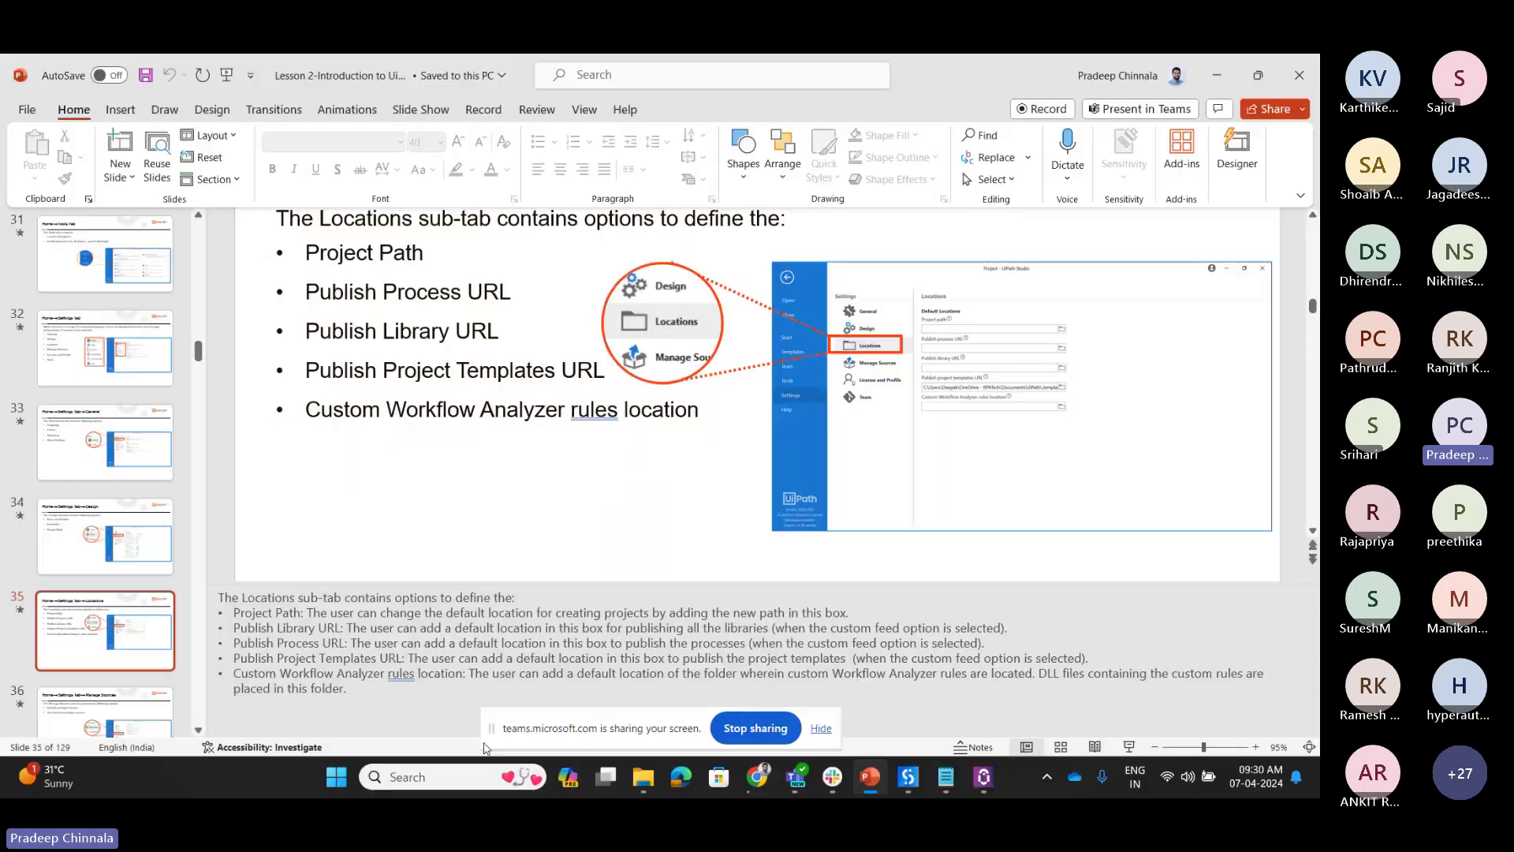
Step: Return to the project in UiPath Studio, and show the full path of the HydperAutomation_Introduction folder in File Explorer
{"action": "key", "text": "alt+Tab"}
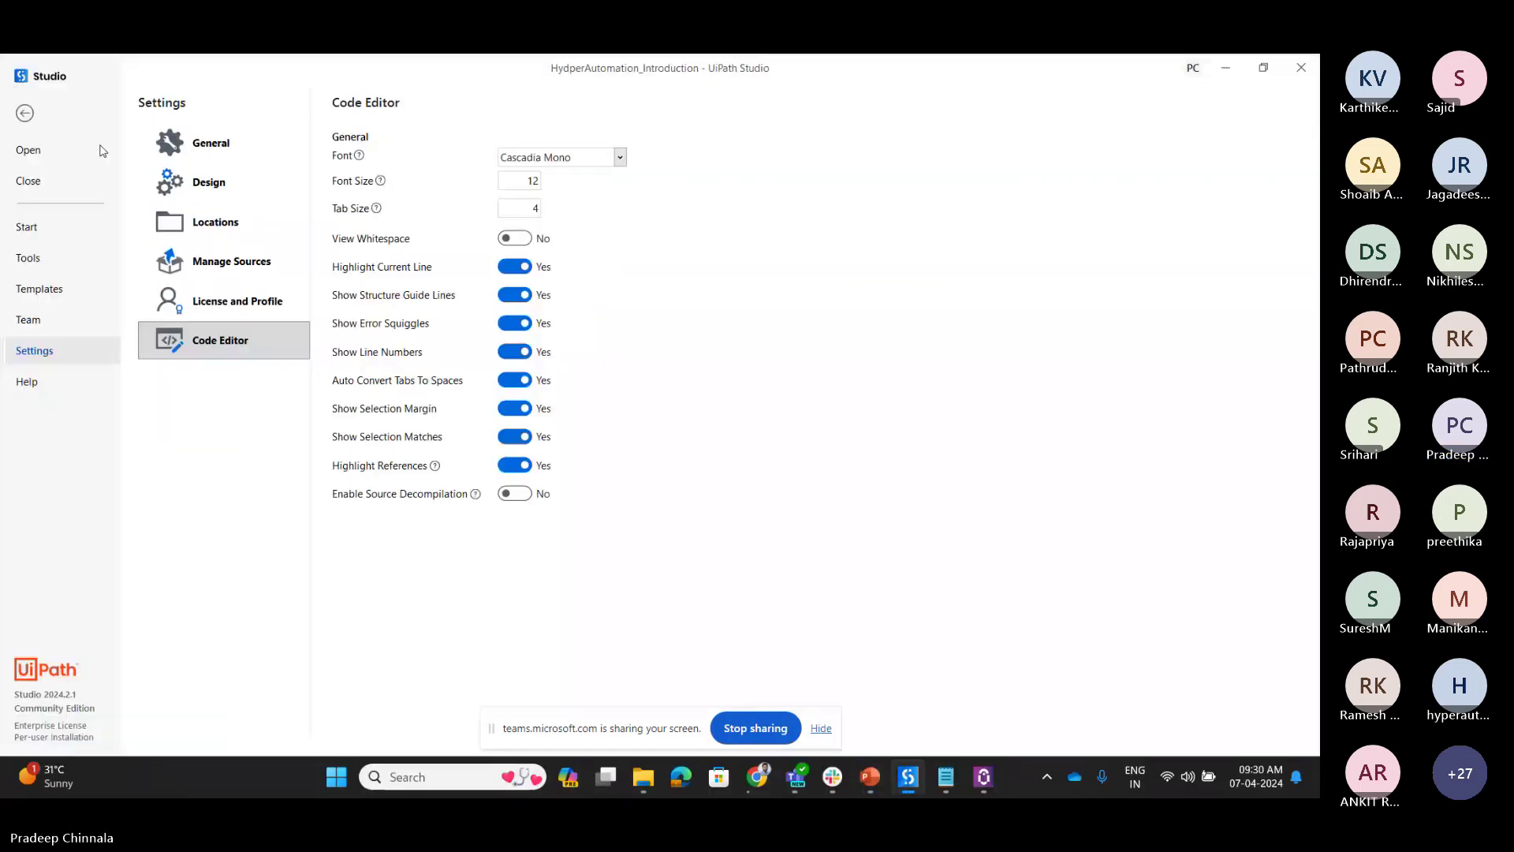
{"action": "key", "text": "Escape"}
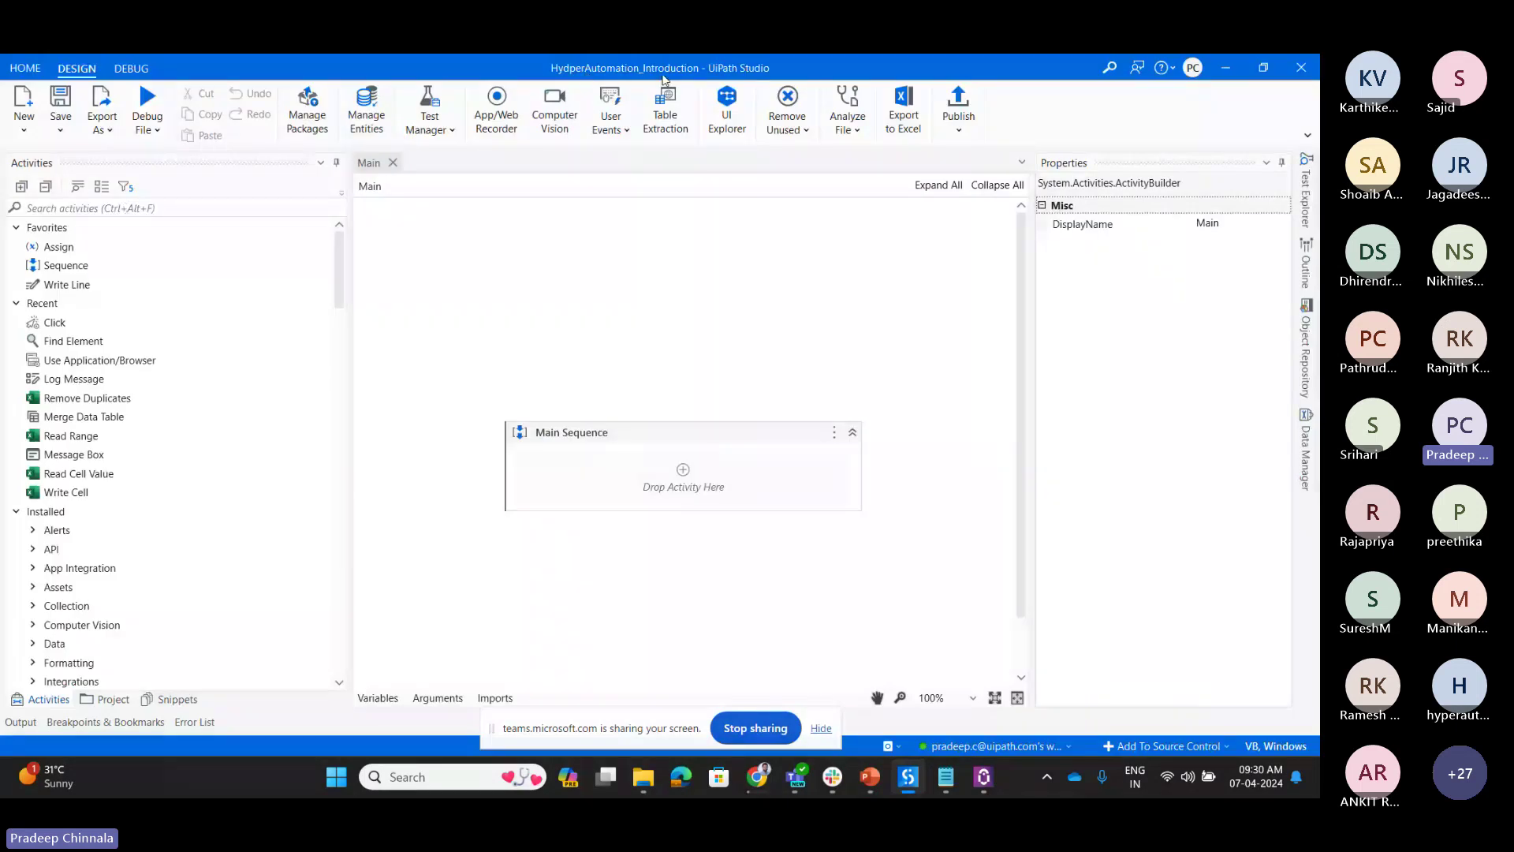
{"action": "left_click", "coordinate": [107, 698]}
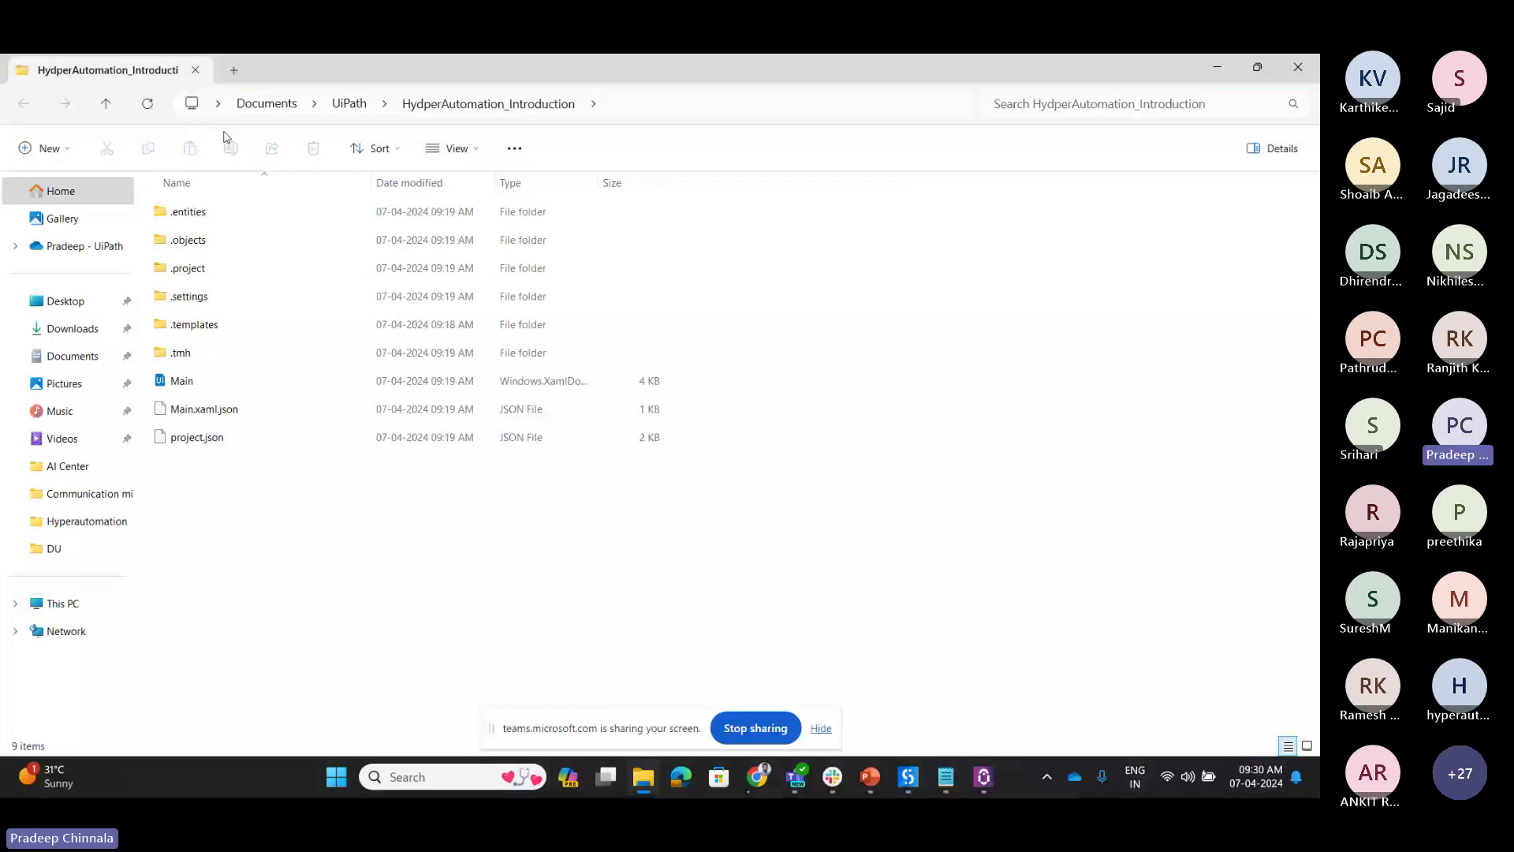
{"action": "left_click", "coordinate": [272, 105]}
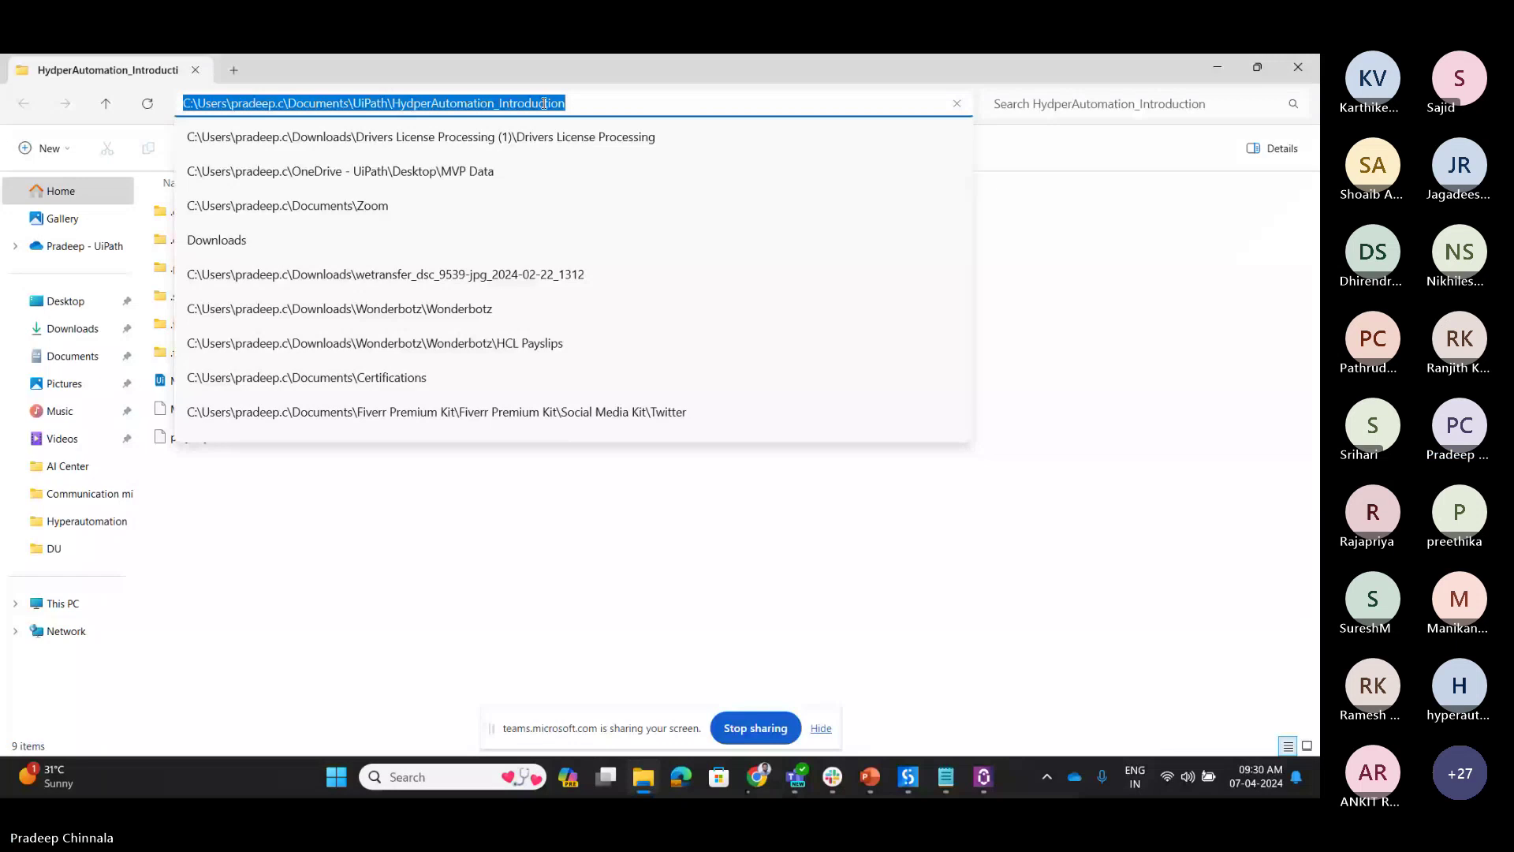
Step: Return to the PowerPoint deck and review the Manage Sources and License and Profile settings slides
{"action": "left_click", "coordinate": [911, 787]}
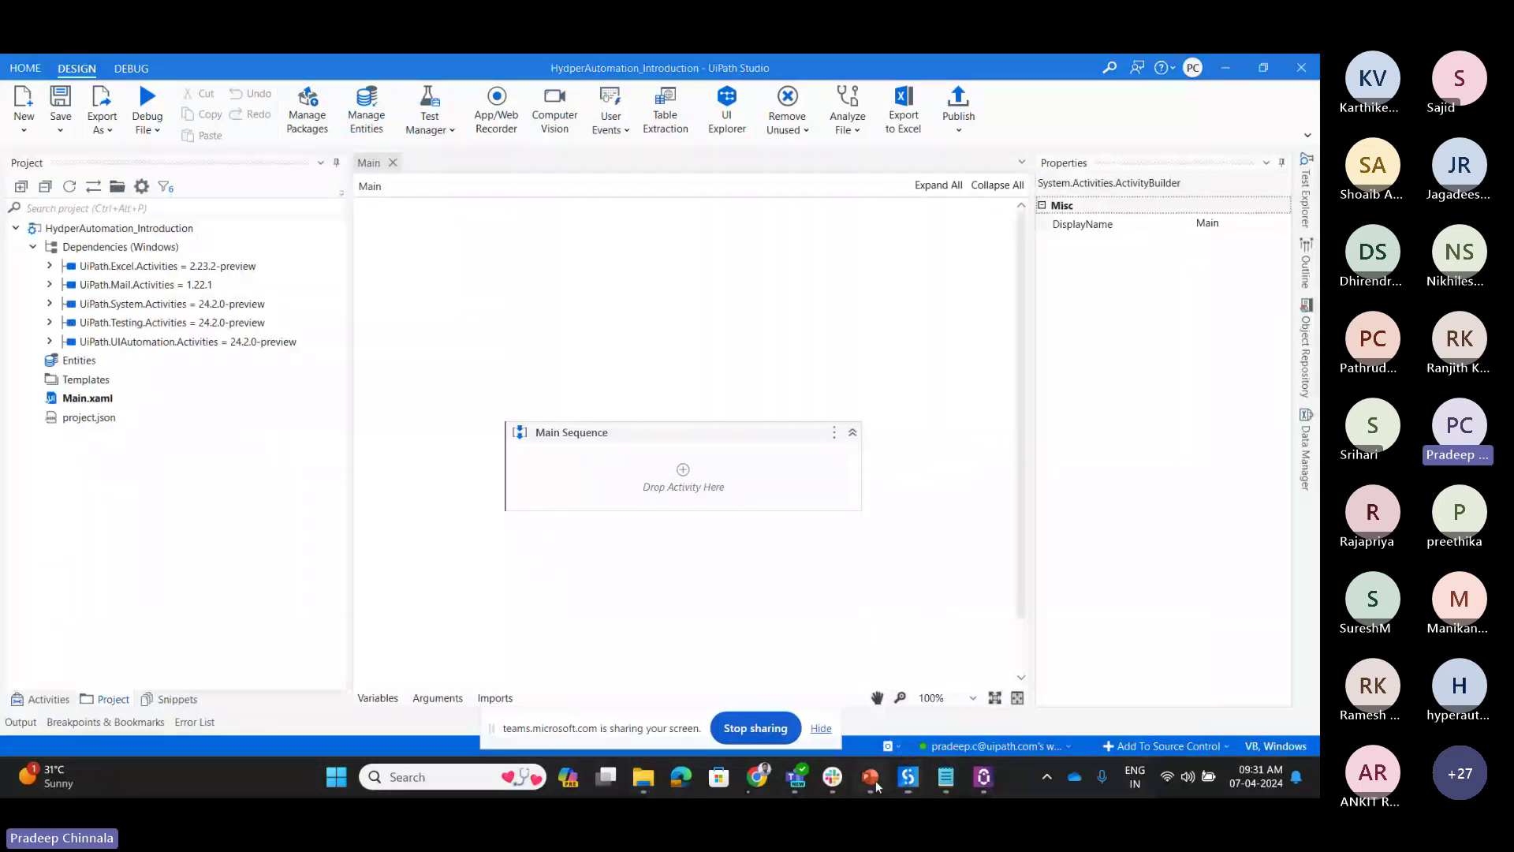
{"action": "left_click", "coordinate": [876, 783]}
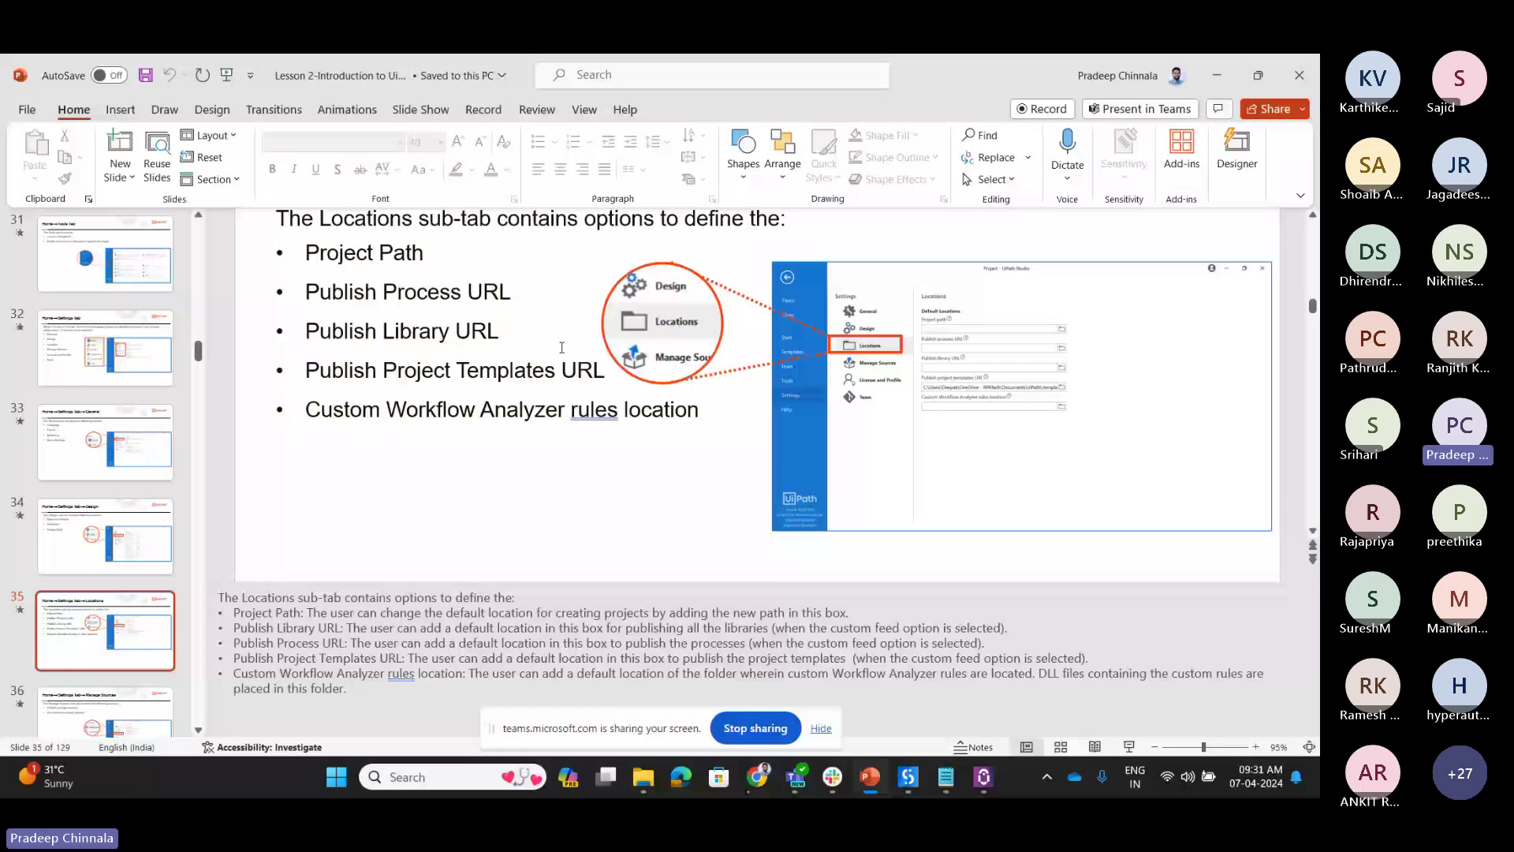
{"action": "scroll", "coordinate": [562, 347], "scroll_direction": "down", "scroll_amount": 1}
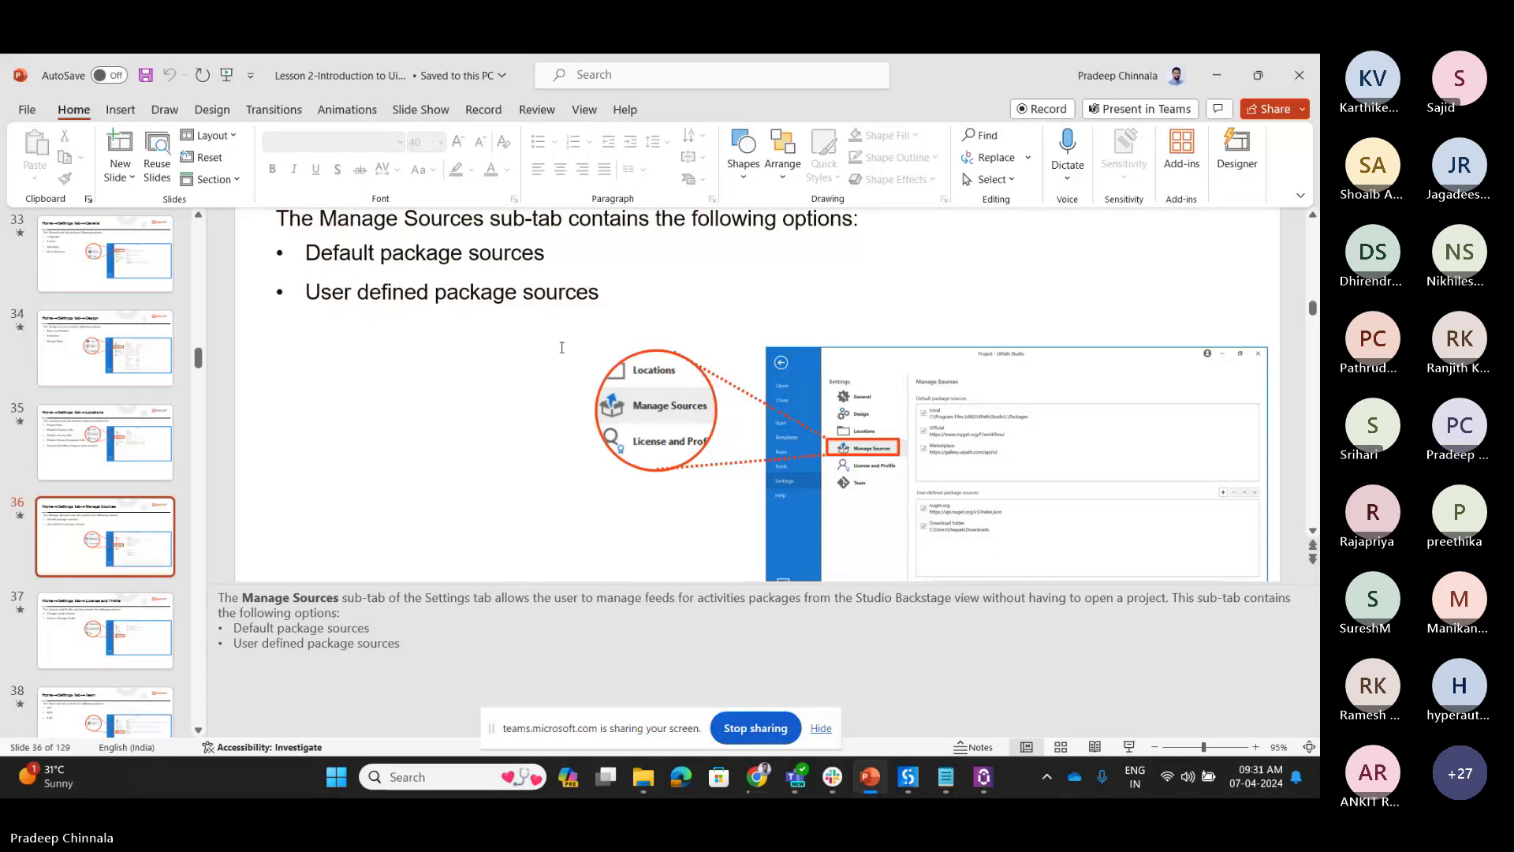
{"action": "scroll", "coordinate": [561, 347], "scroll_direction": "down", "scroll_amount": 1}
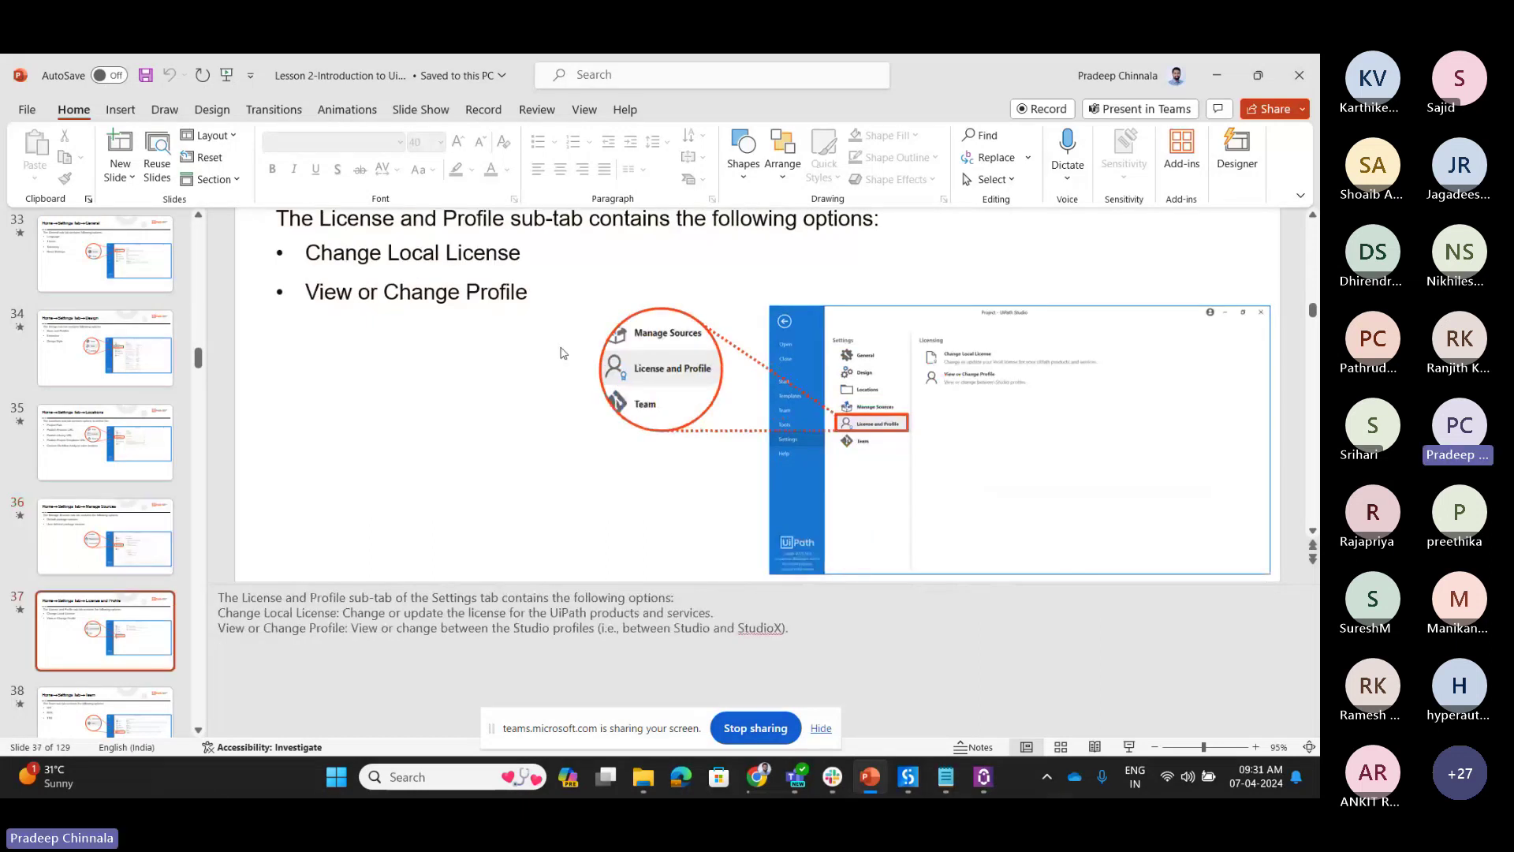
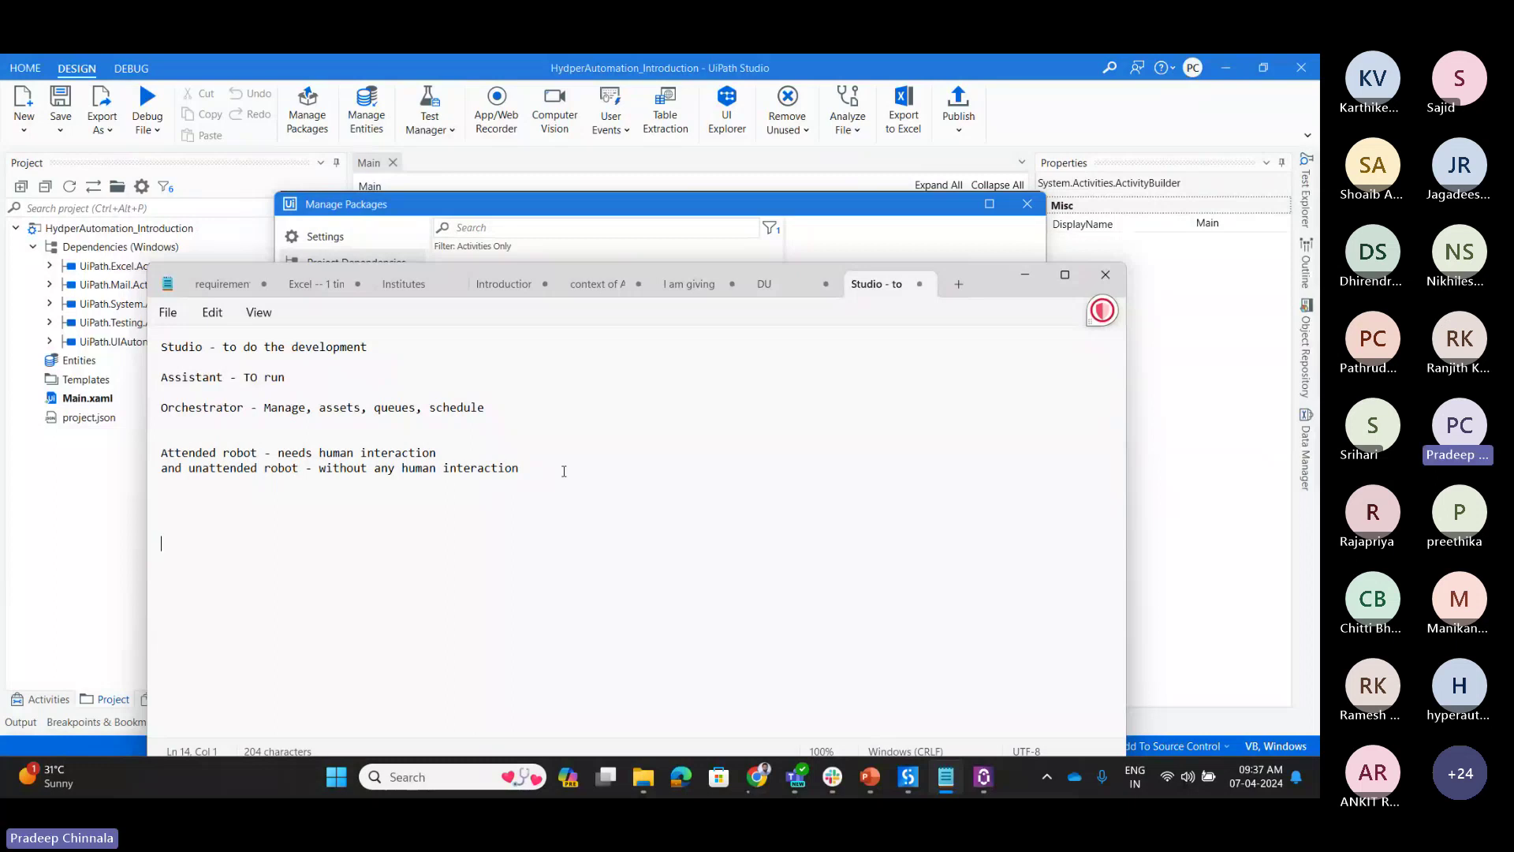
Step: Add "getting the mail" and "reading excel" as separate lines below the robot notes, leaving a blank line after each
{"action": "type", "text": "getting the"}
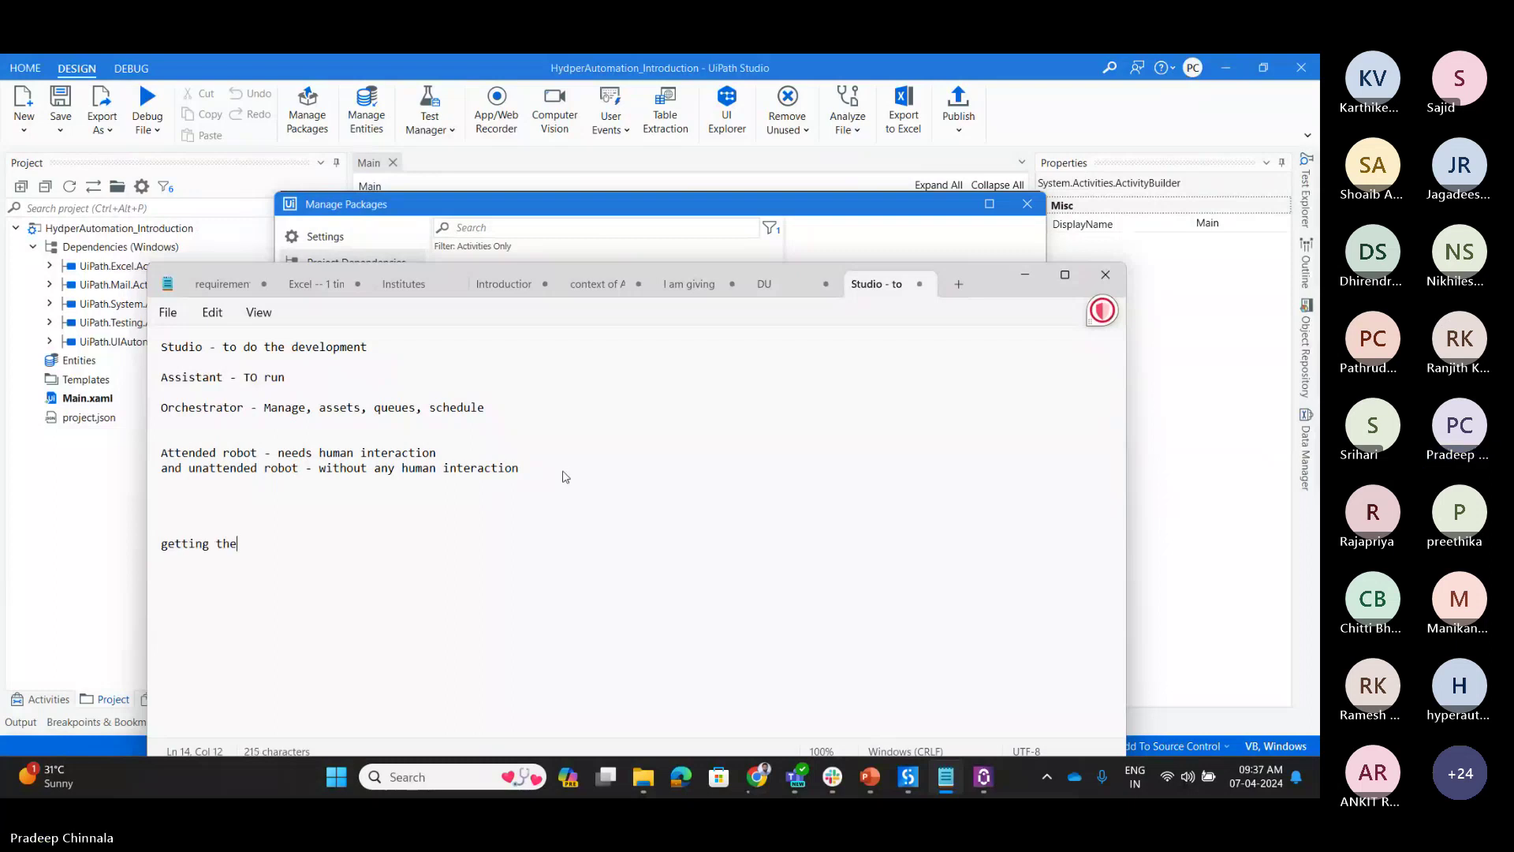
{"action": "type", "text": " mail"}
{"action": "key", "text": "Return"}
{"action": "key", "text": "Return"}
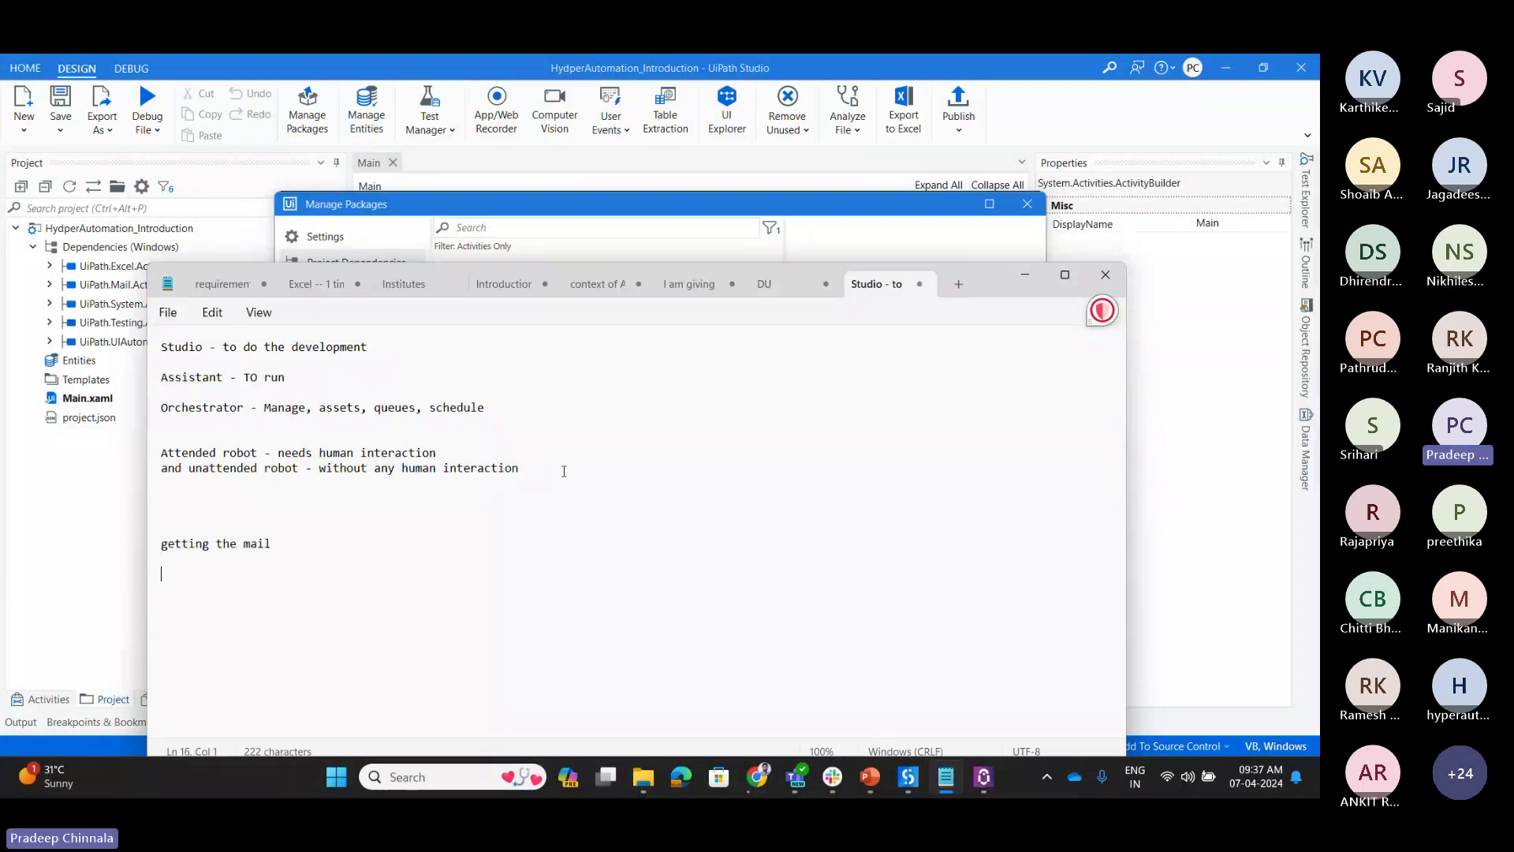
{"action": "type", "text": "reading excel"}
{"action": "key", "text": "Return"}
{"action": "key", "text": "Return"}
Step: Write "entering the data in chrome" as the third process line in the notes
{"action": "type", "text": "enter"}
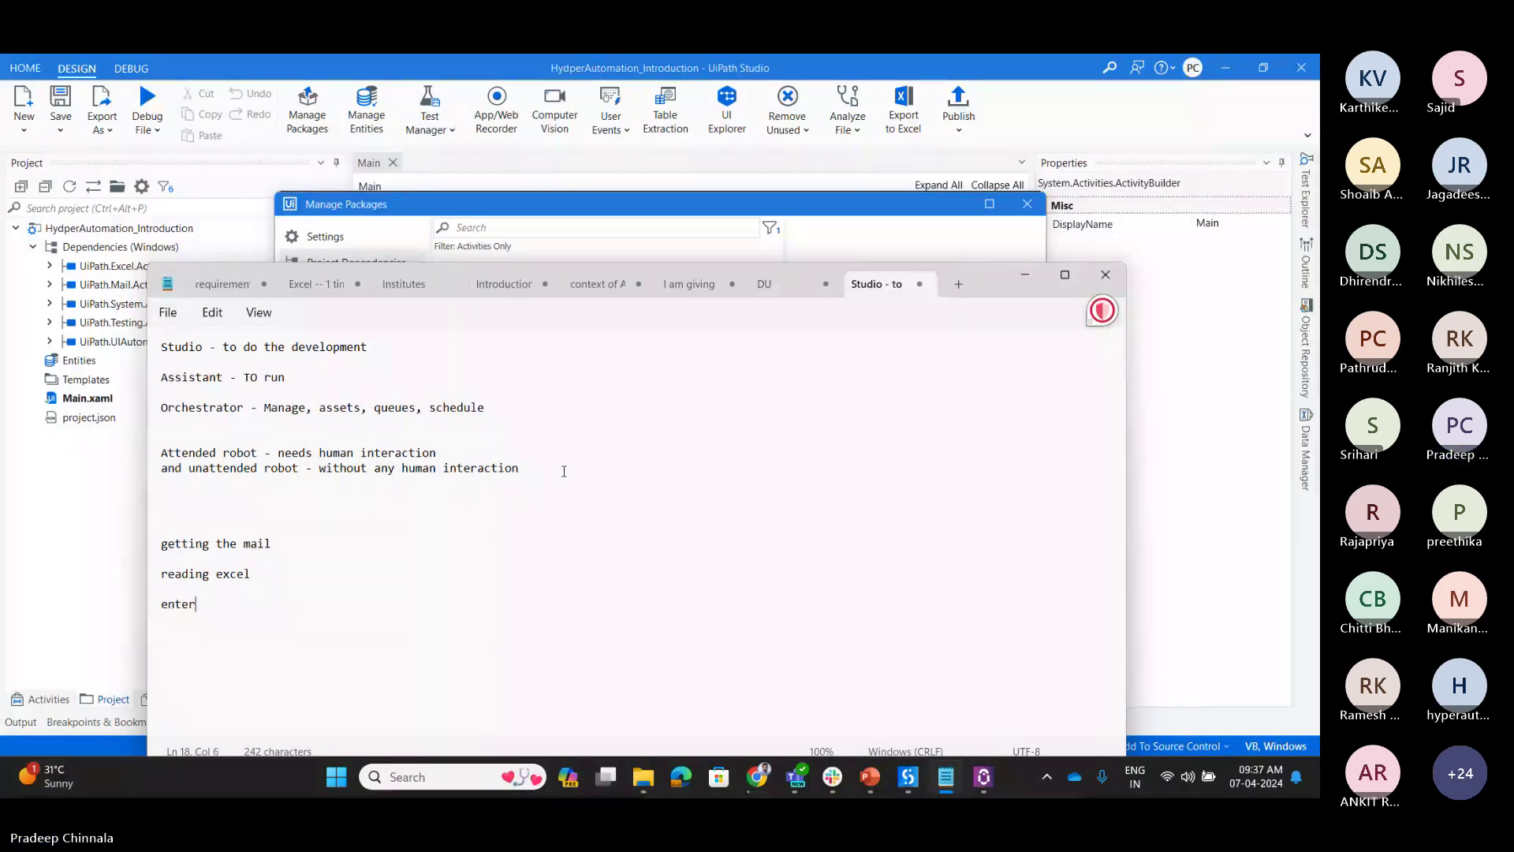
{"action": "type", "text": "ing the datat i"}
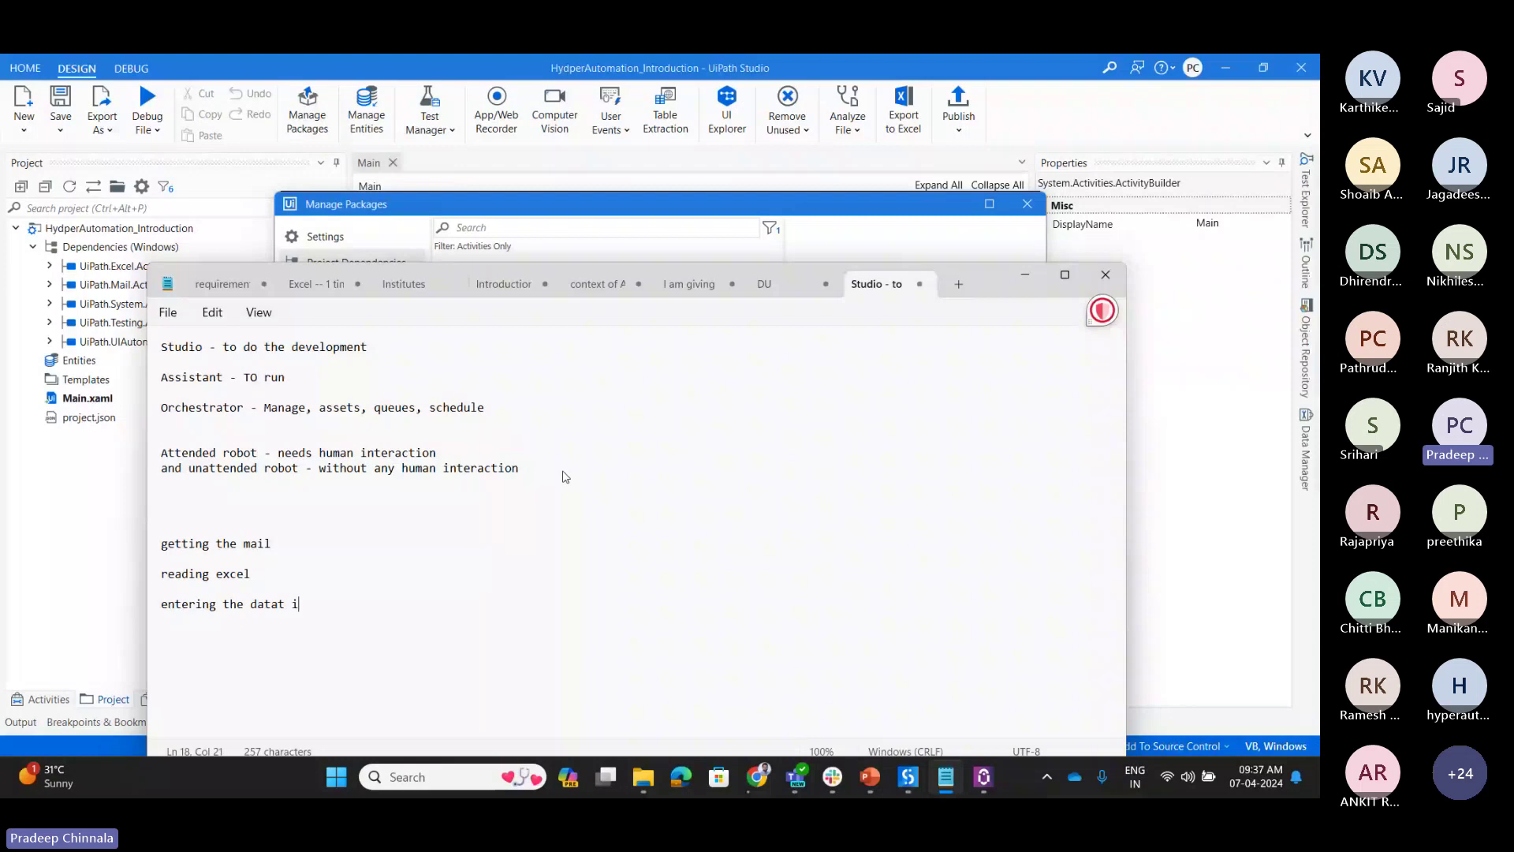
{"action": "key", "text": "BackSpace"}
{"action": "key", "text": "BackSpace"}
{"action": "key", "text": "BackSpace"}
{"action": "key", "text": "BackSpace"}
{"action": "type", "text": "a in "}
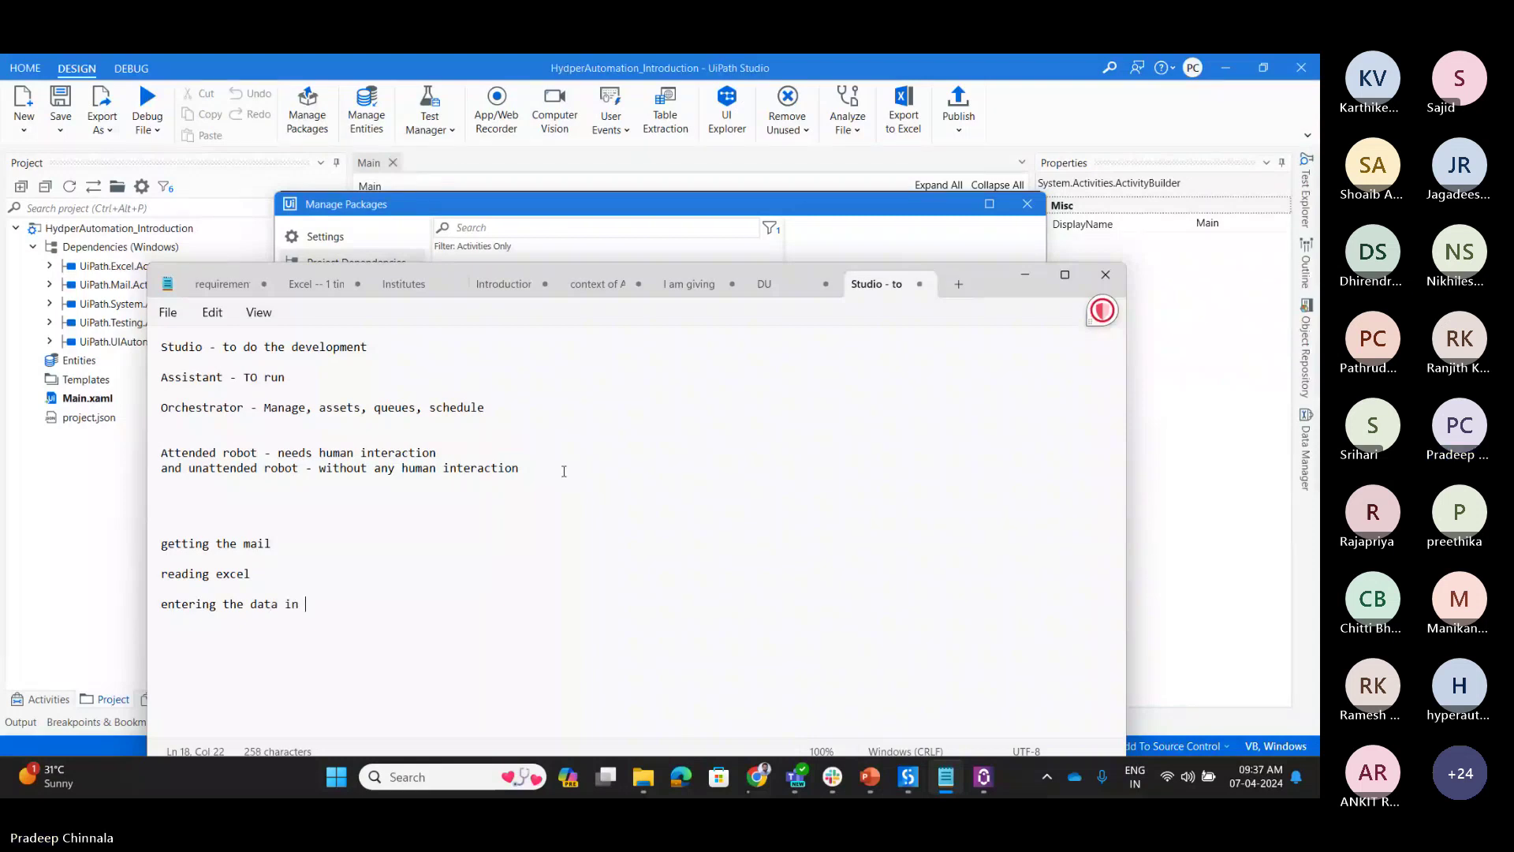
{"action": "type", "text": "chrome"}
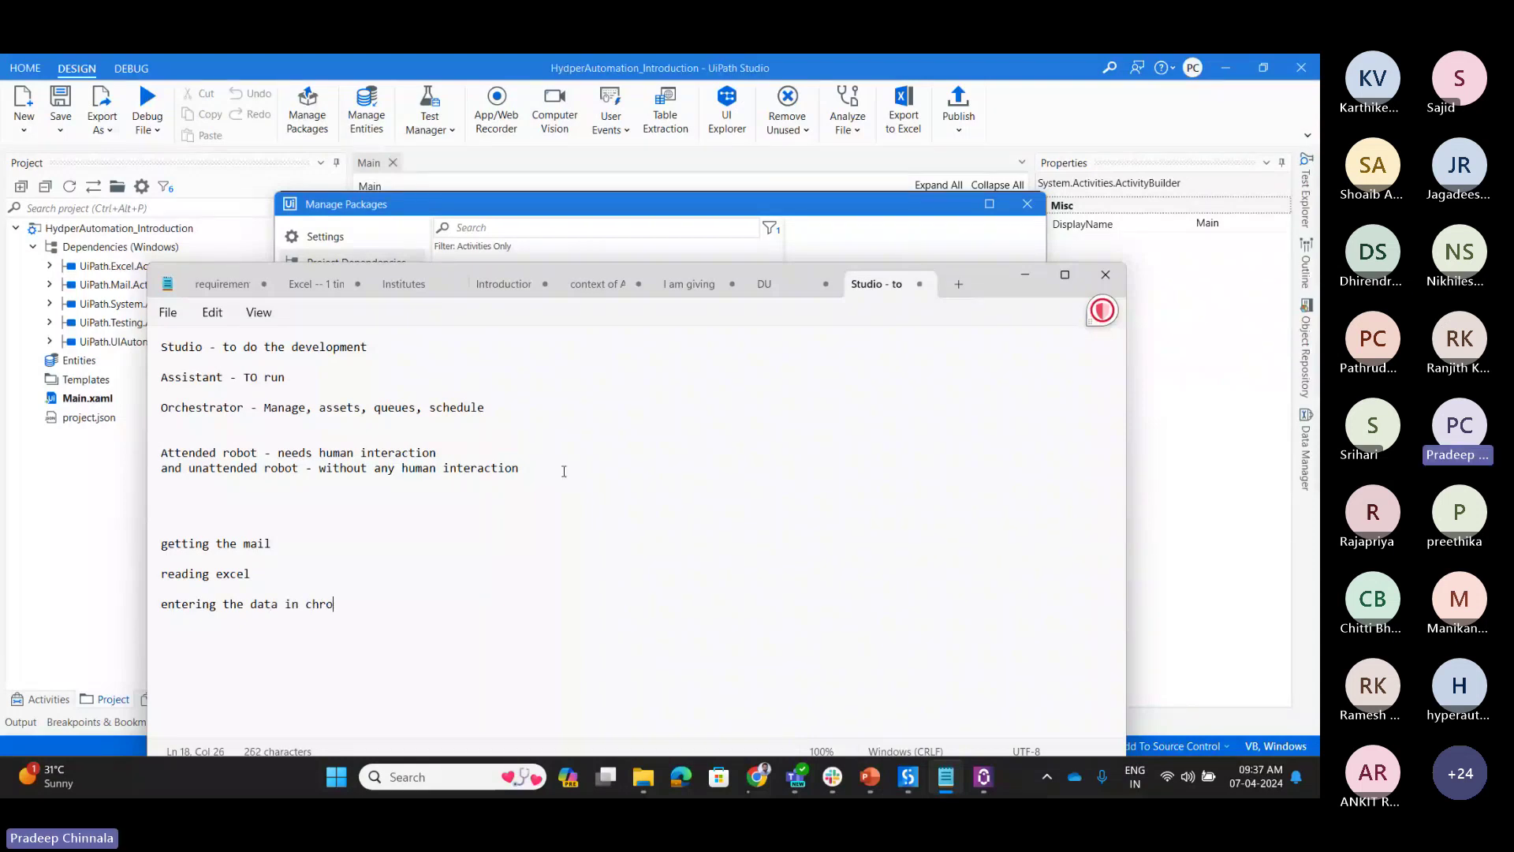
Step: Complete the process list with the lines "Pdf output download rename" and "sending mail"
{"action": "key", "text": "Return"}
{"action": "key", "text": "Return"}
{"action": "type", "text": "Pdf out "}
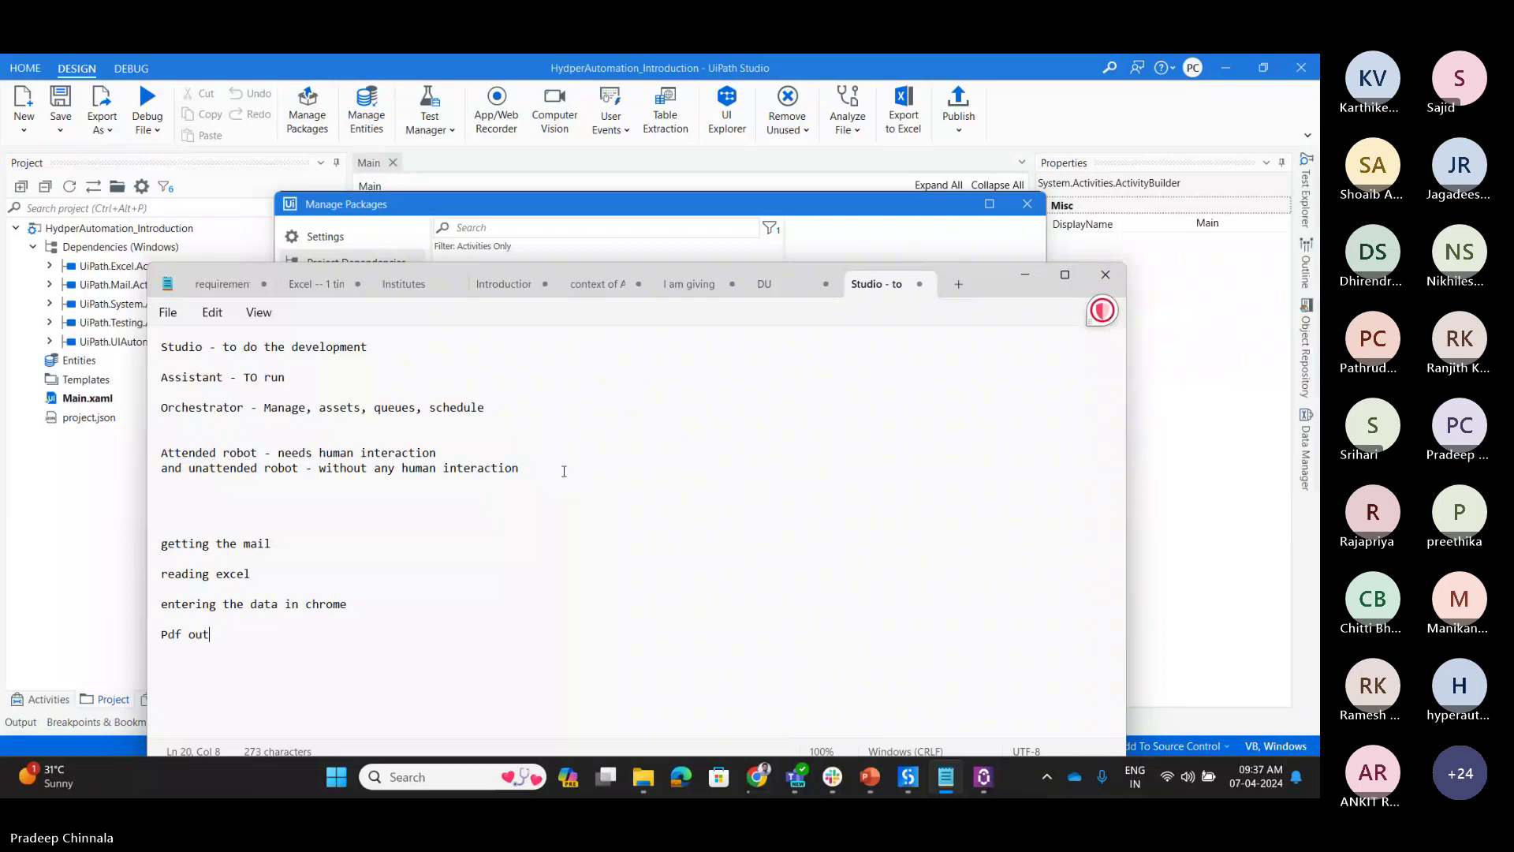
{"action": "type", "text": "put "}
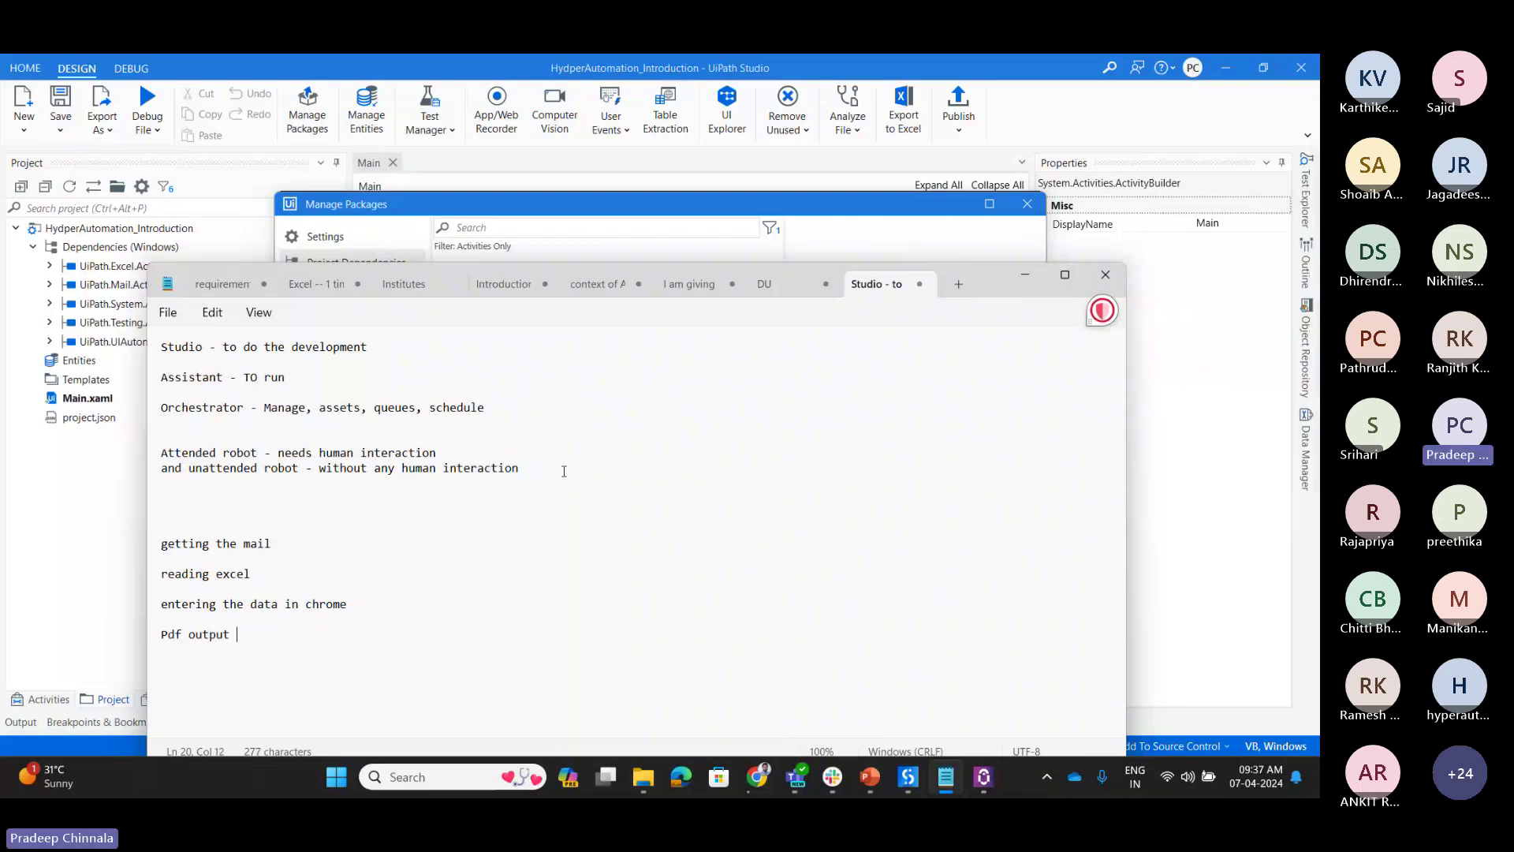
{"action": "type", "text": "download rename"}
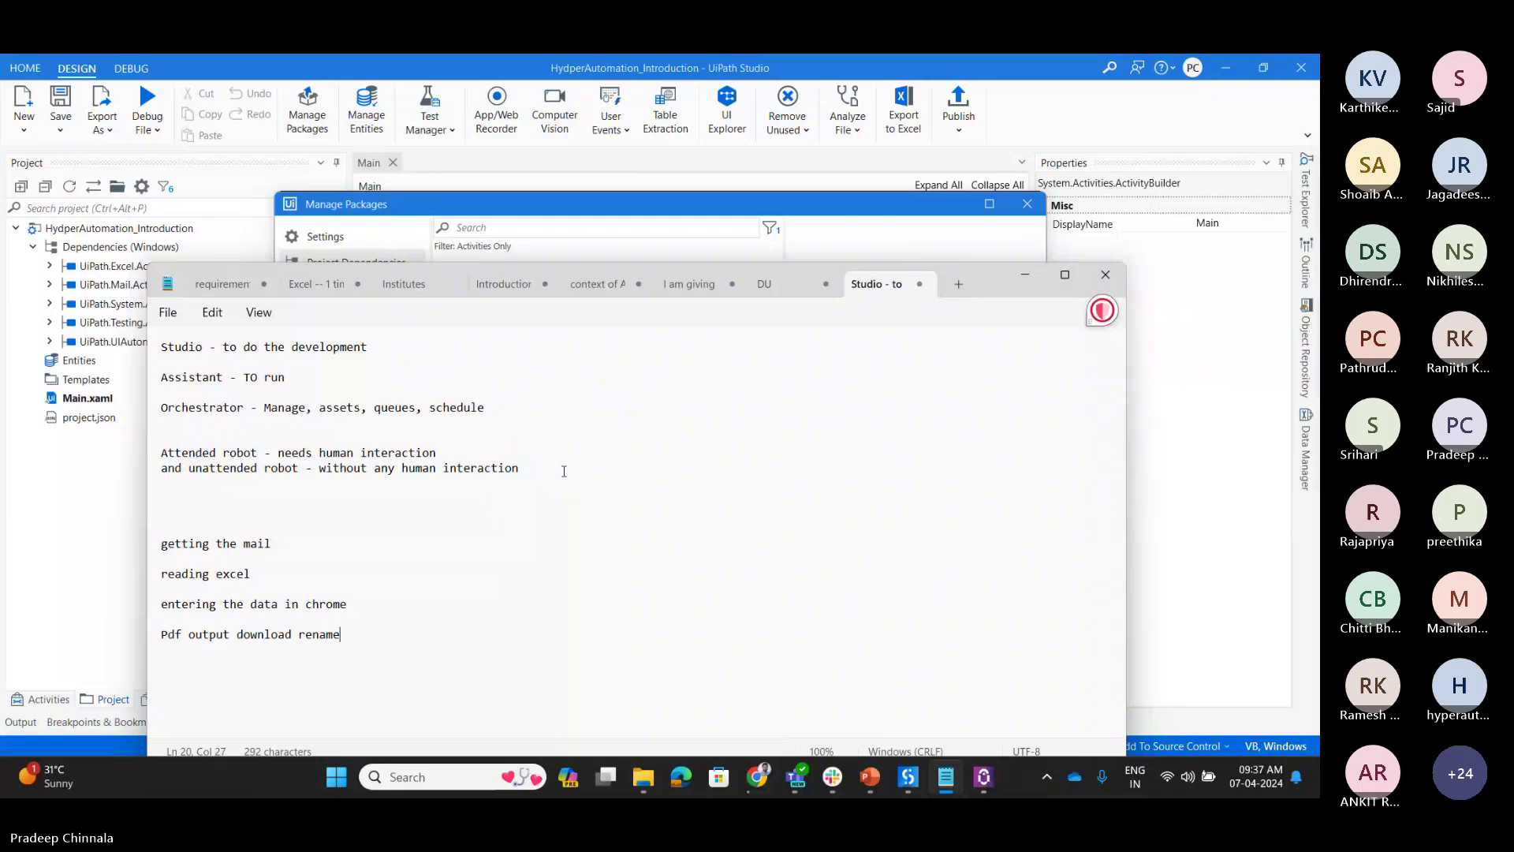
{"action": "key", "text": "Return"}
{"action": "key", "text": "Return"}
{"action": "type", "text": "se"}
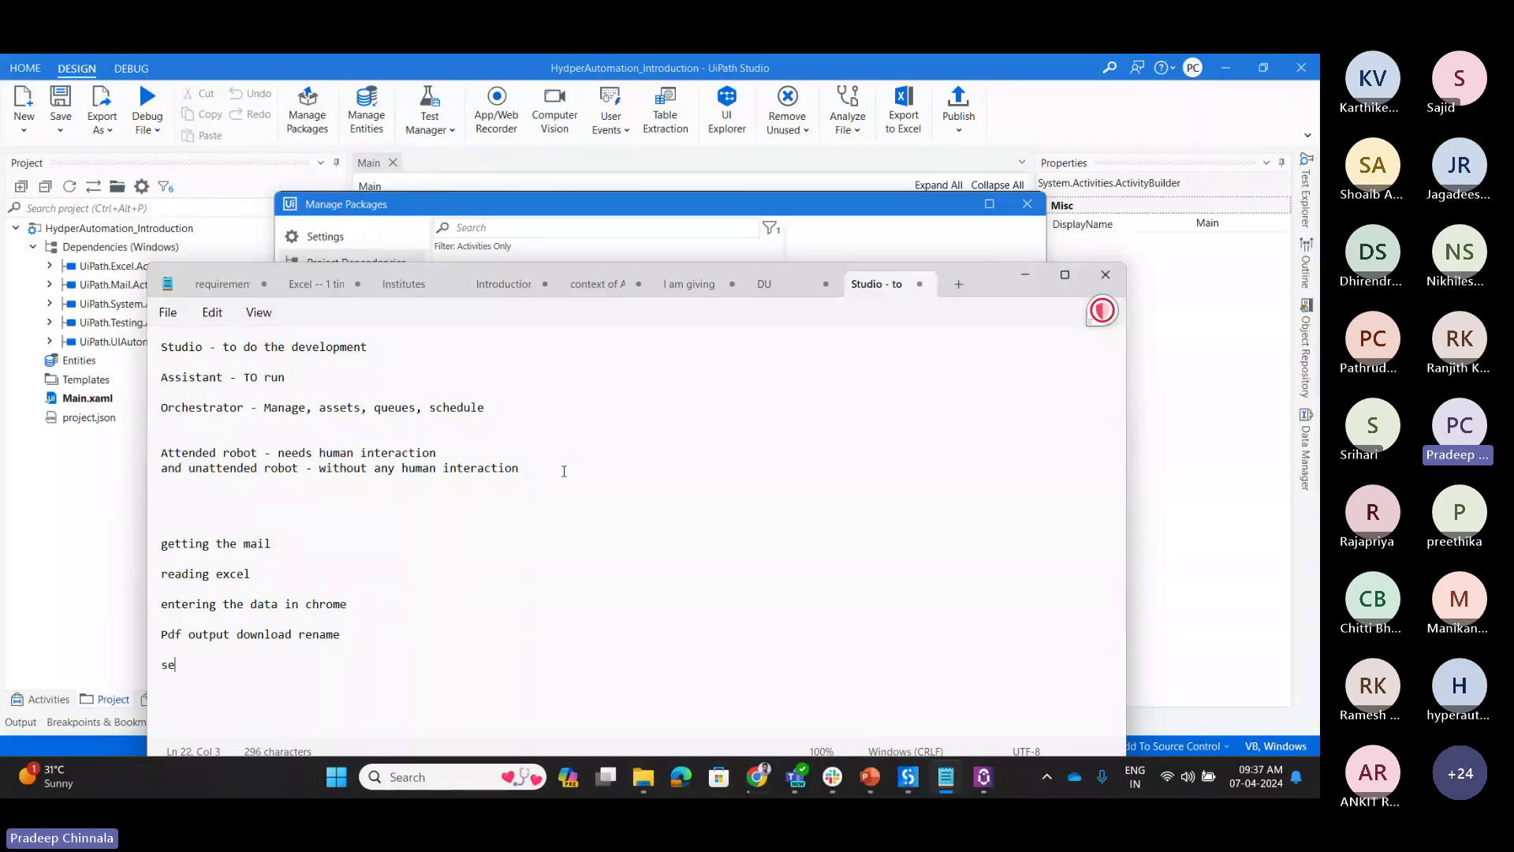
{"action": "type", "text": "nding mail"}
{"action": "left_click_drag", "start_coordinate": [257, 661], "coordinate": [394, 533]}
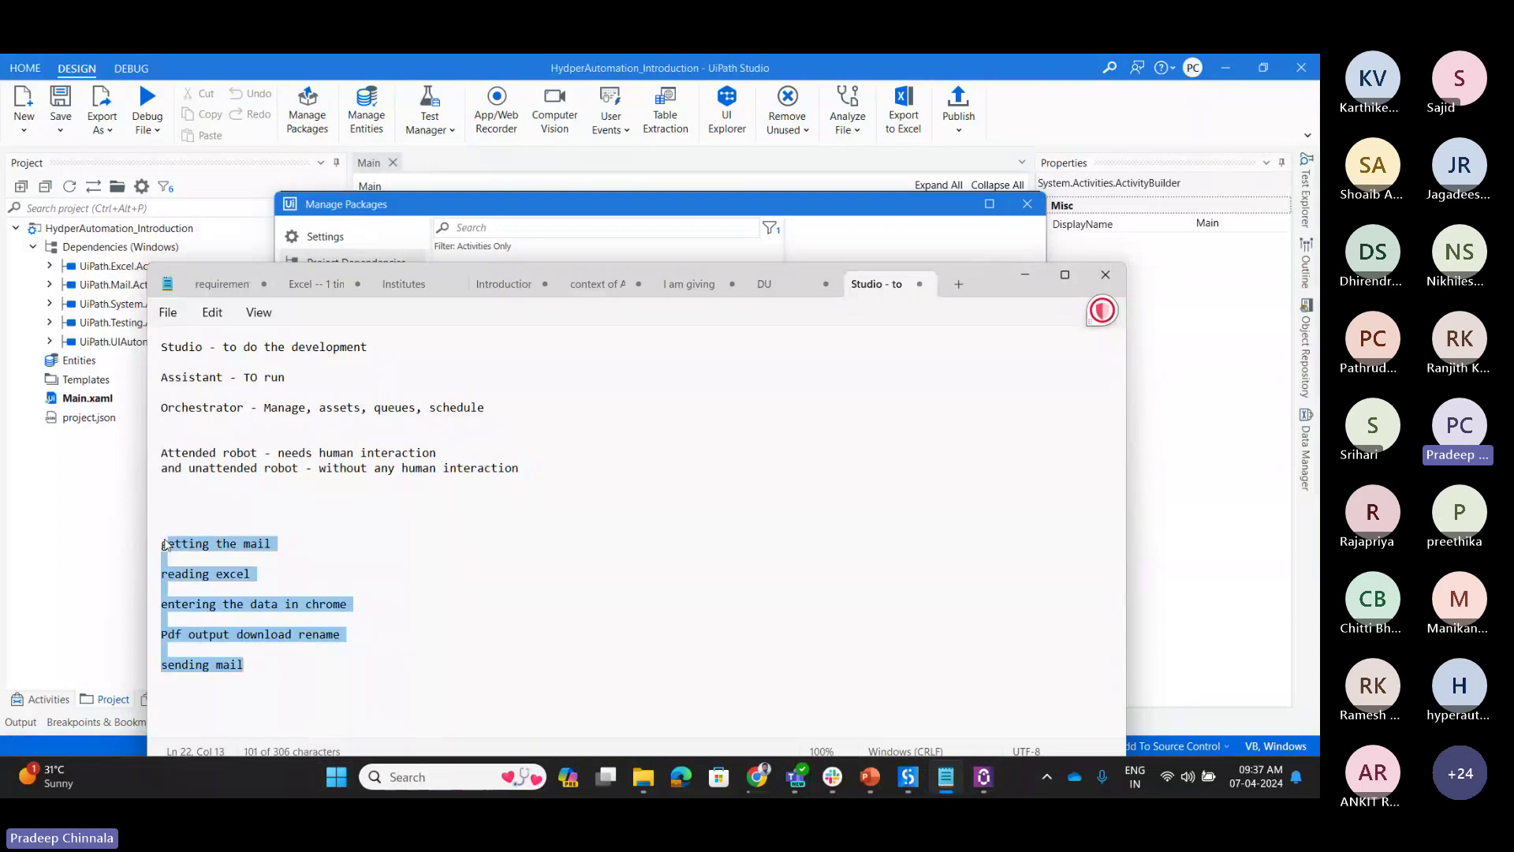
{"action": "left_click", "coordinate": [426, 535]}
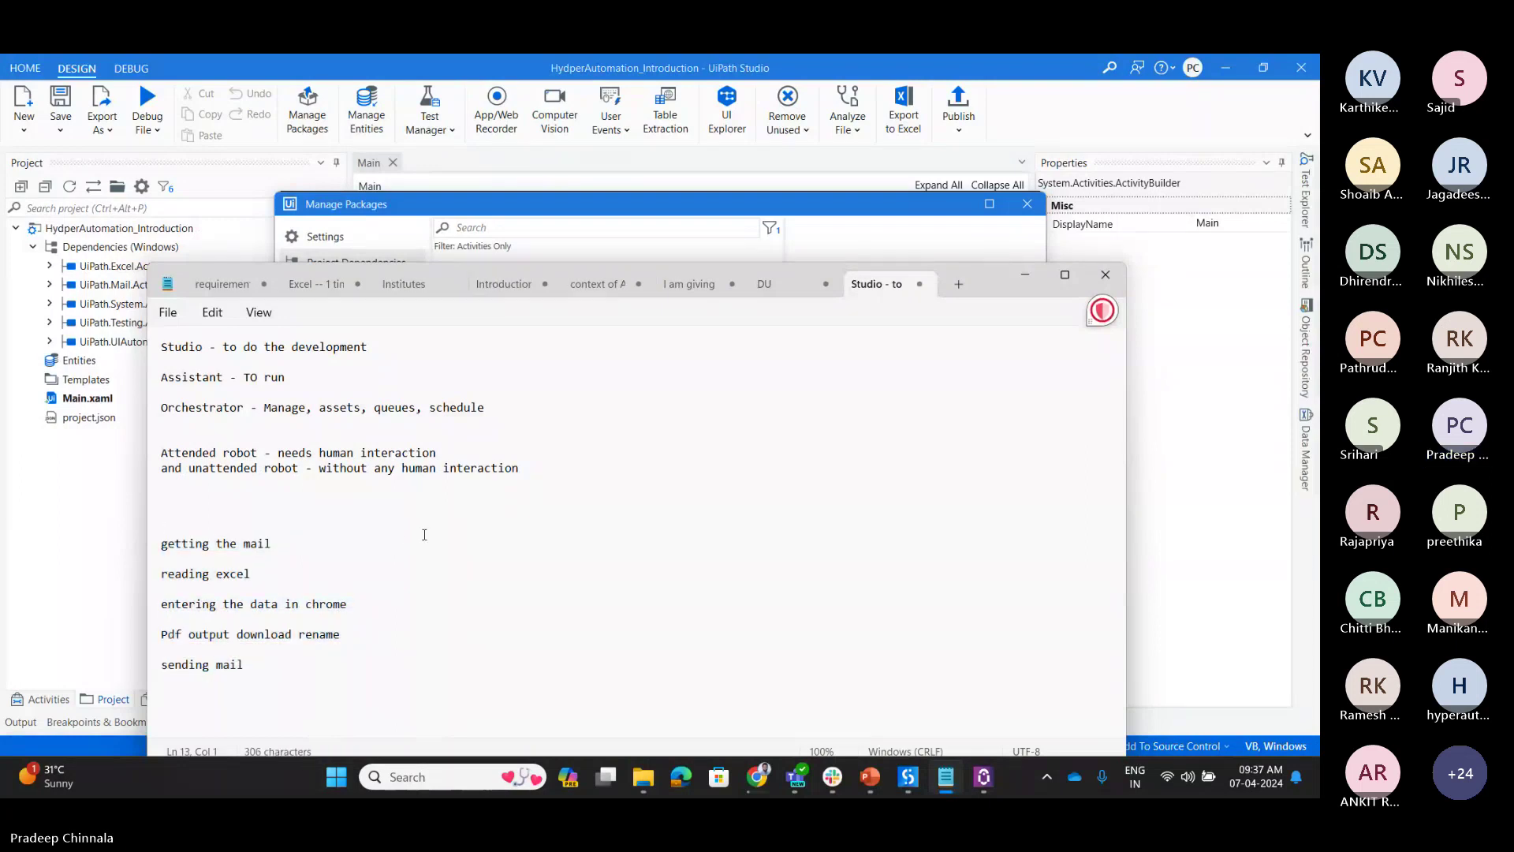
{"action": "left_click", "coordinate": [164, 545]}
{"action": "left_click", "coordinate": [360, 675]}
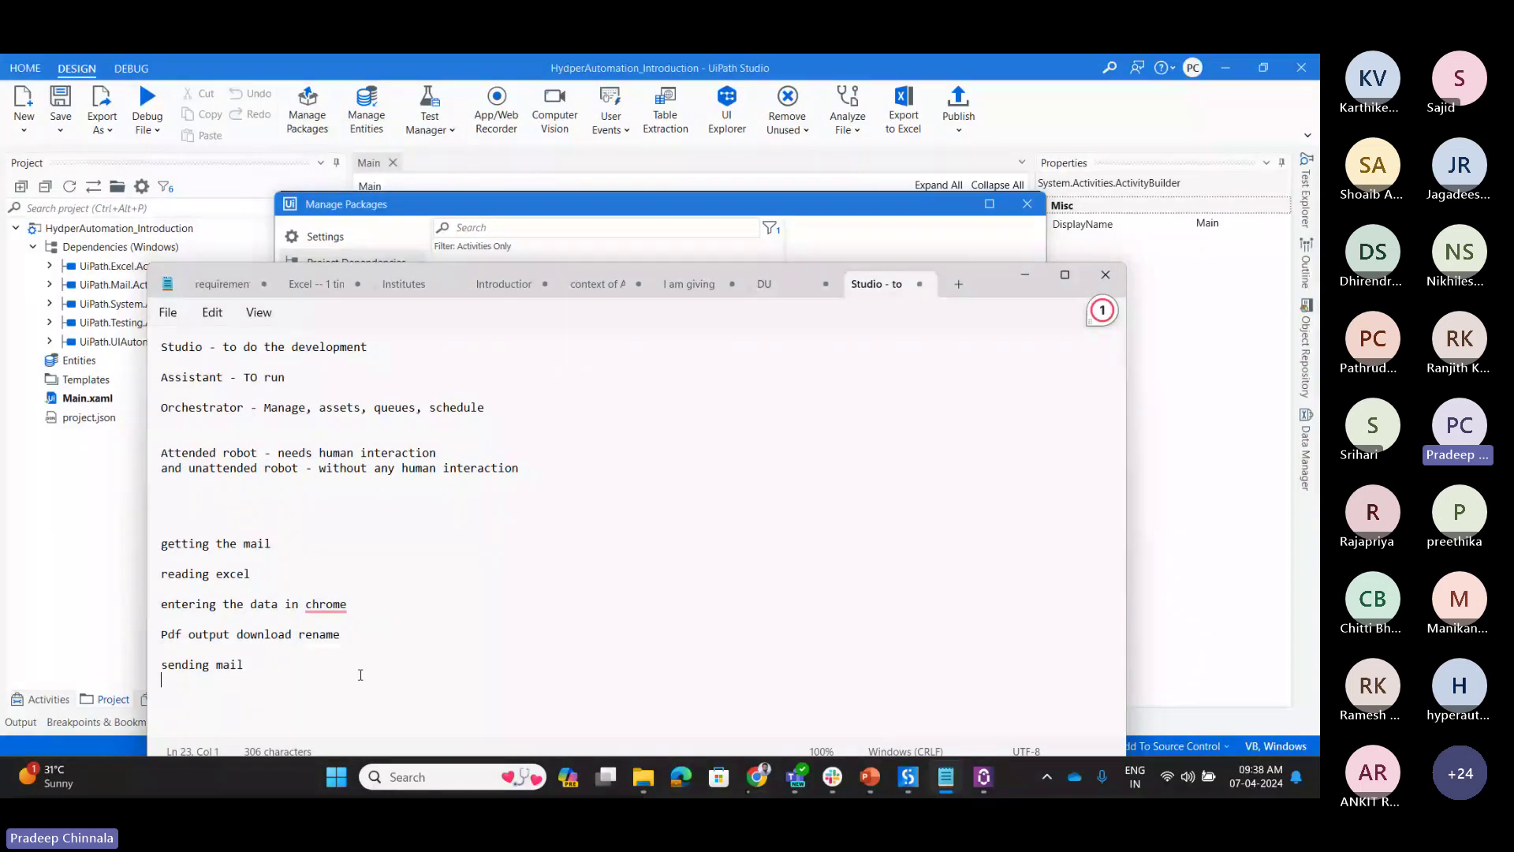
Step: Append "- Mail cactivities" to the "getting the mail" line and "- excel activities" to the "reading excel" line
{"action": "left_click", "coordinate": [341, 550]}
{"action": "type", "text": "- "}
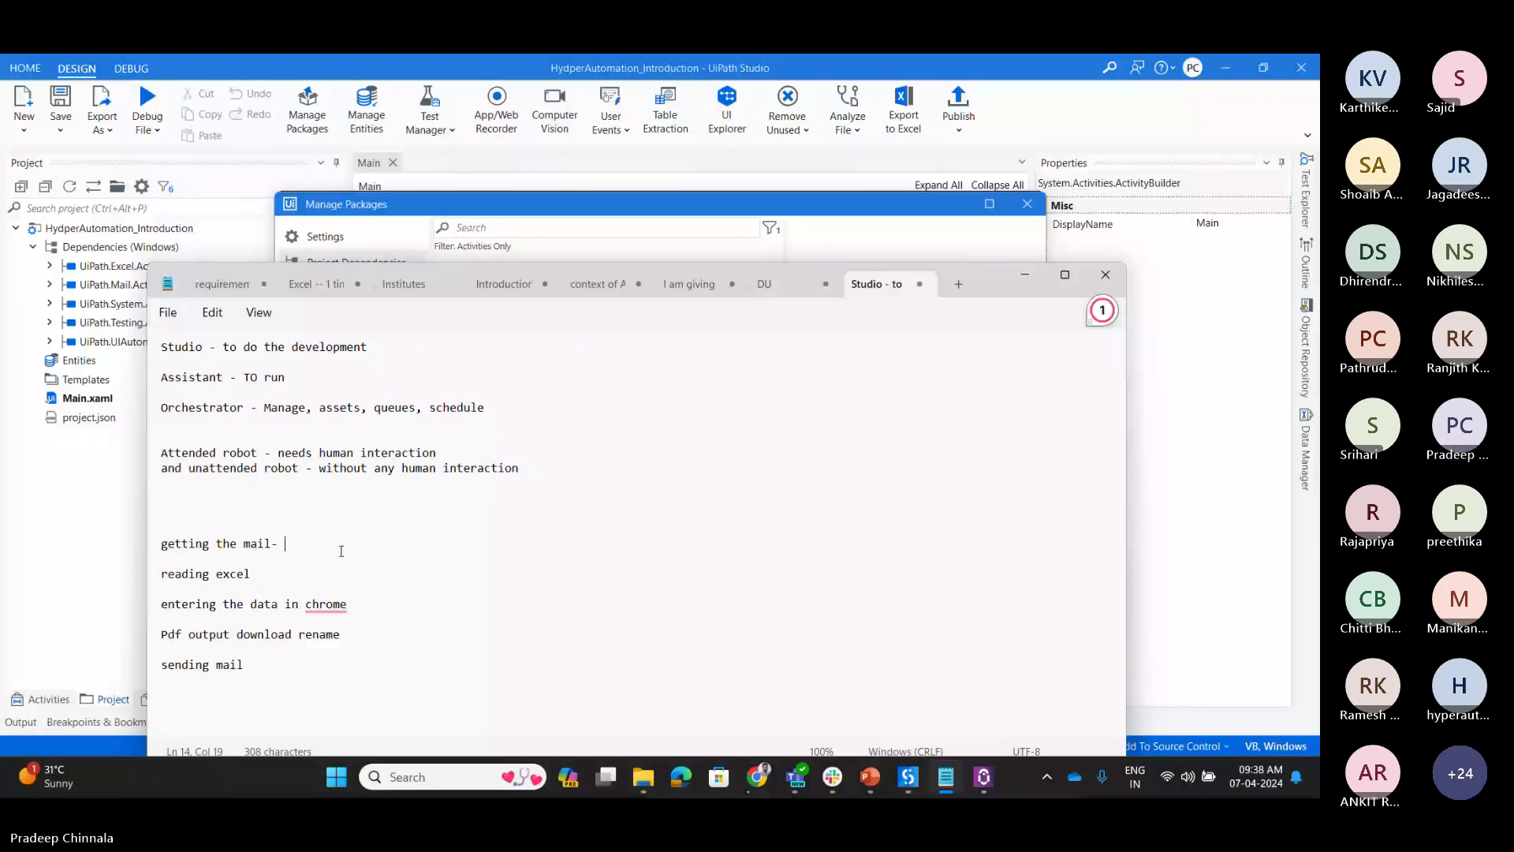
{"action": "type", "text": "Mail cactivit"}
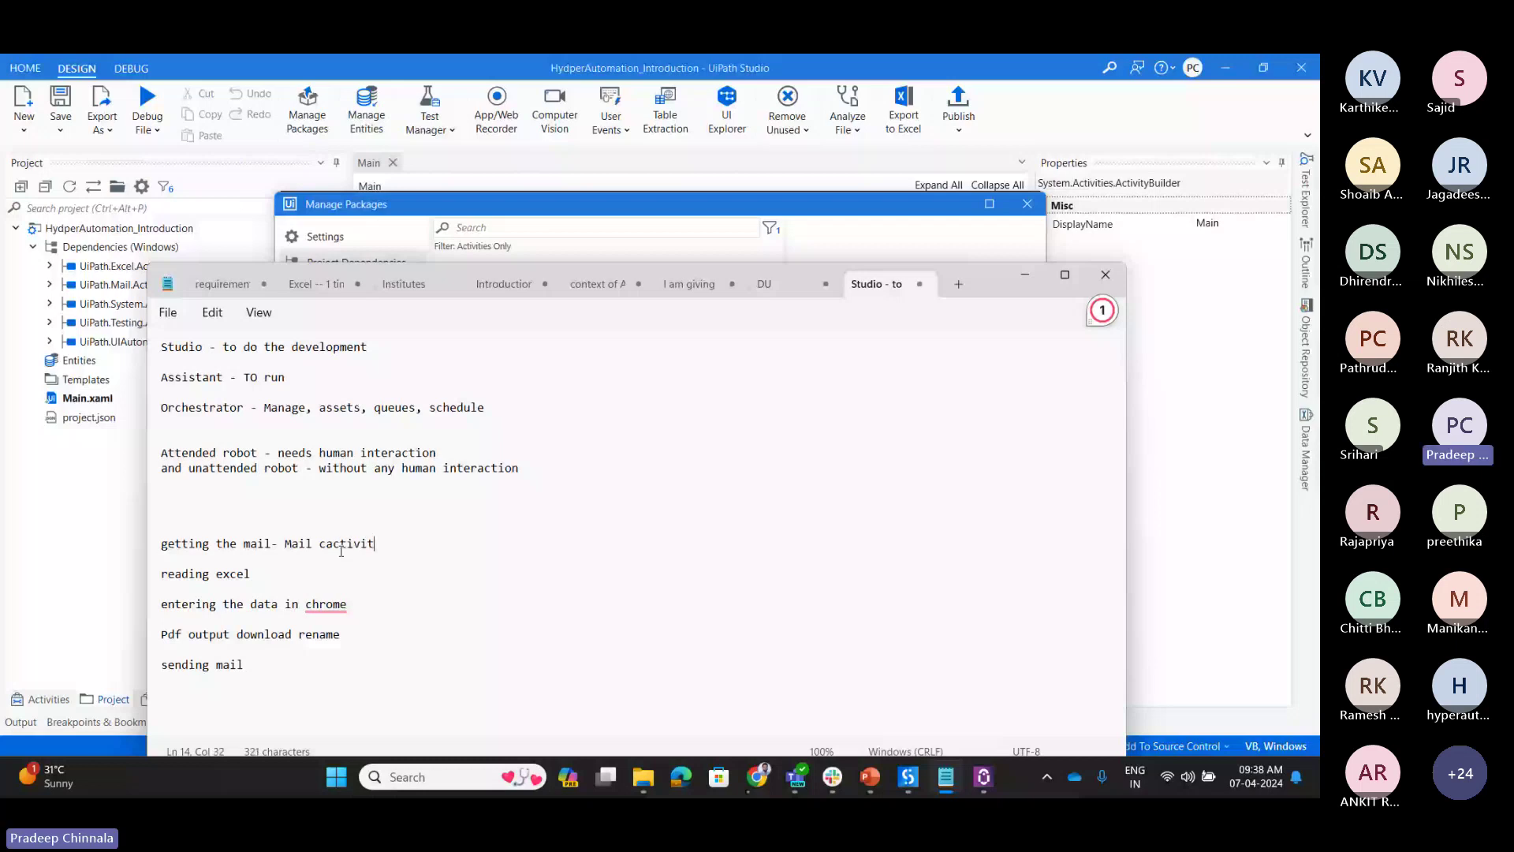
{"action": "type", "text": "ies"}
{"action": "left_click", "coordinate": [391, 582]}
{"action": "type", "text": "- excel activities"}
Step: Append "- UIActivities" to the Chrome data entry line and "- pdf activities" to the PDF output line
{"action": "left_click", "coordinate": [474, 611]}
{"action": "type", "text": "- UI"}
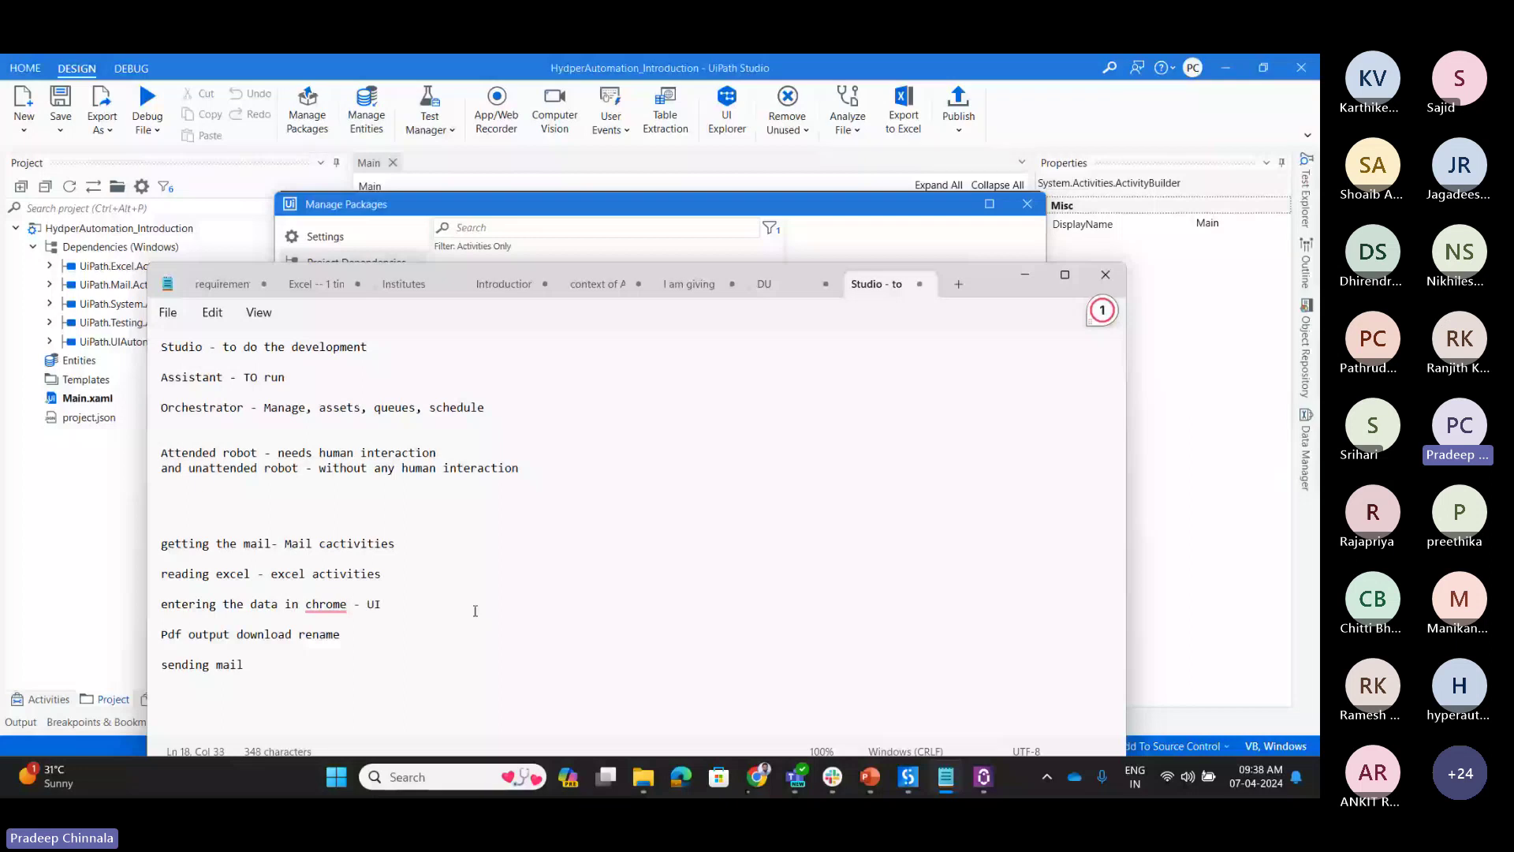
{"action": "type", "text": "Acti"}
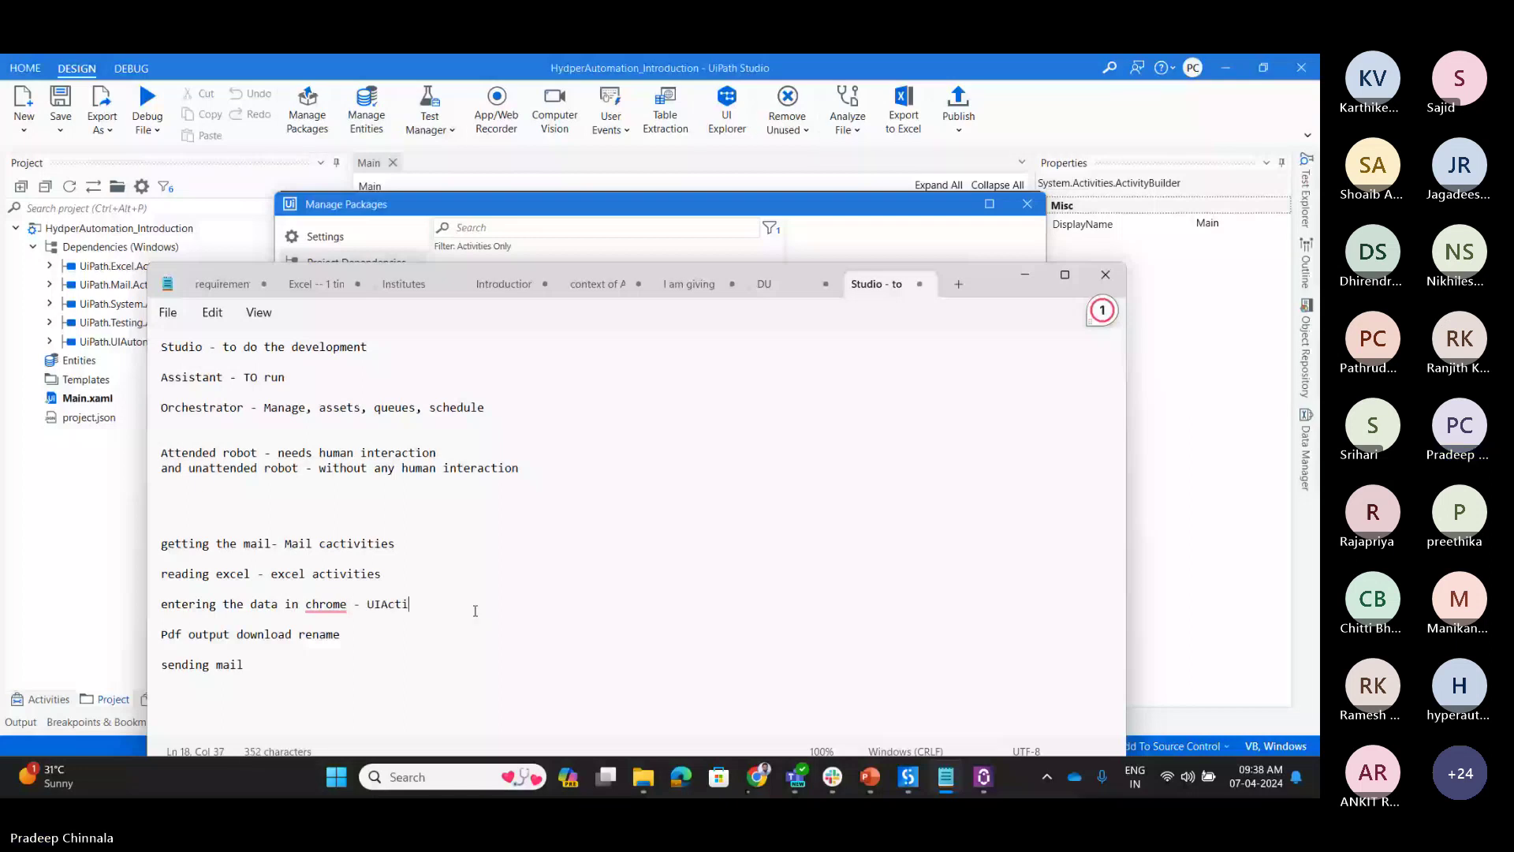
{"action": "type", "text": "vitoes"}
{"action": "key", "text": "BackSpace"}
{"action": "key", "text": "BackSpace"}
{"action": "key", "text": "BackSpace"}
{"action": "type", "text": "ies"}
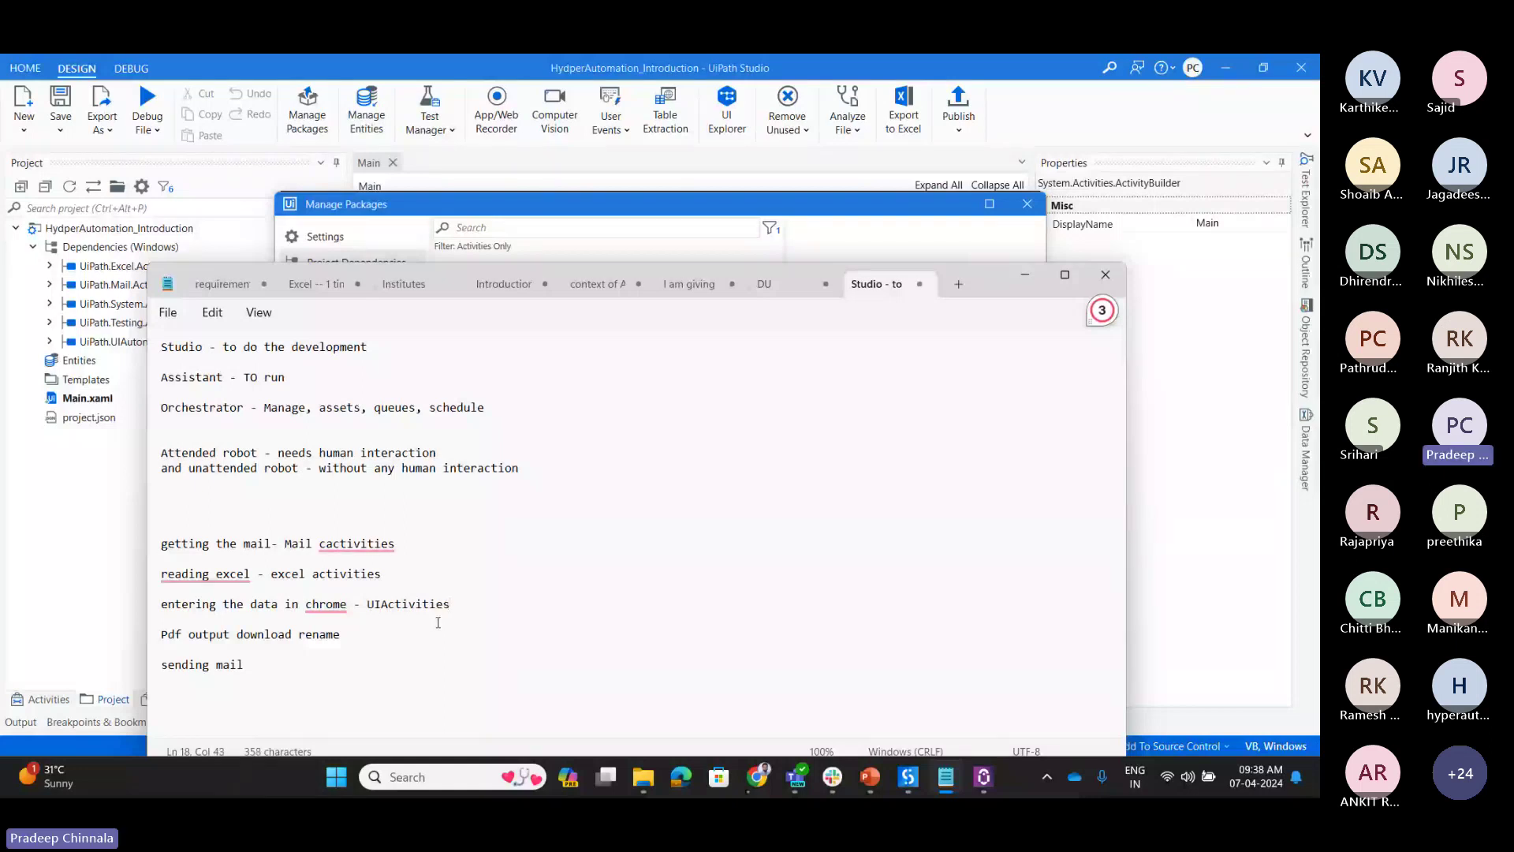
{"action": "left_click", "coordinate": [434, 631]}
{"action": "type", "text": "- pdf"}
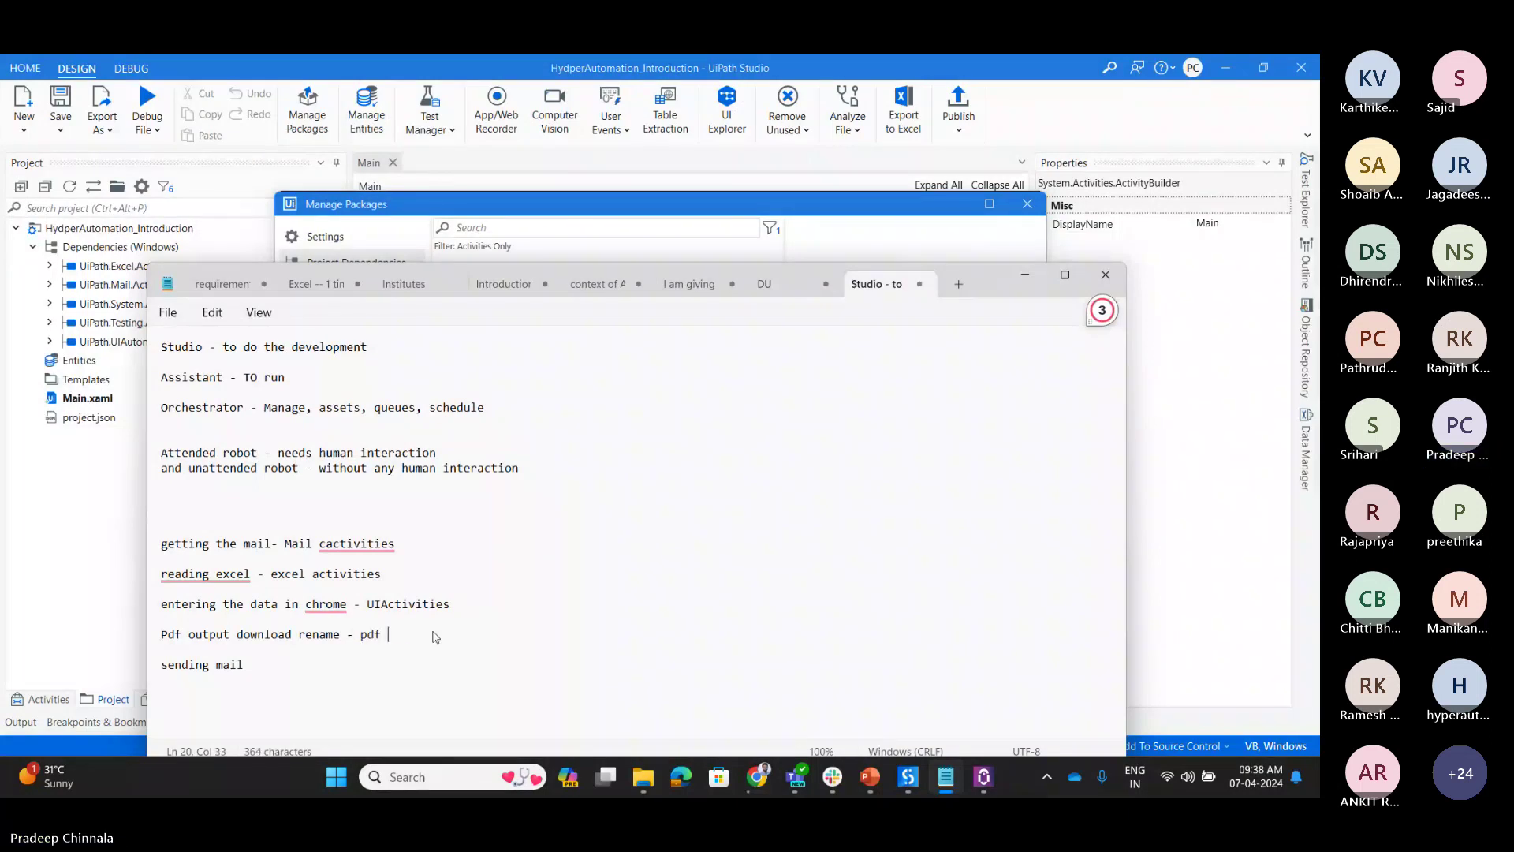
{"action": "type", "text": " activities"}
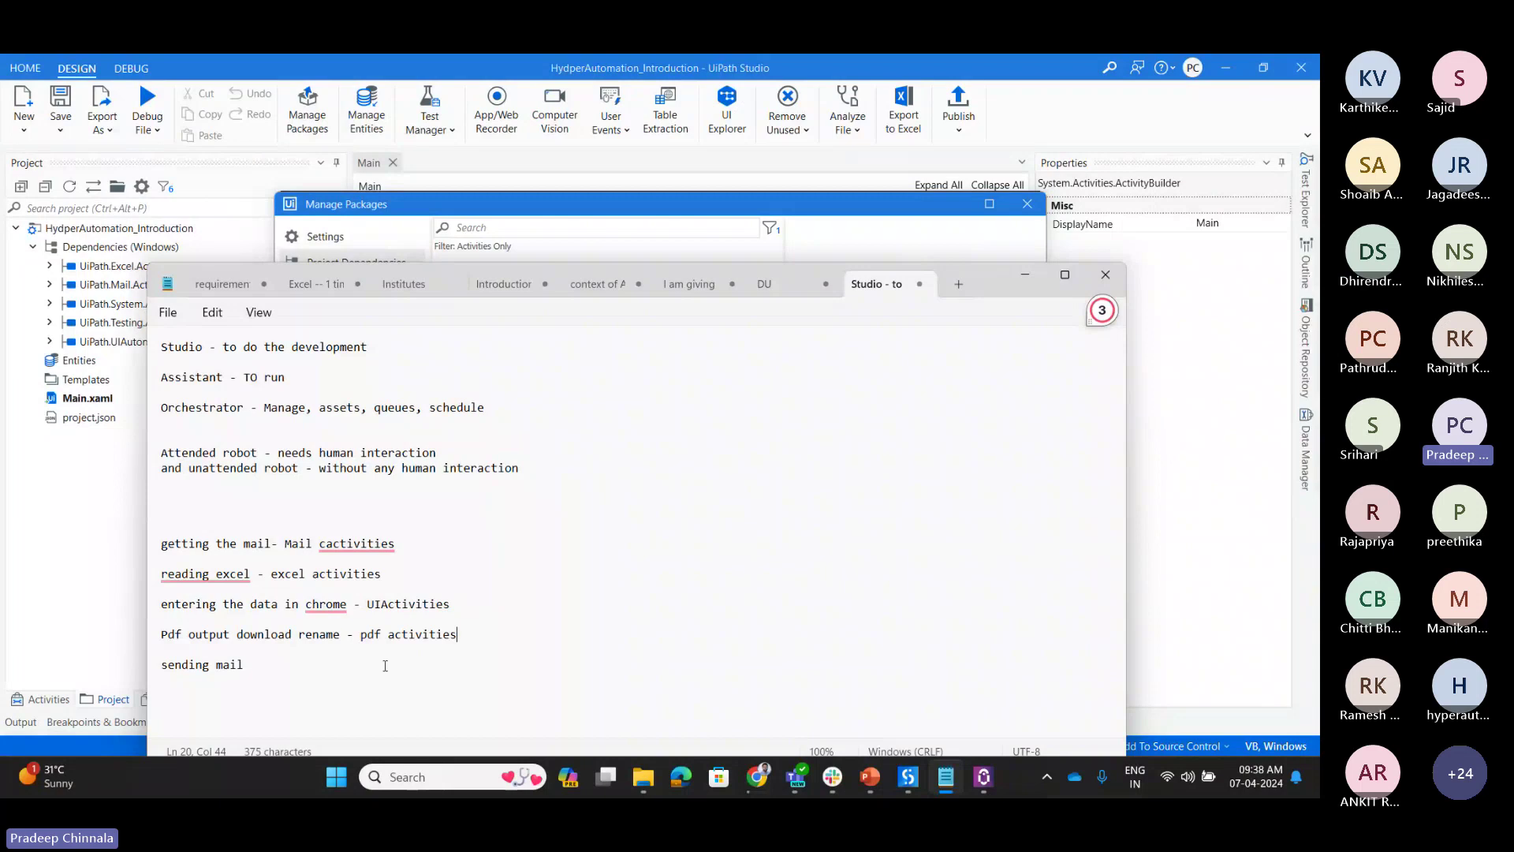
Step: Append "- mailactivities" to the "sending mail" line, and accept the suggested correction "Reading Excel" in the second line
{"action": "left_click", "coordinate": [384, 666]}
{"action": "type", "text": "- mailactivities"}
{"action": "mouse_move", "coordinate": [214, 573]}
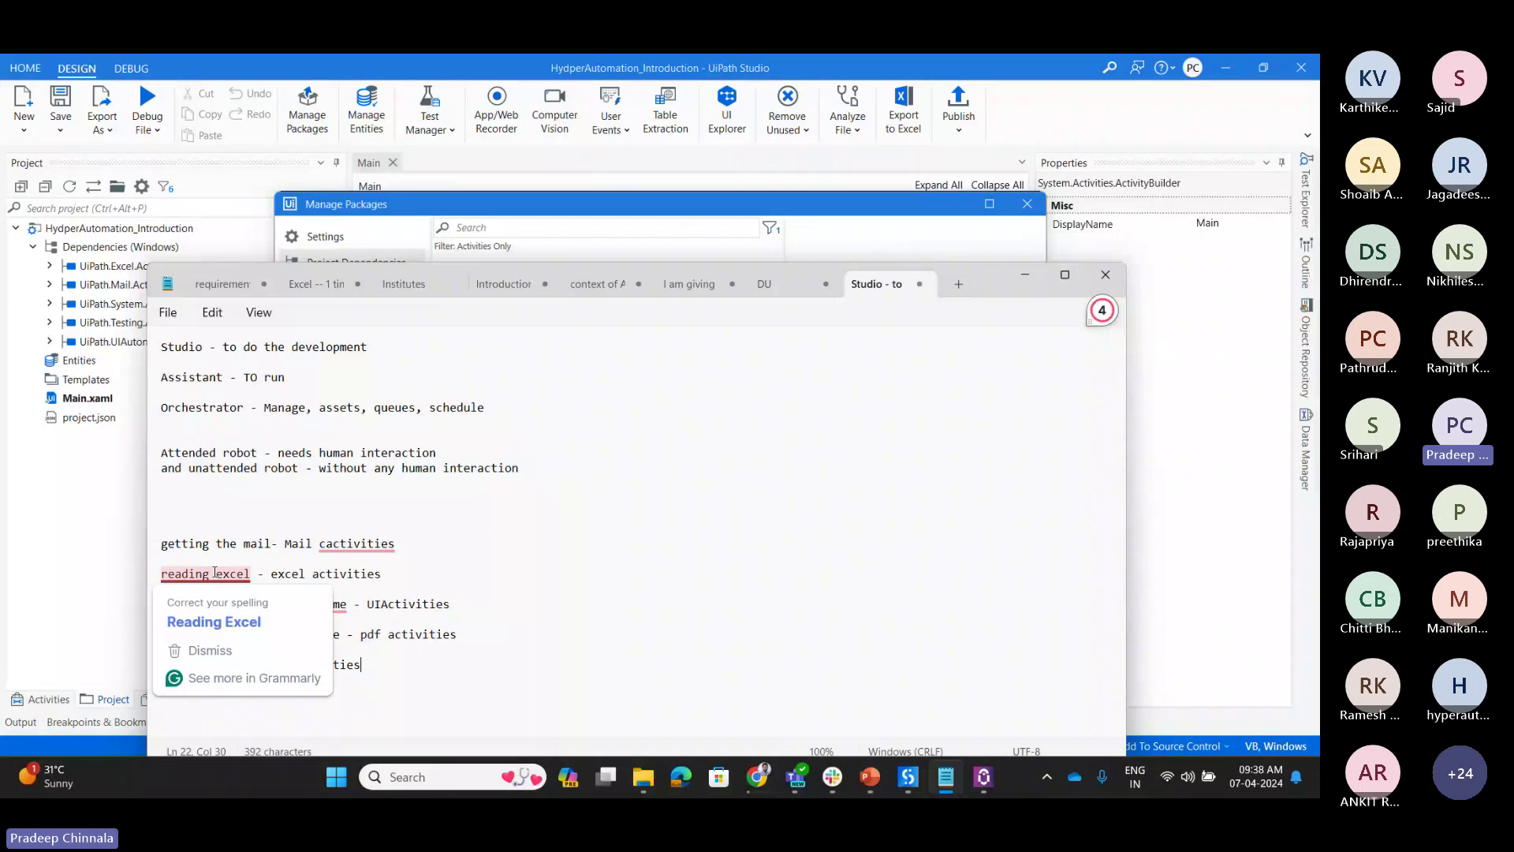
{"action": "left_click", "coordinate": [217, 623]}
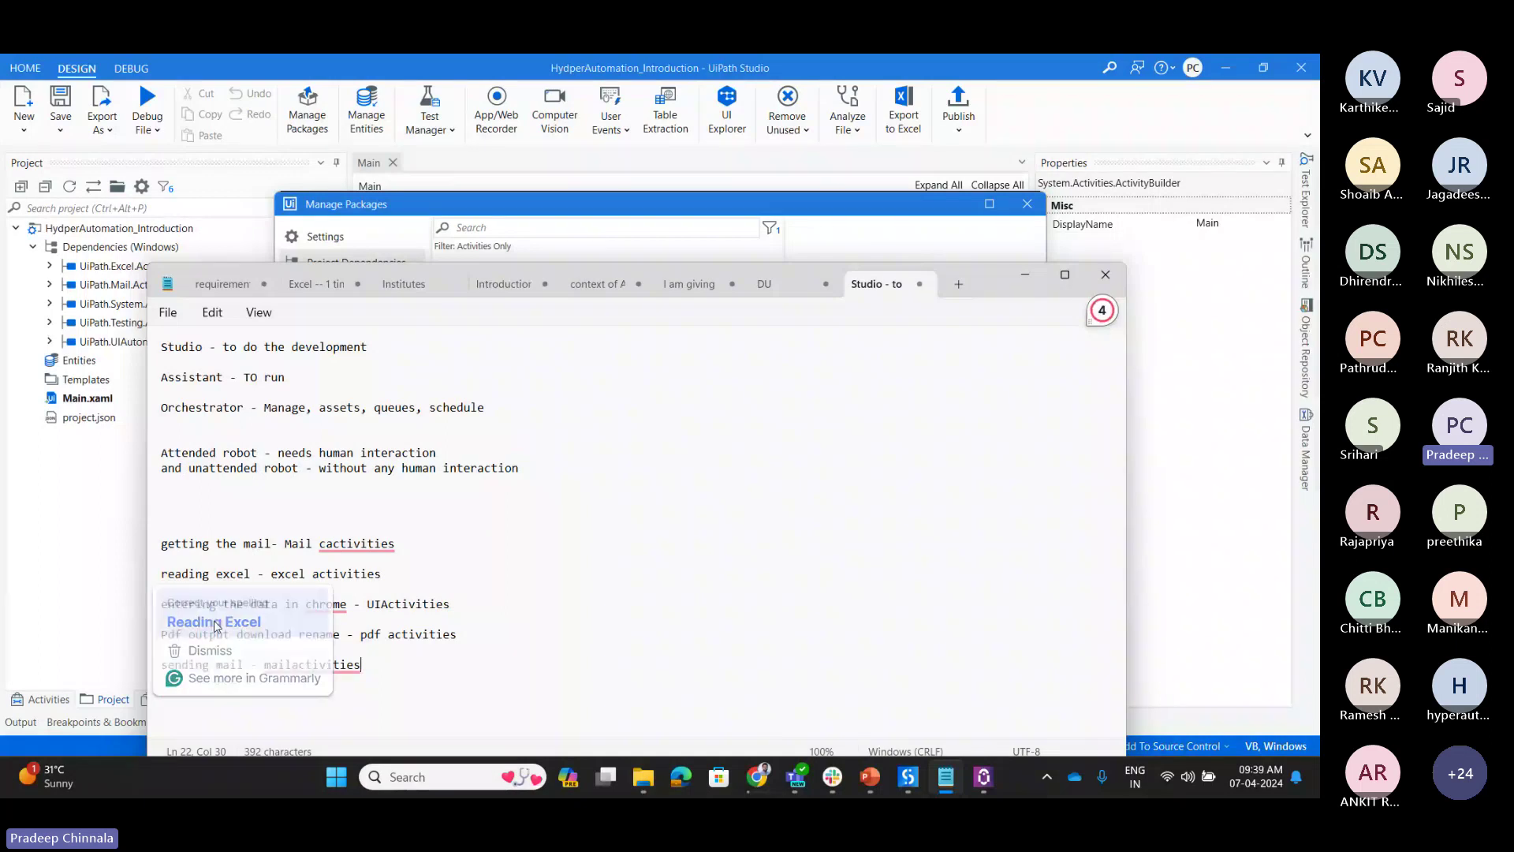
Step: Switch to UiPath Studio's Manage Packages window, review the packages under Project Dependencies, and close the window
{"action": "left_click", "coordinate": [903, 785]}
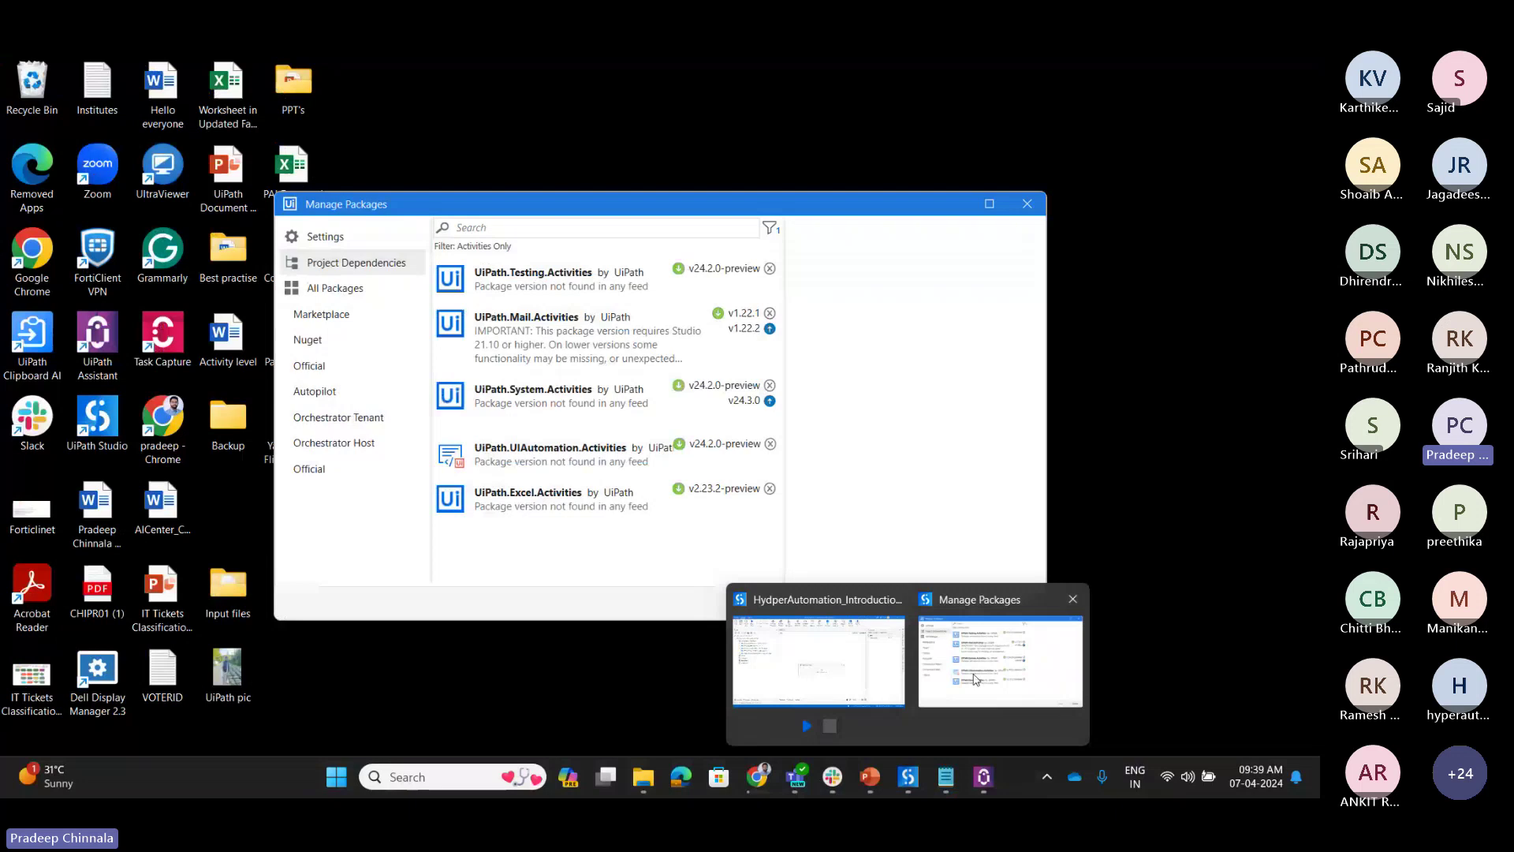
{"action": "left_click", "coordinate": [975, 680]}
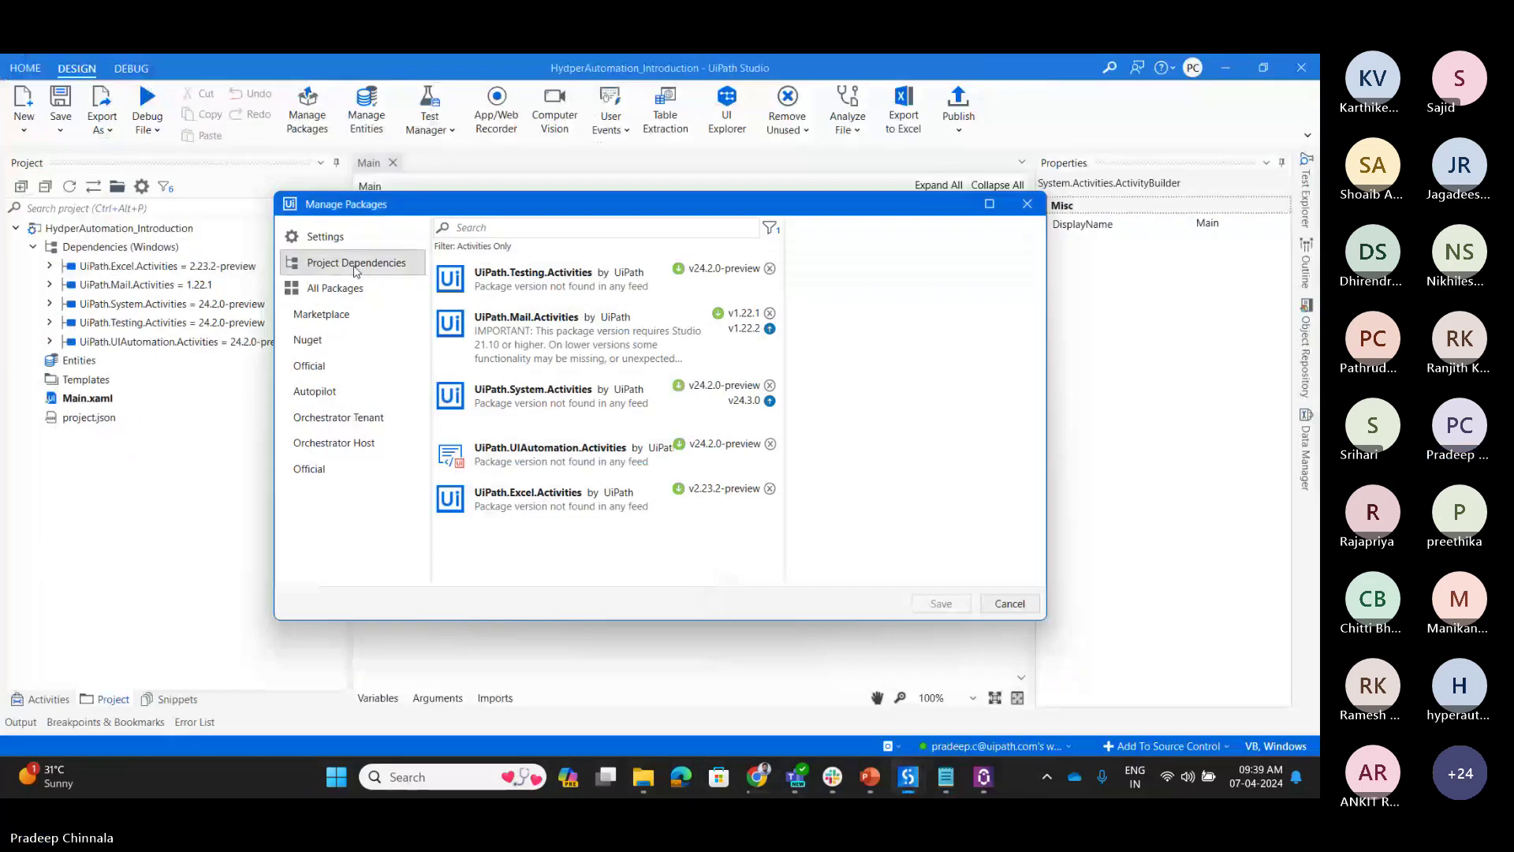
{"action": "key", "text": "Escape"}
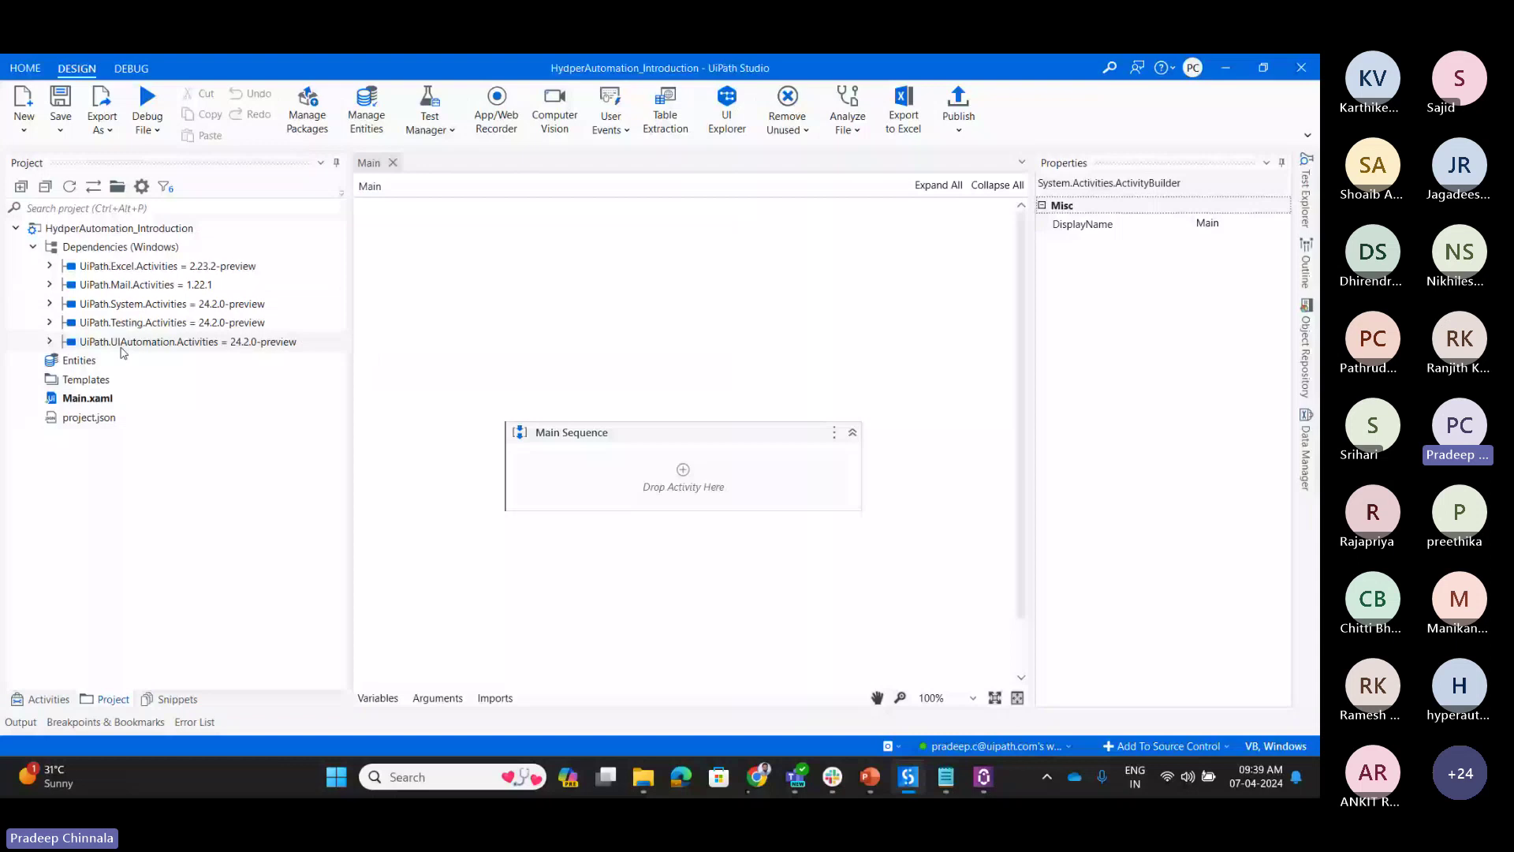
Step: Place the Notepad notes beside the UiPath project tree, compare them with the project's dependencies, and minimize Notepad
{"action": "key", "text": "alt+Tab"}
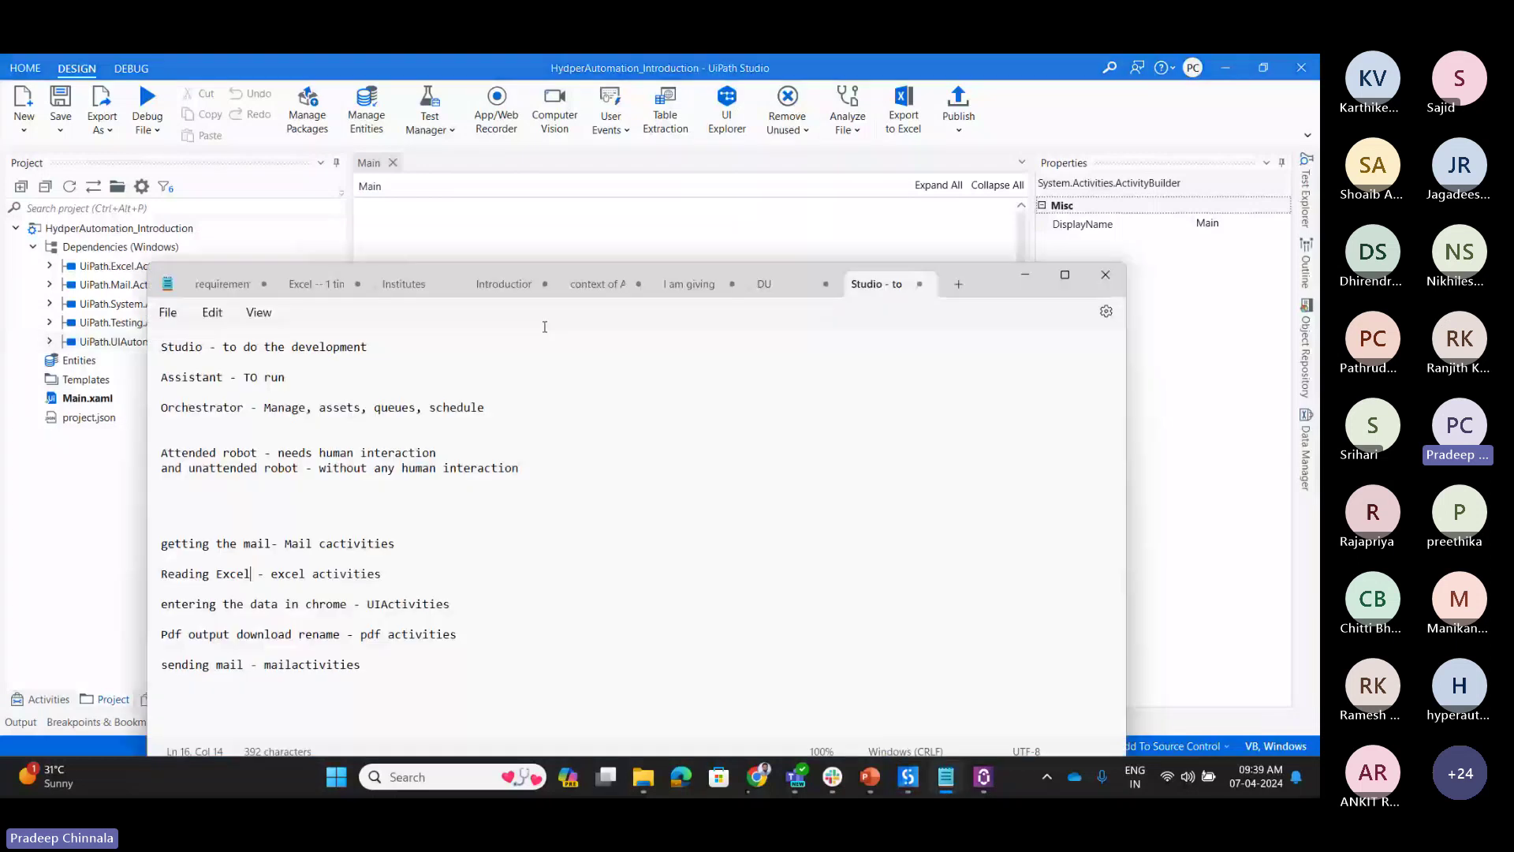
{"action": "left_click_drag", "start_coordinate": [994, 282], "coordinate": [1138, 61]}
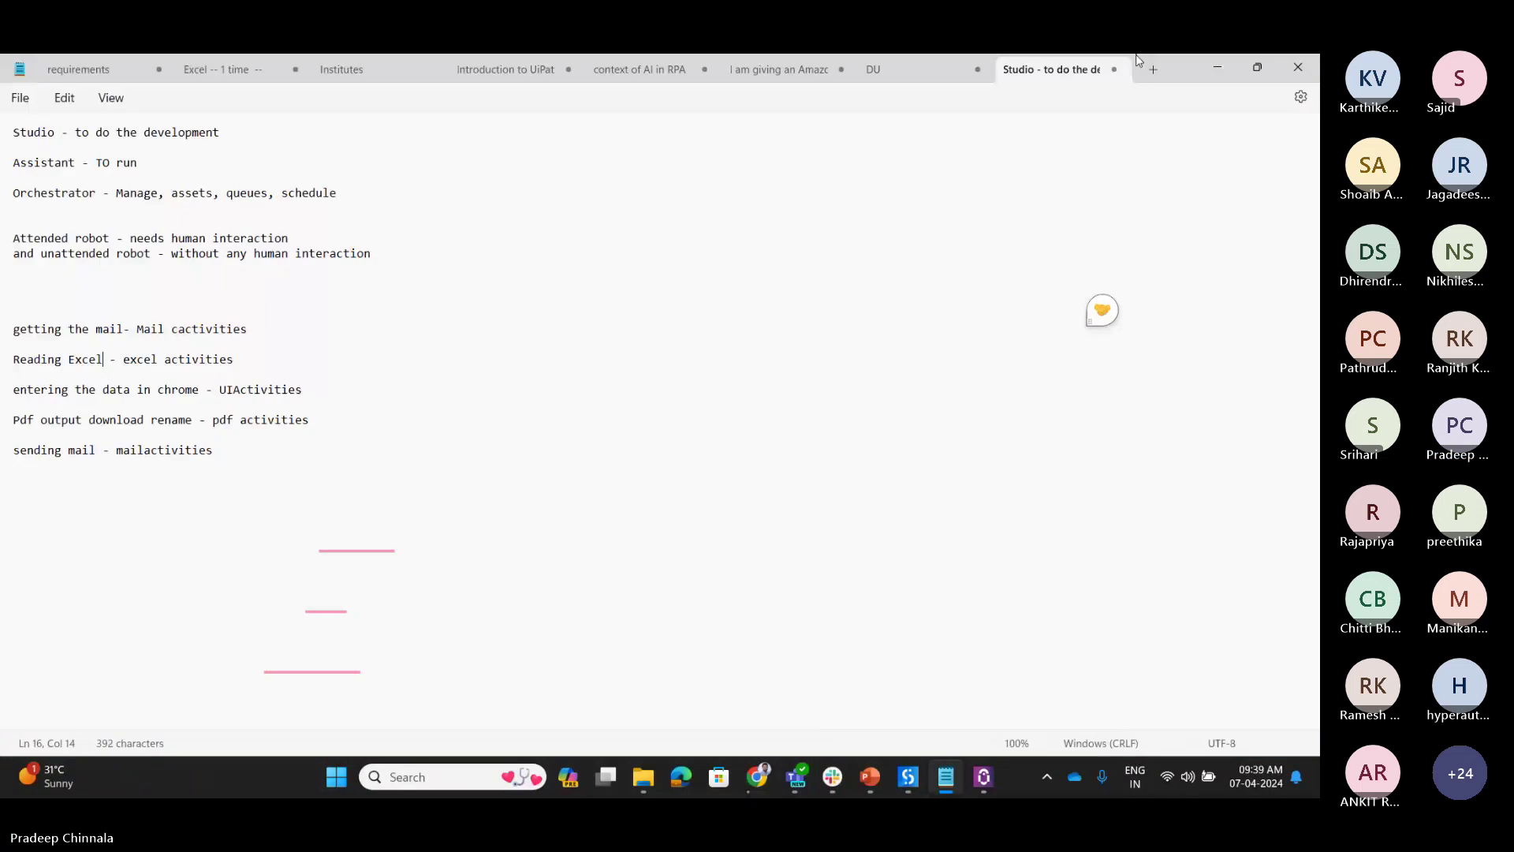
{"action": "double_click", "coordinate": [1138, 61]}
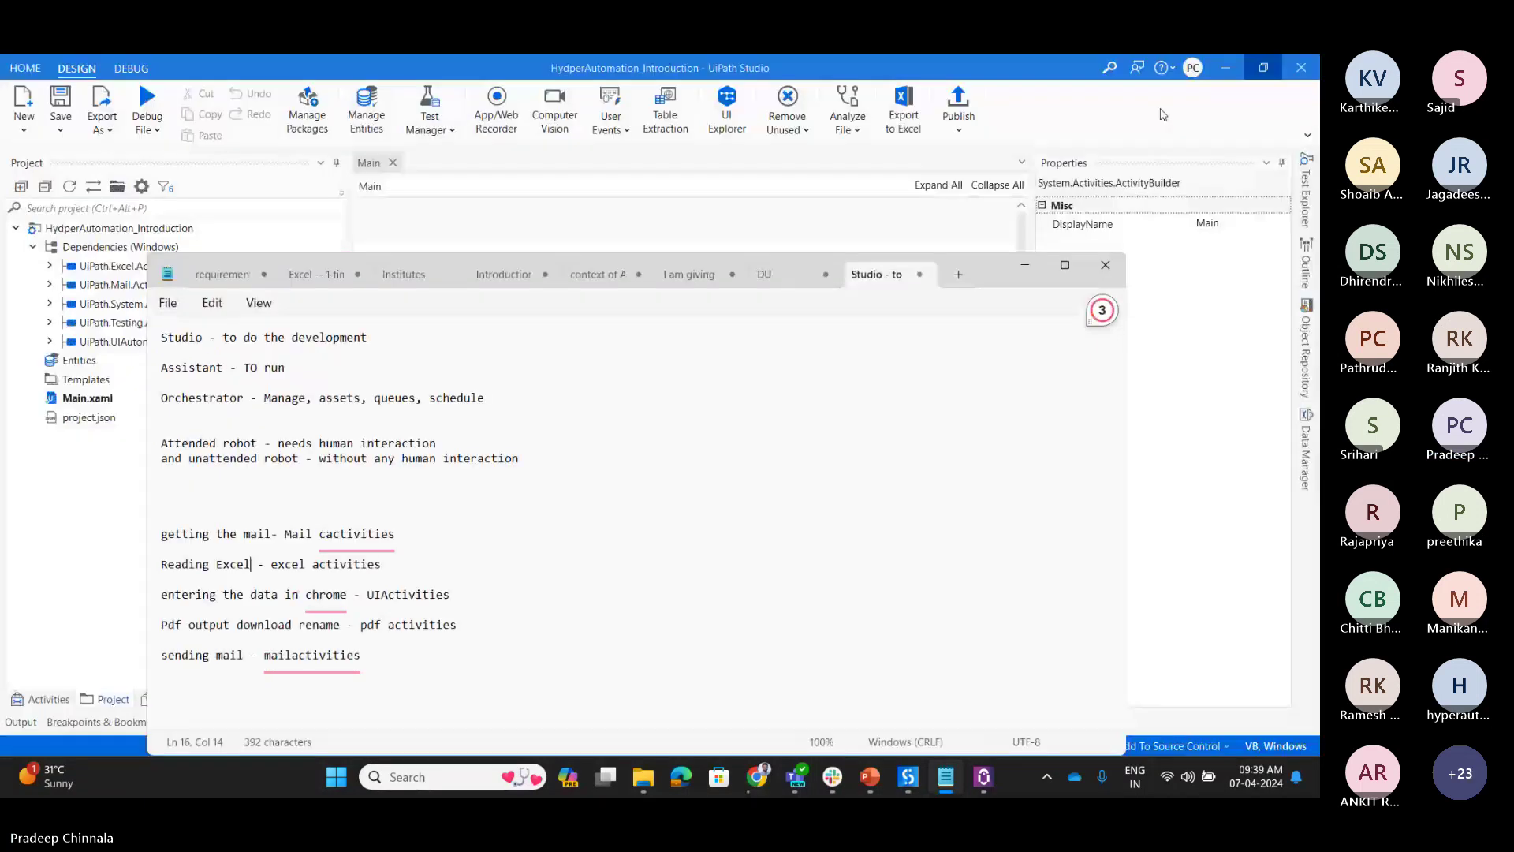
{"action": "left_click_drag", "start_coordinate": [996, 274], "coordinate": [1185, 152]}
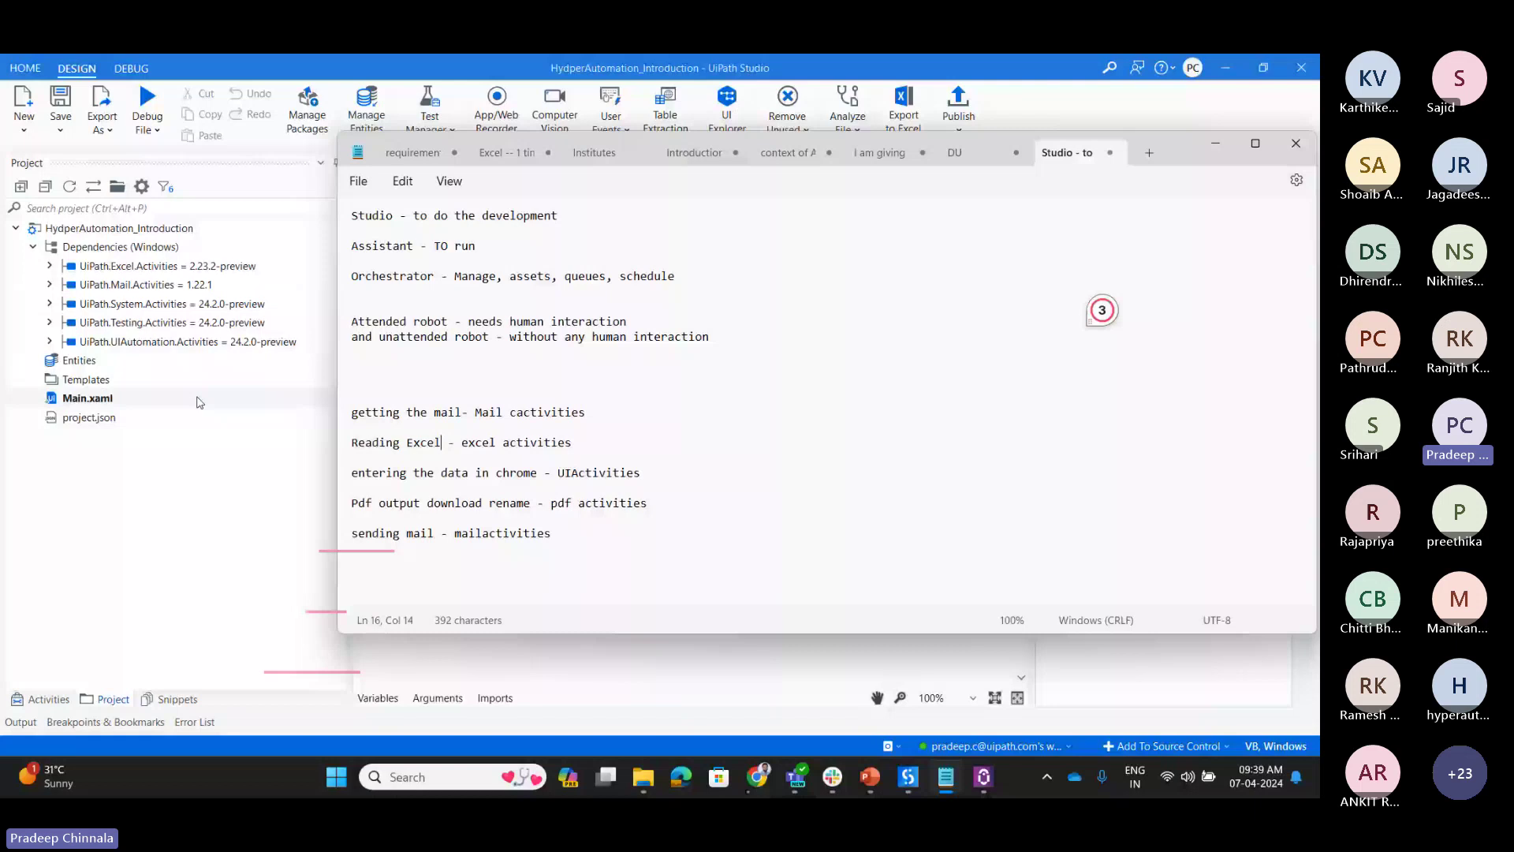
{"action": "left_click", "coordinate": [1216, 144]}
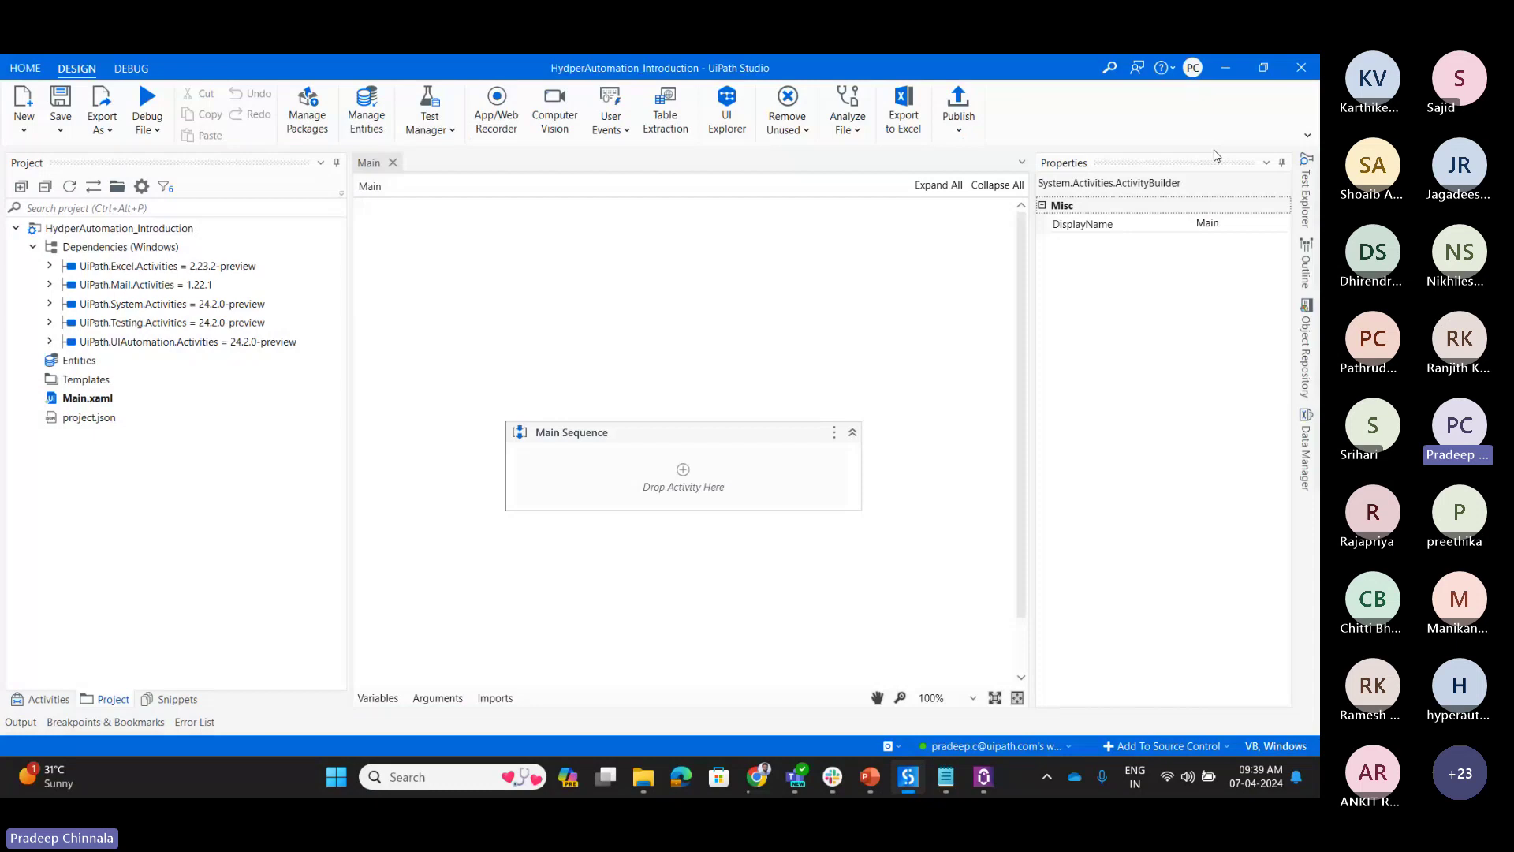
Step: Search all packages for "pdf", install UiPath.PDF.Activities v3.16.0 in the project, and inspect its sub-dependencies in the project tree
{"action": "left_click", "coordinate": [303, 130]}
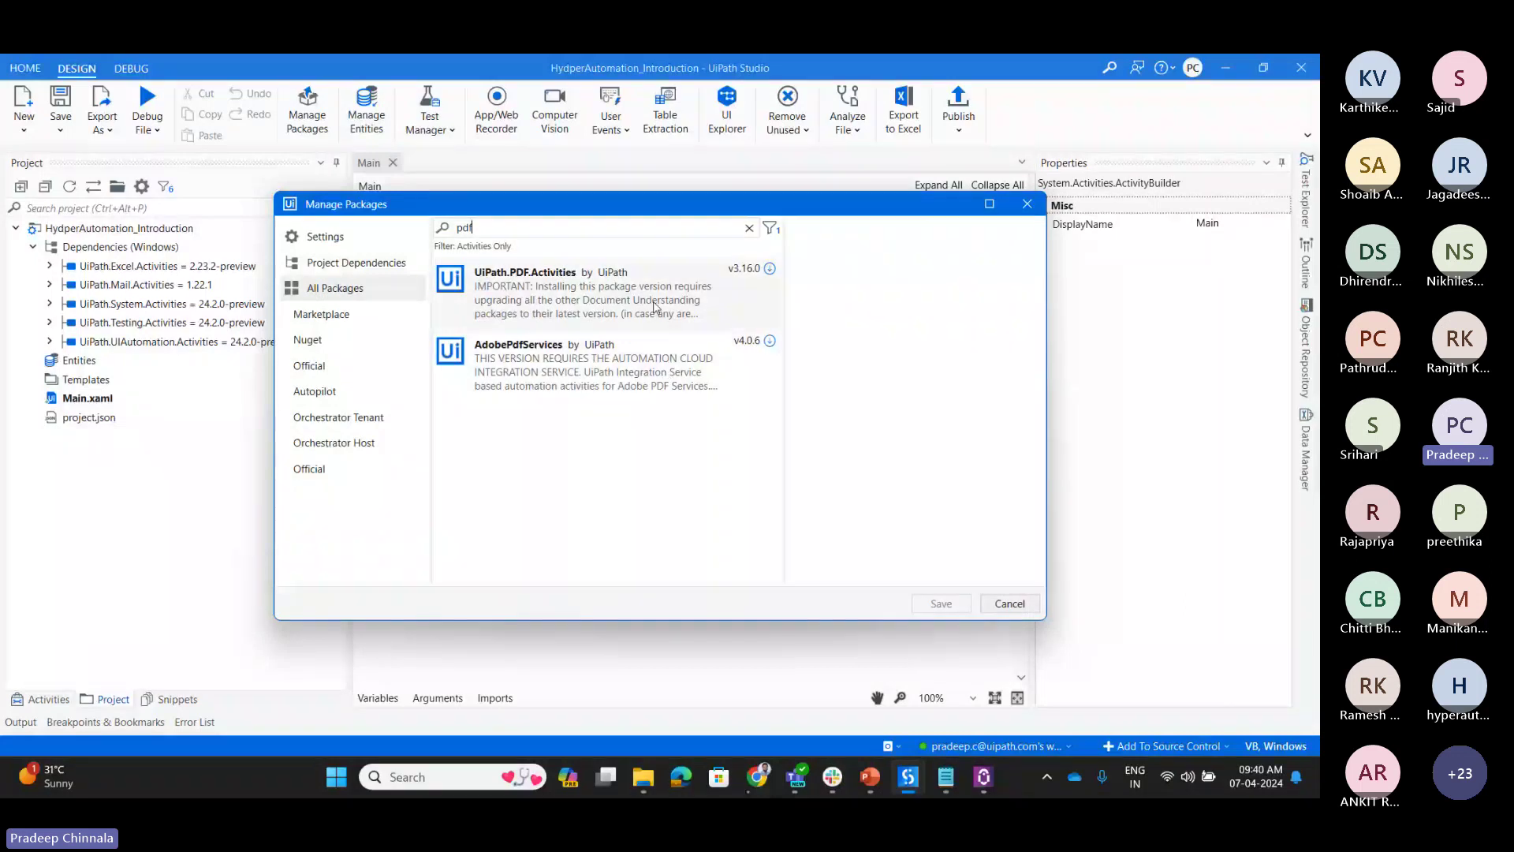
{"action": "left_click", "coordinate": [755, 270]}
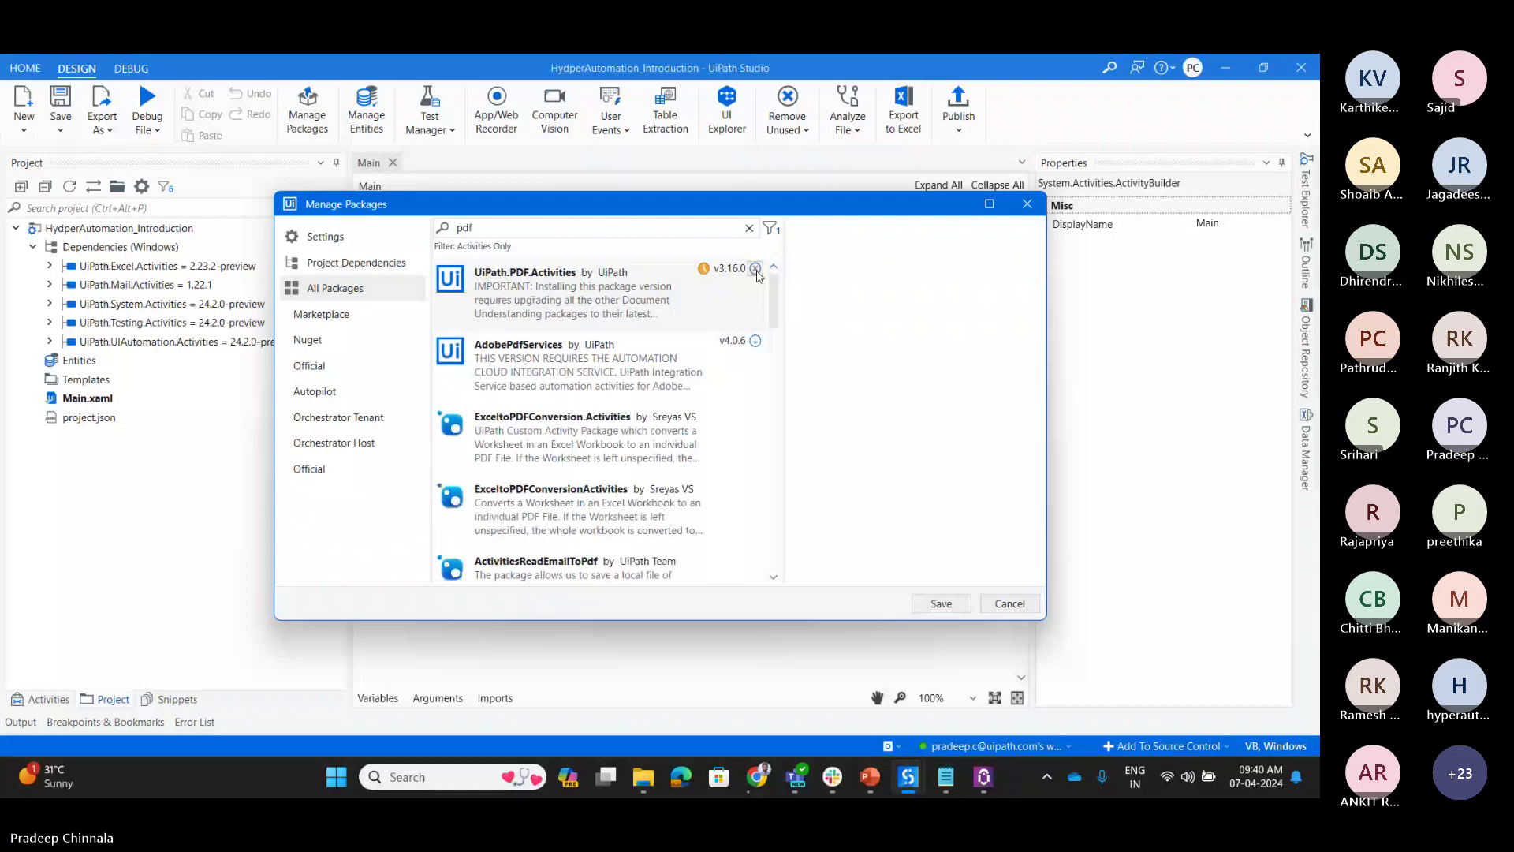
{"action": "left_click", "coordinate": [944, 605]}
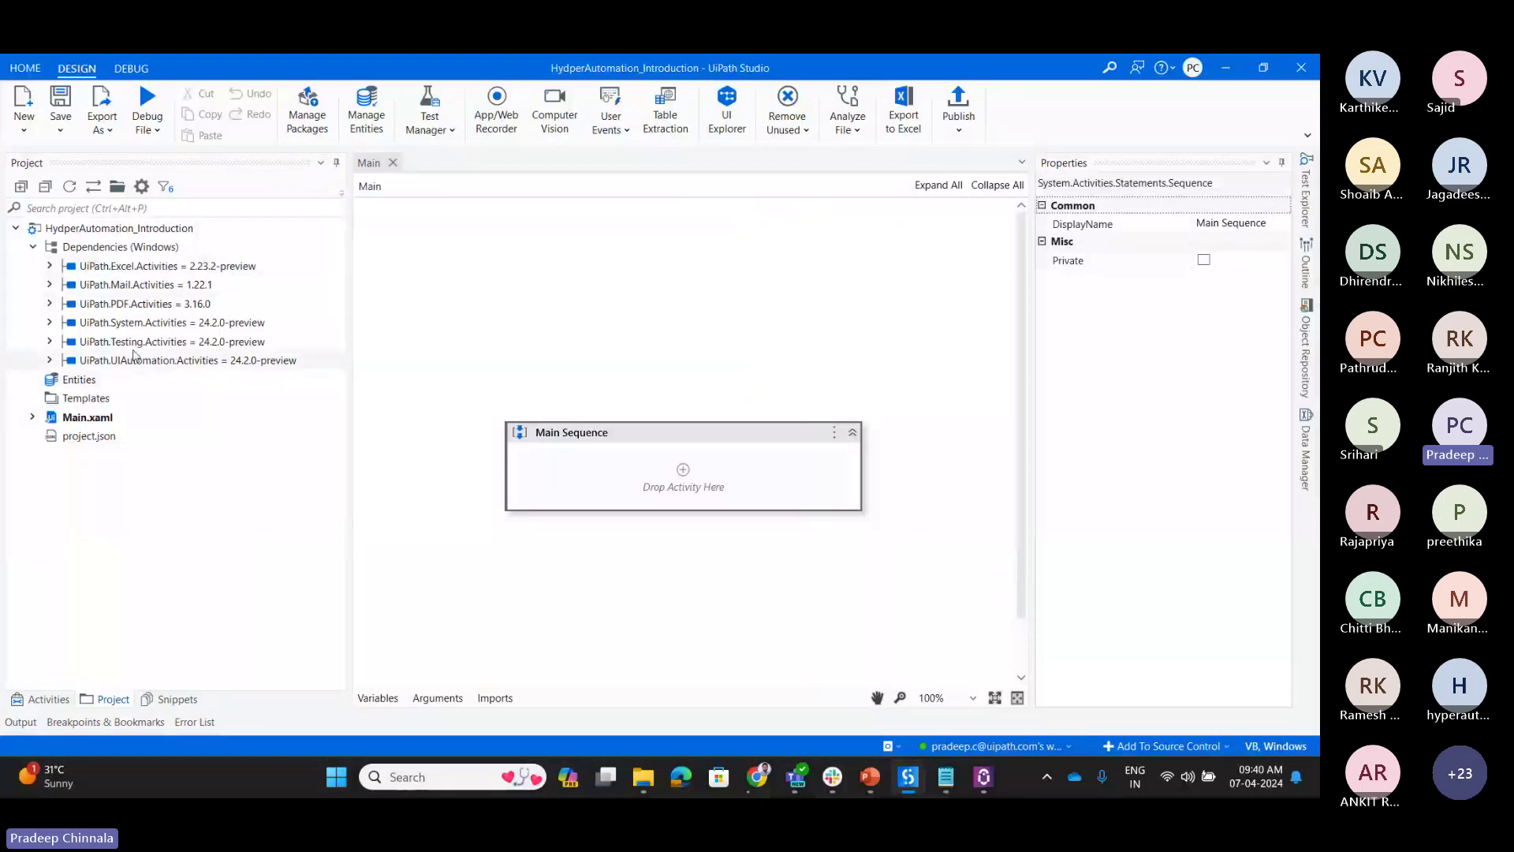
{"action": "double_click", "coordinate": [146, 308]}
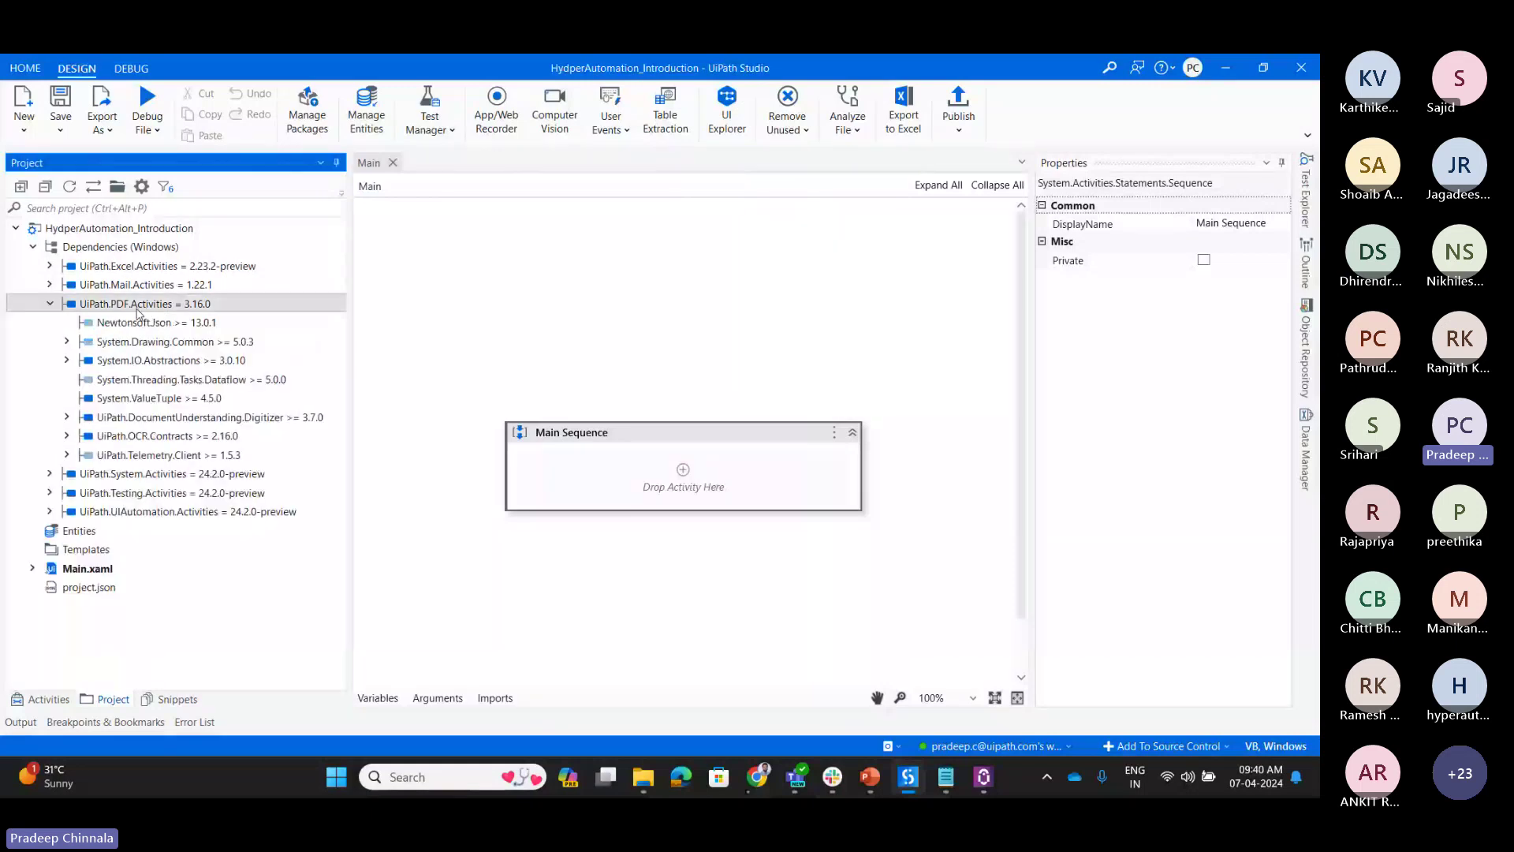
{"action": "left_click", "coordinate": [49, 305]}
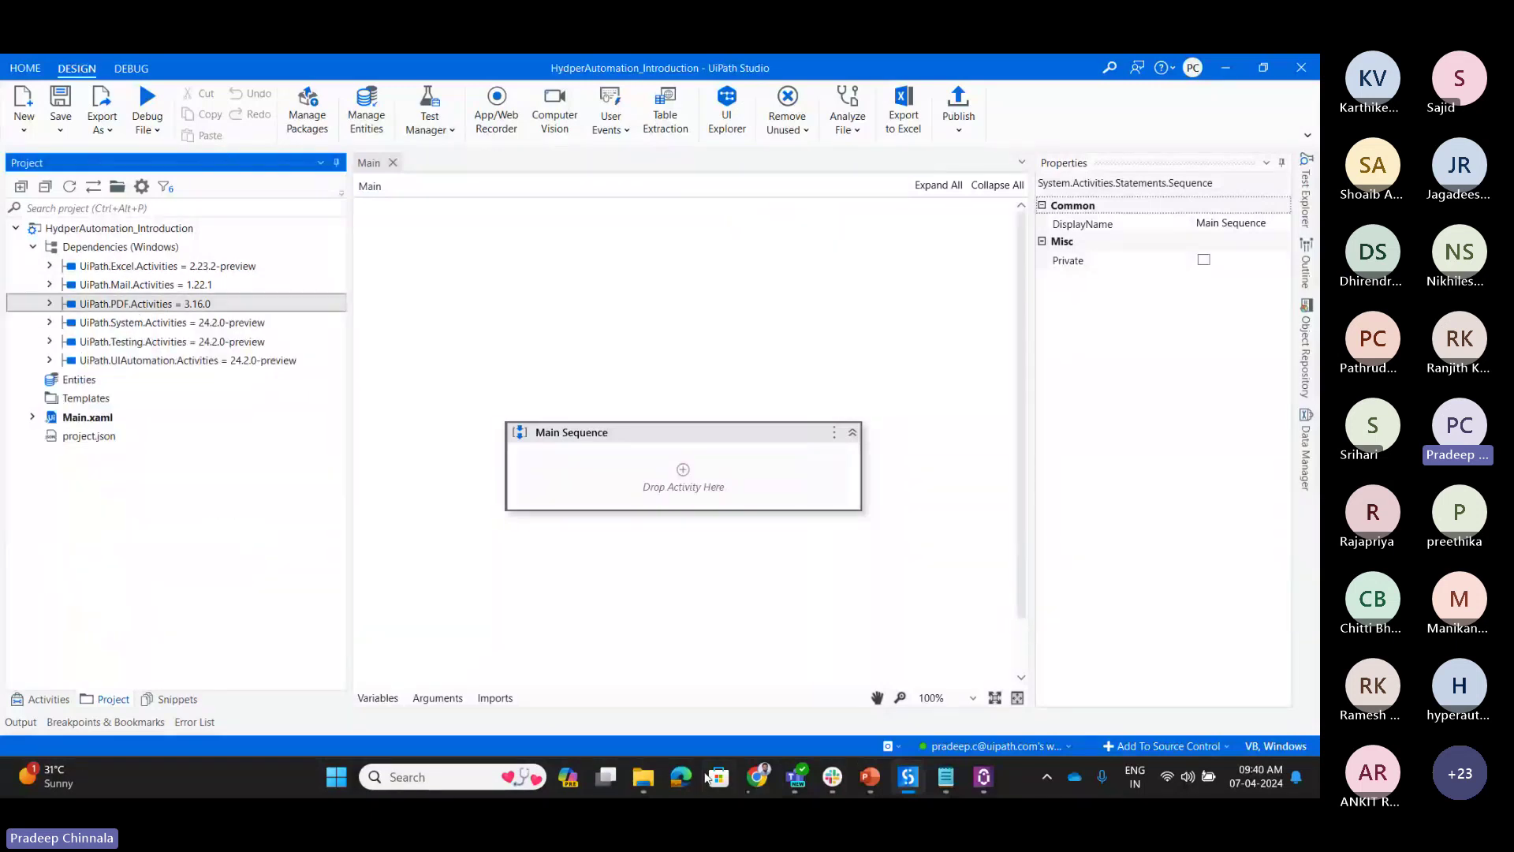
Step: Switch to the PowerPoint presentation and start the slide show from the current Design slide
{"action": "left_click", "coordinate": [870, 781]}
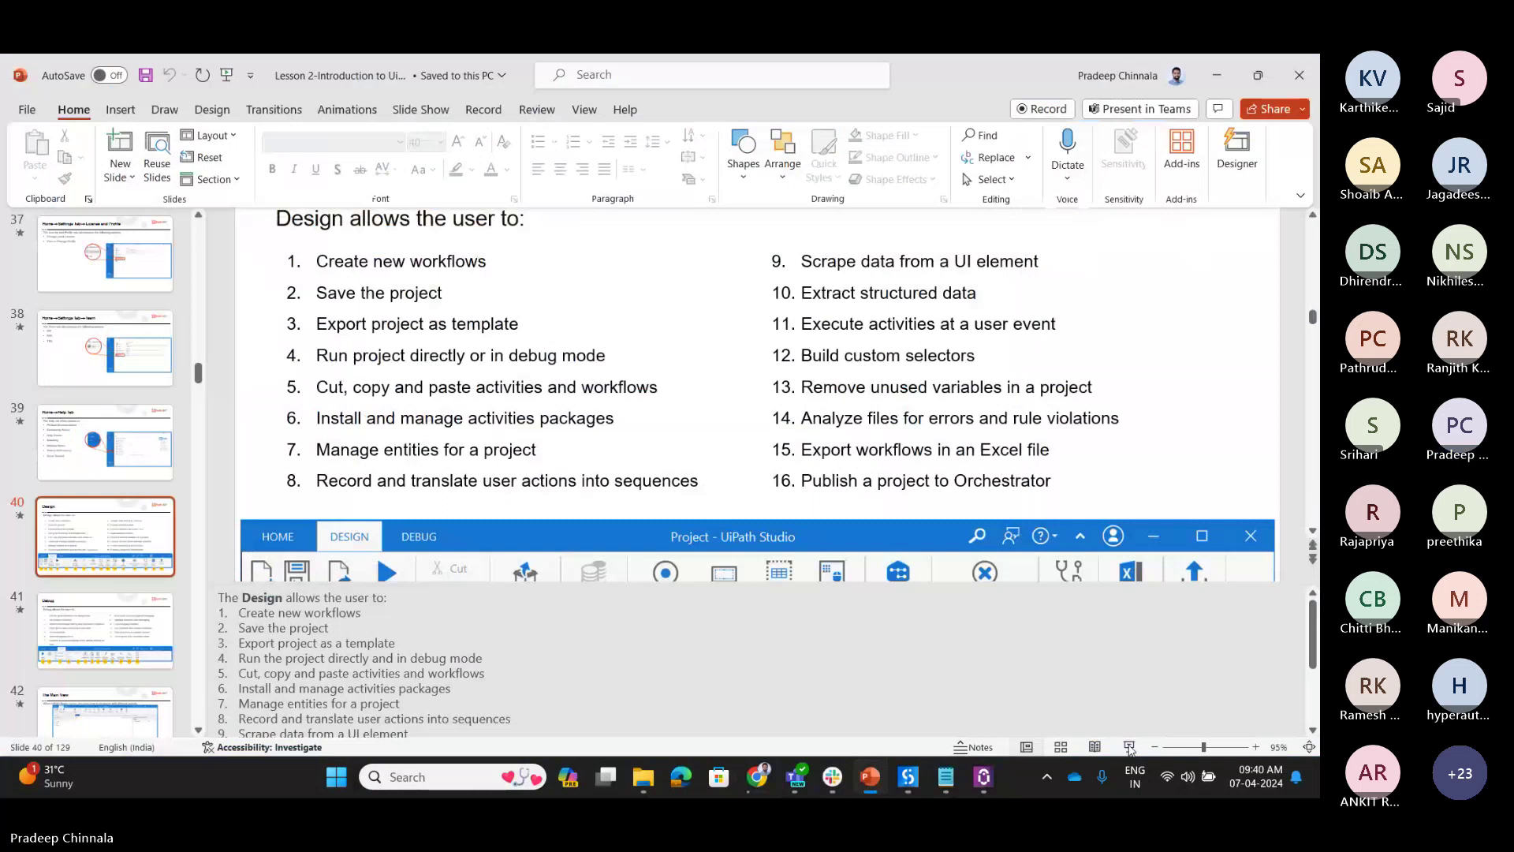
{"action": "left_click", "coordinate": [1129, 747]}
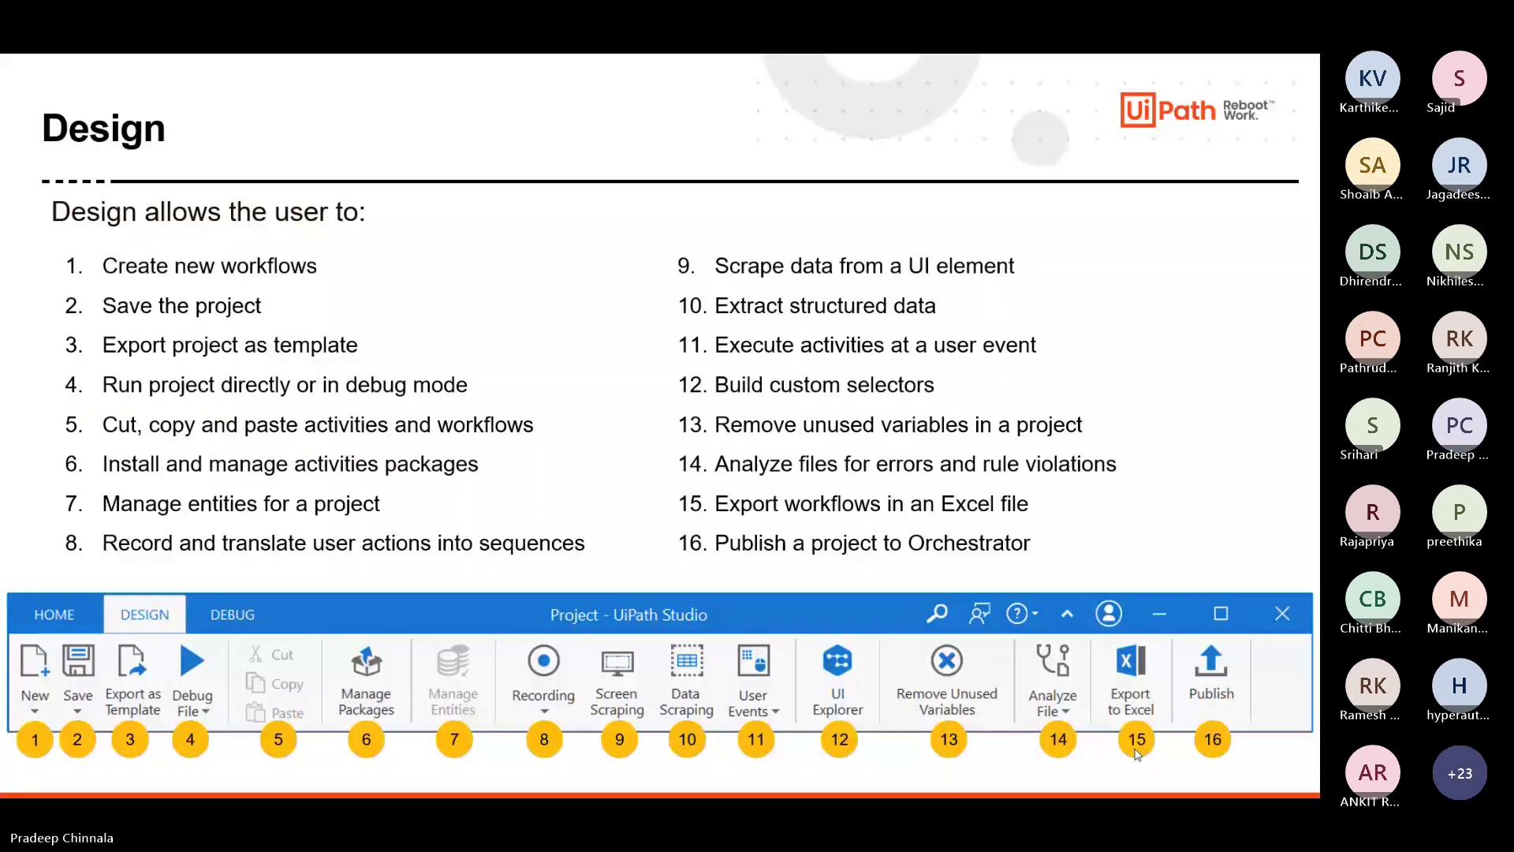